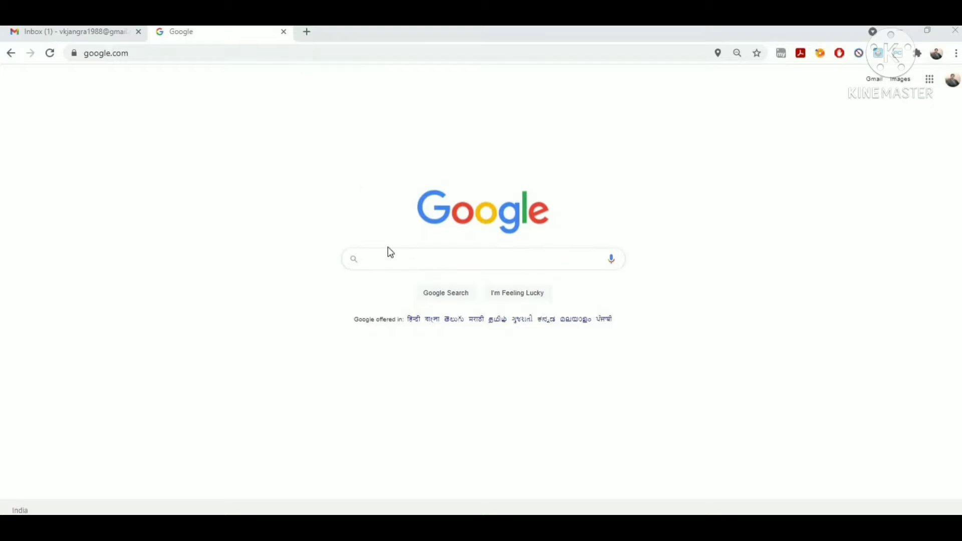
- Search Google for "income e filing" and open the Income Tax Department home page at incometax.gov.in
left_click(406, 263)
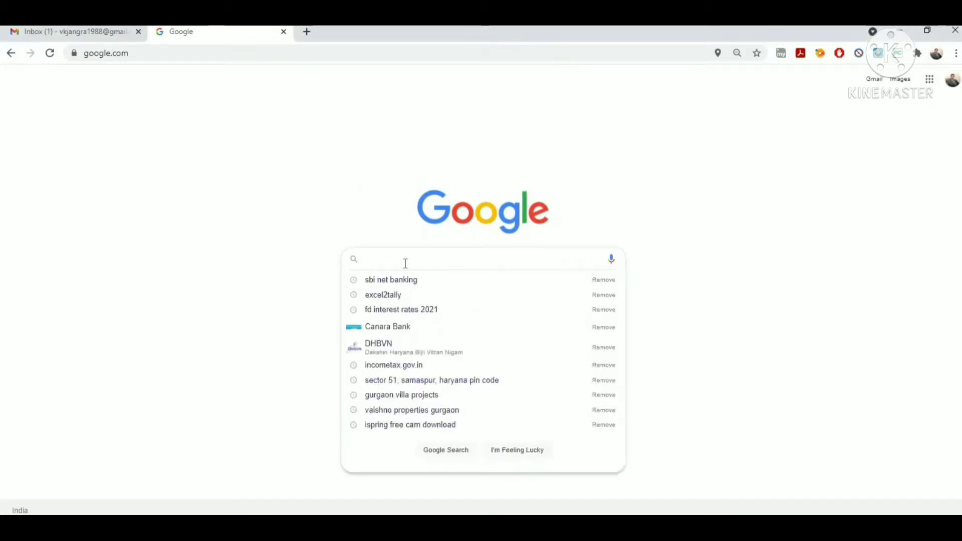
type("income")
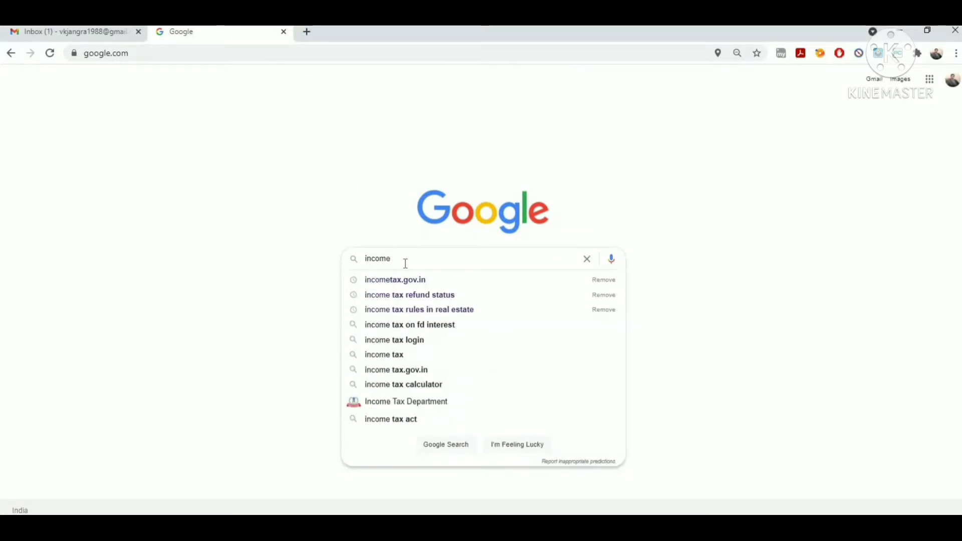
type("e")
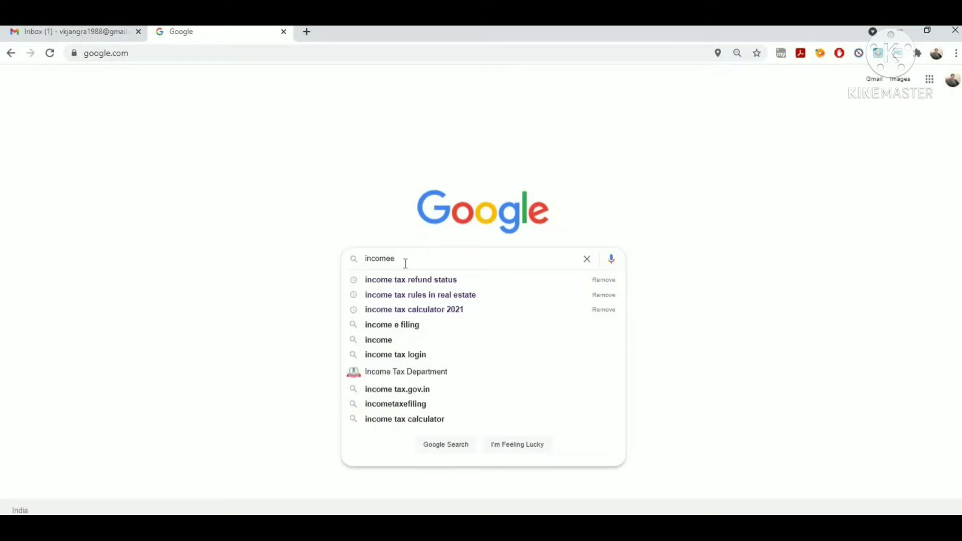
type("f")
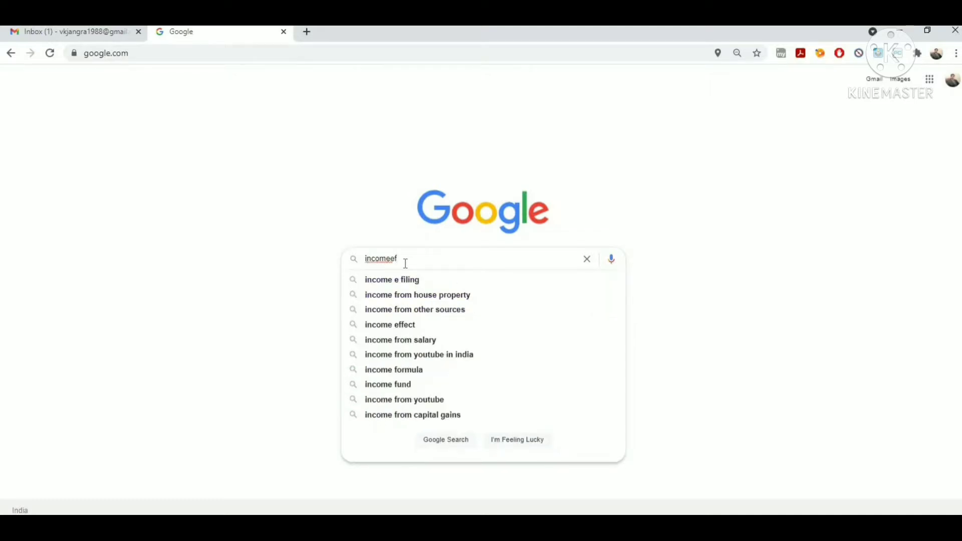
key("Down")
key("Return")
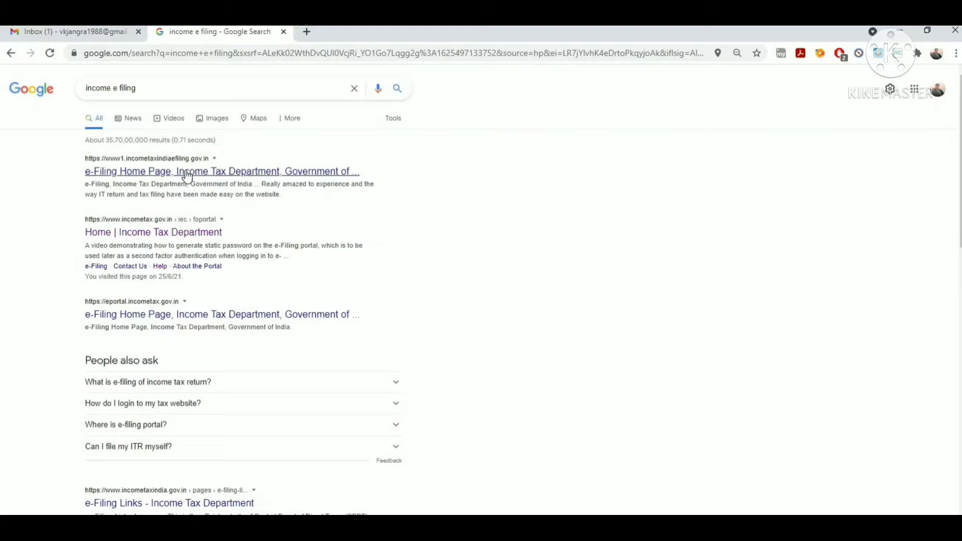
left_click(170, 233)
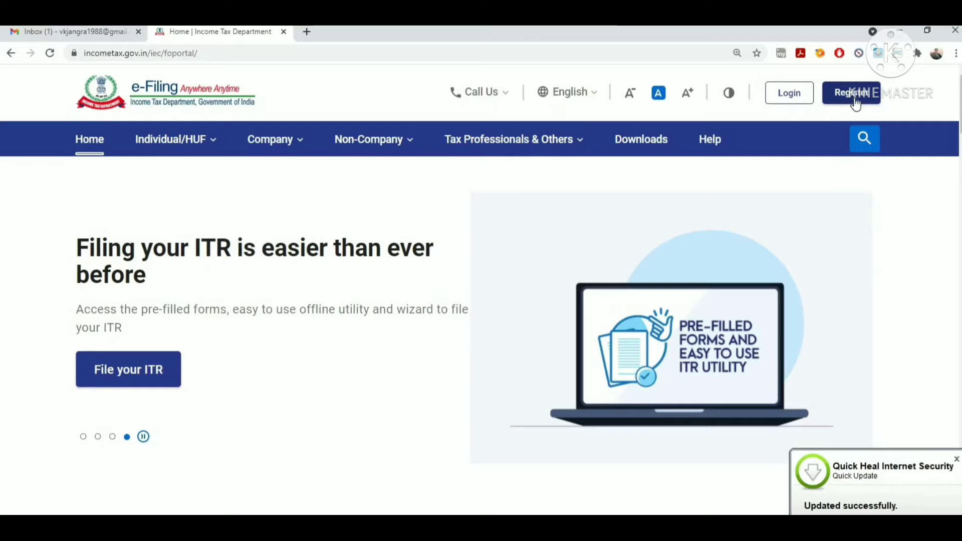
- Open the e-Filing portal's login page and submit the account's user ID
left_click(794, 98)
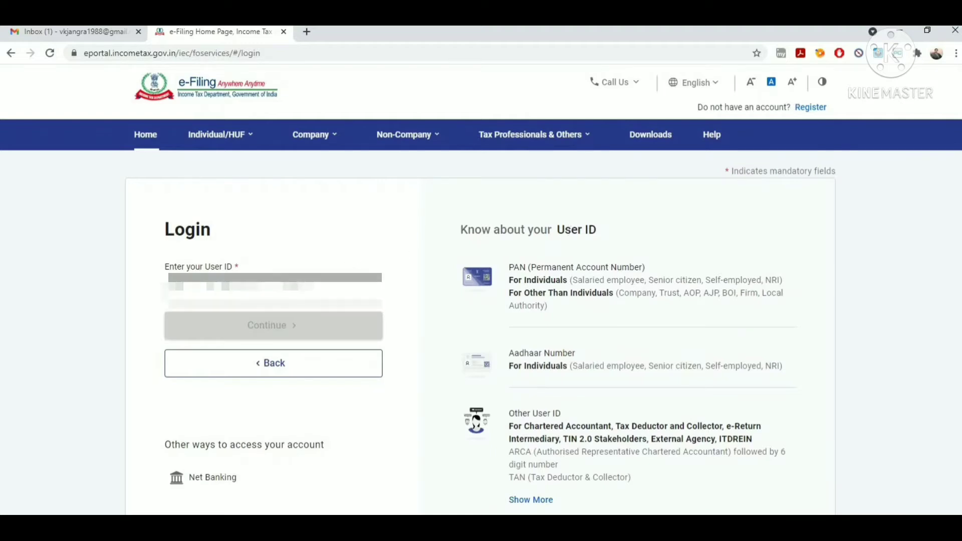
left_click(273, 292)
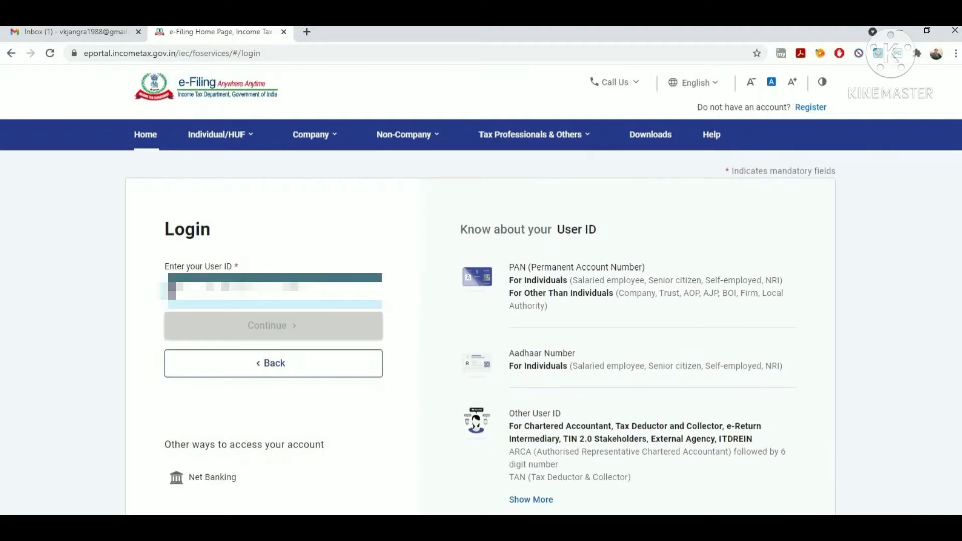
type("A")
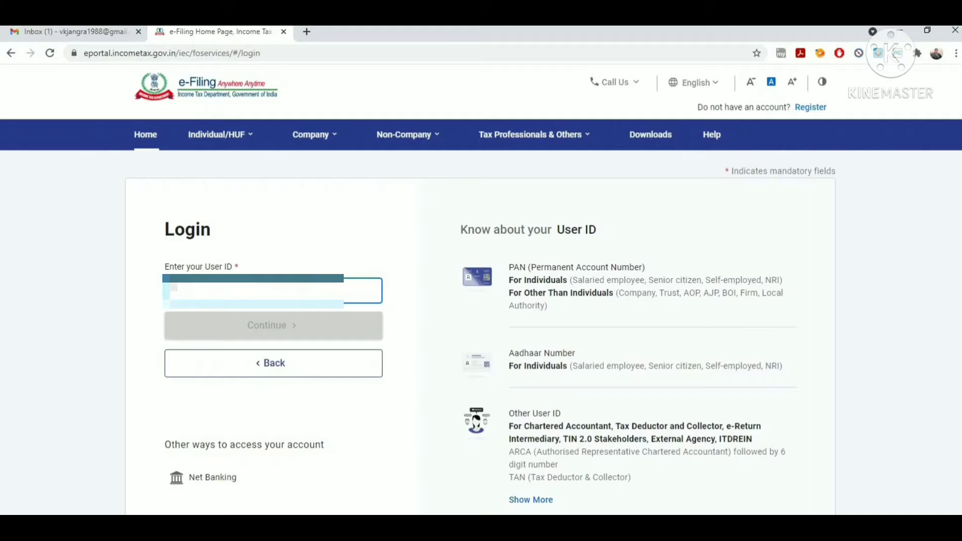
type("******")
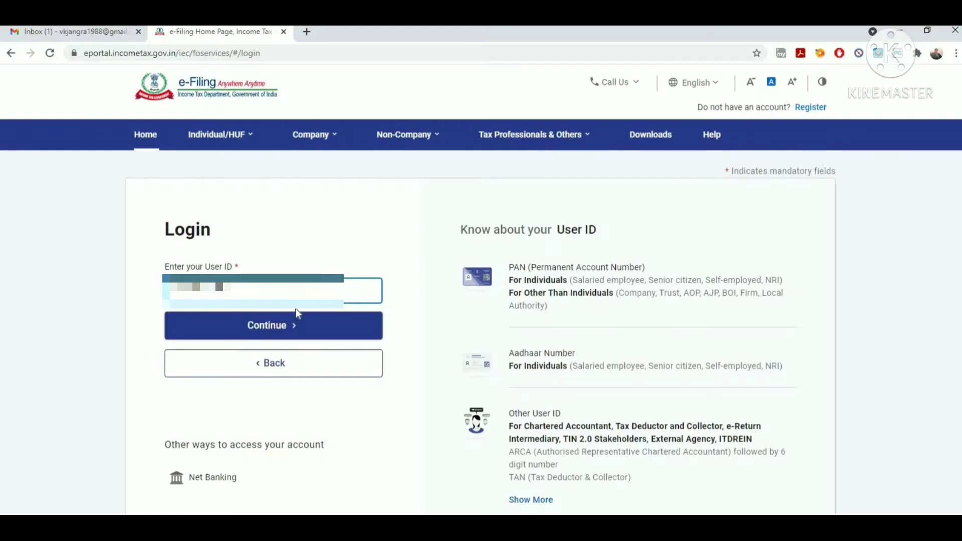
left_click(296, 324)
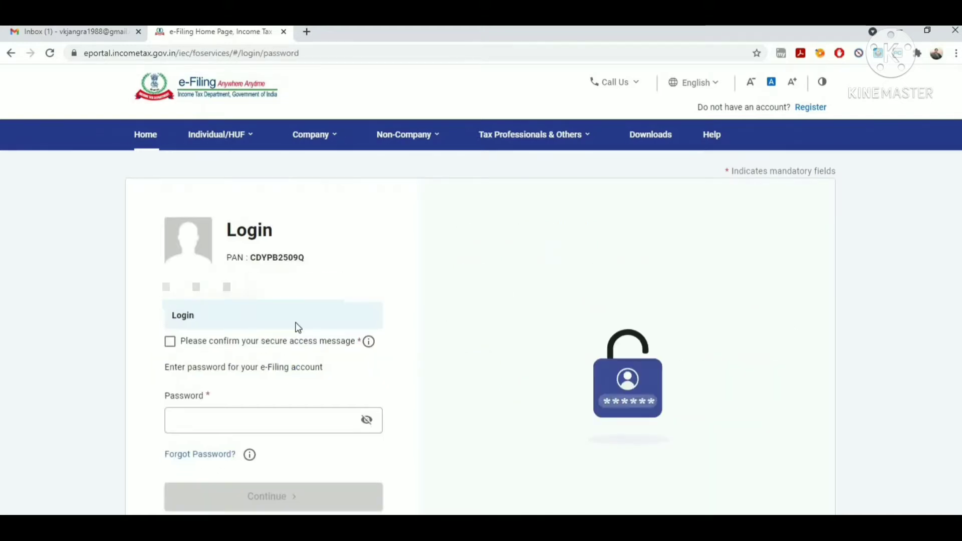
- Confirm the secure access message and log in with the e-Filing account password
left_click(170, 343)
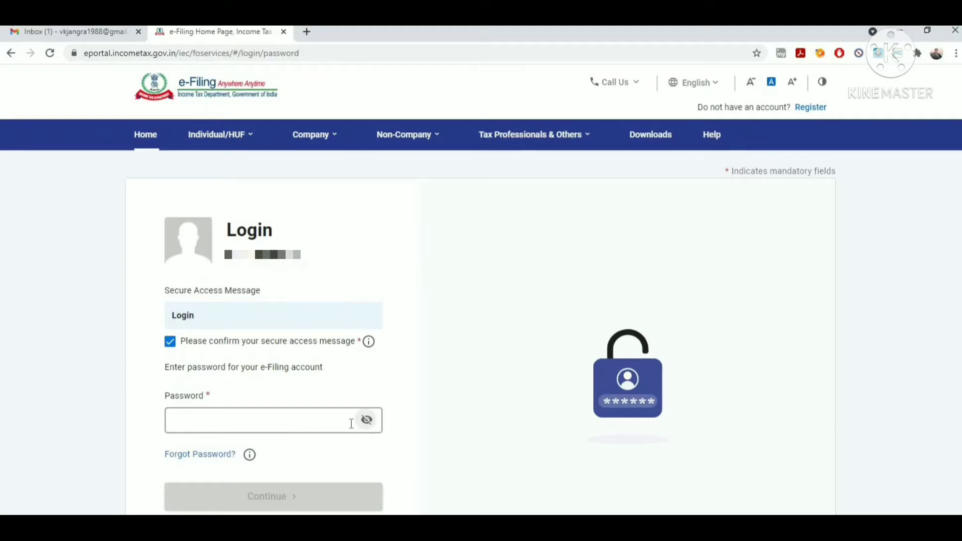
left_click(330, 427)
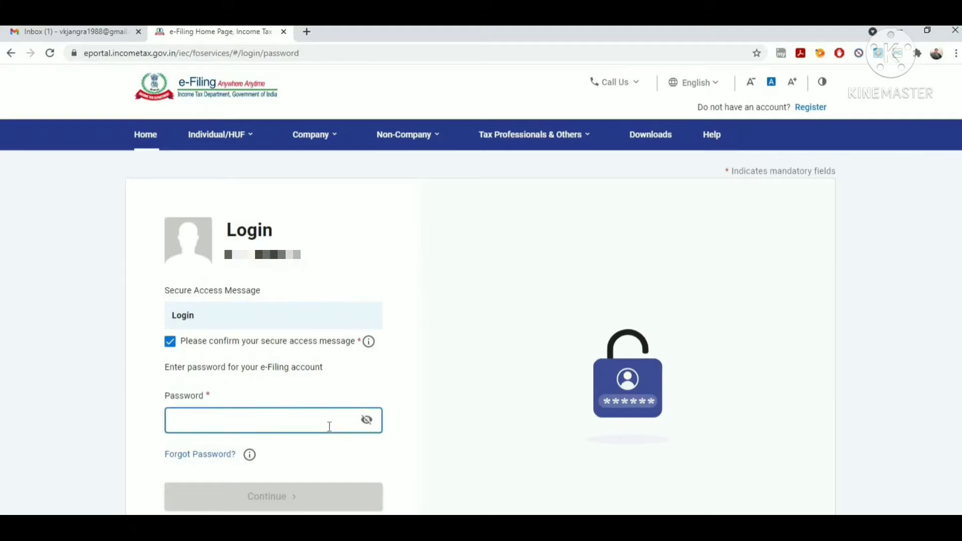
type("*****")
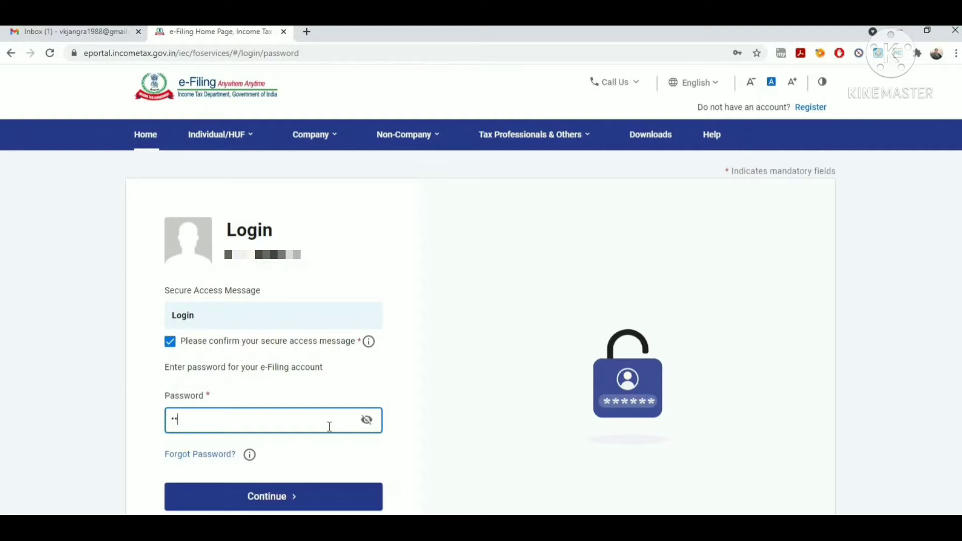
type("******")
left_click(295, 497)
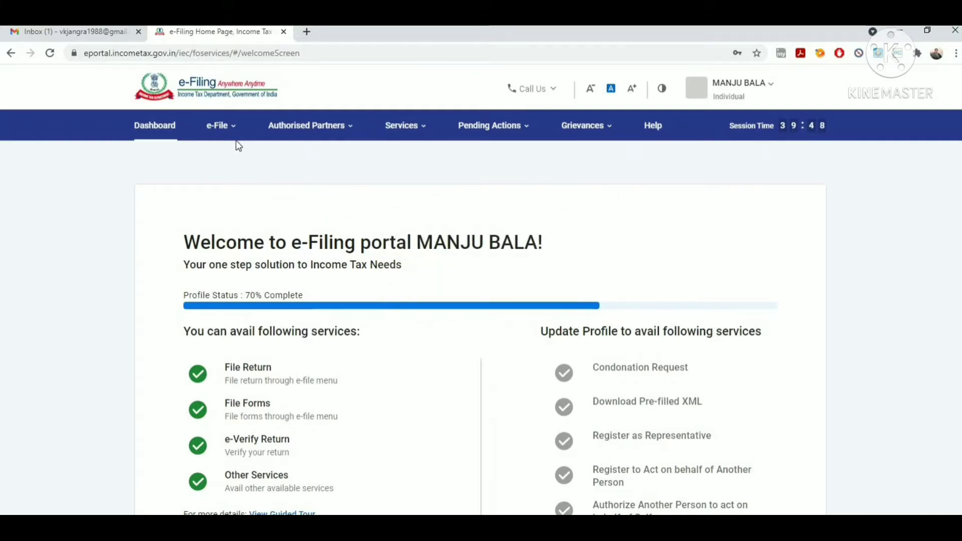
- Open the File Income Tax Return form and proceed with assessment year 2021-22 (Current A.Y.)
mouse_move(235, 137)
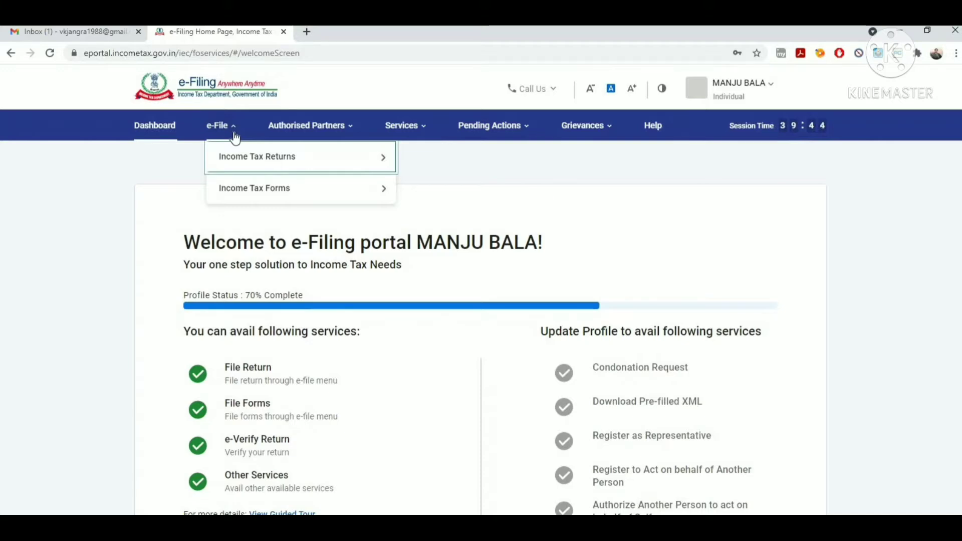
mouse_move(252, 164)
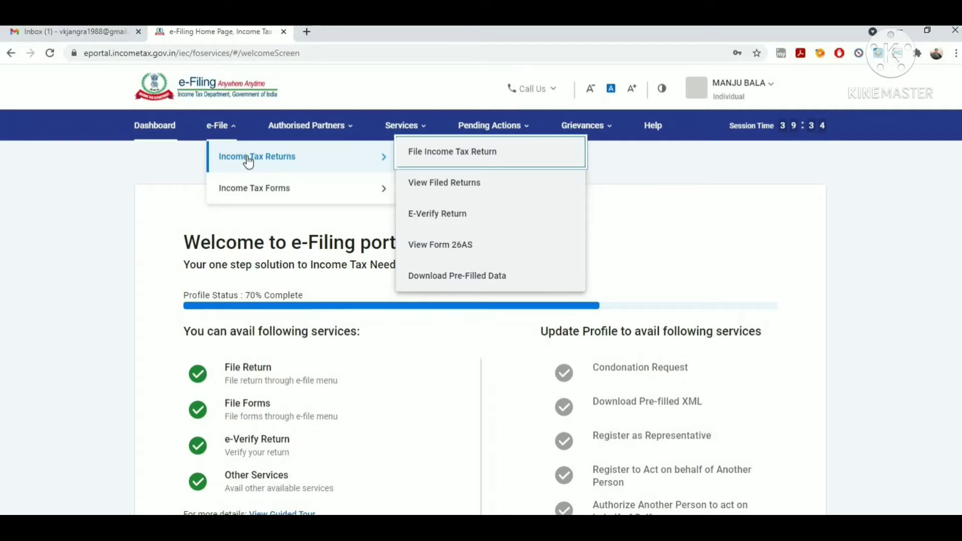
left_click(440, 156)
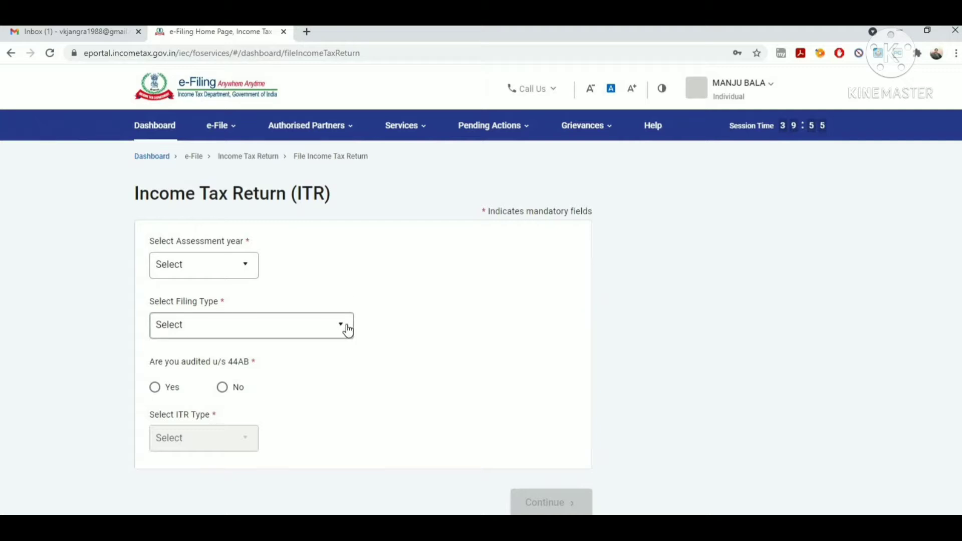
left_click(248, 269)
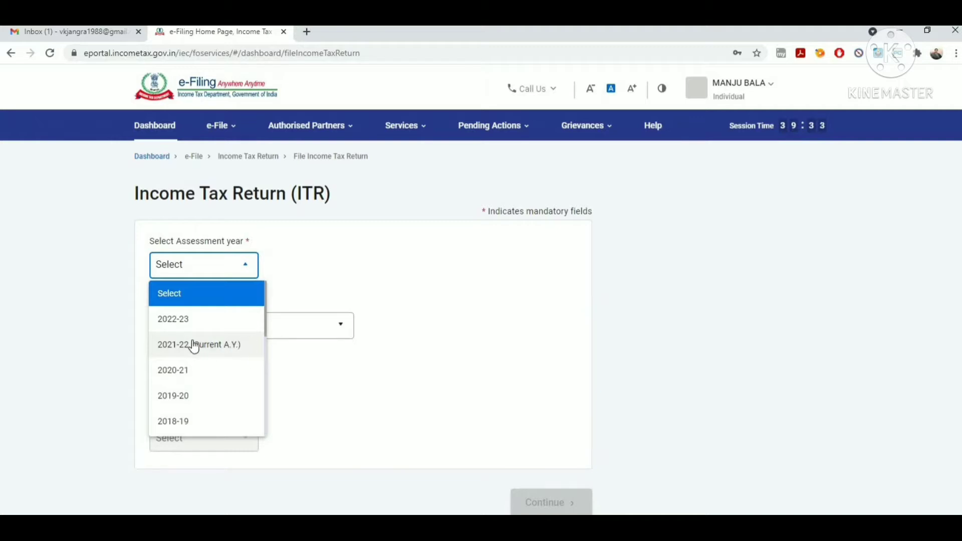
left_click(232, 345)
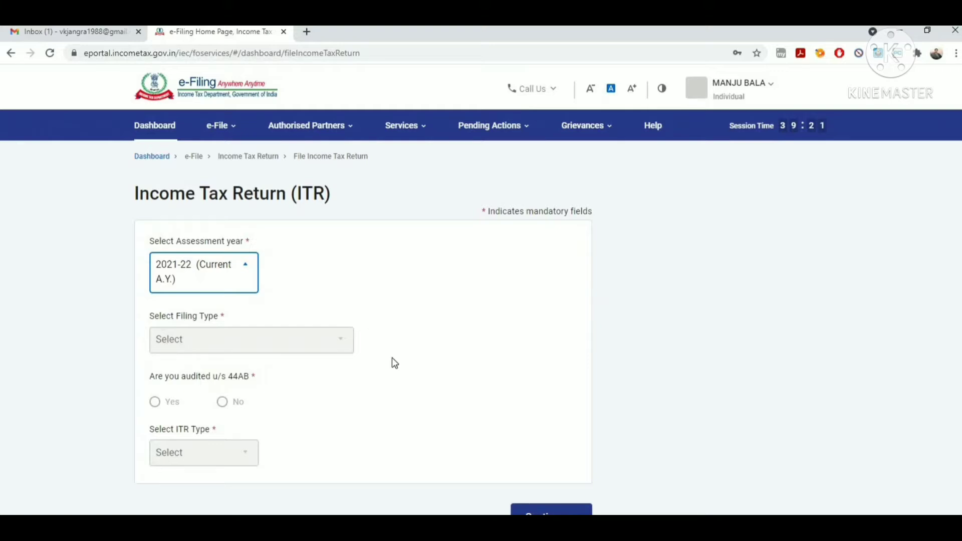
left_click(543, 512)
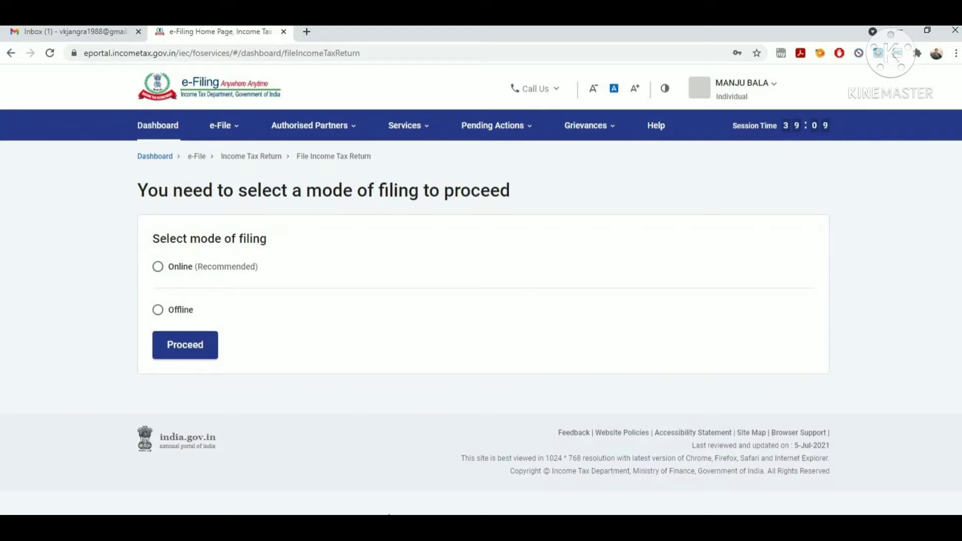
- Start a new filing in Online mode with the Individual status
left_click(159, 269)
left_click(200, 351)
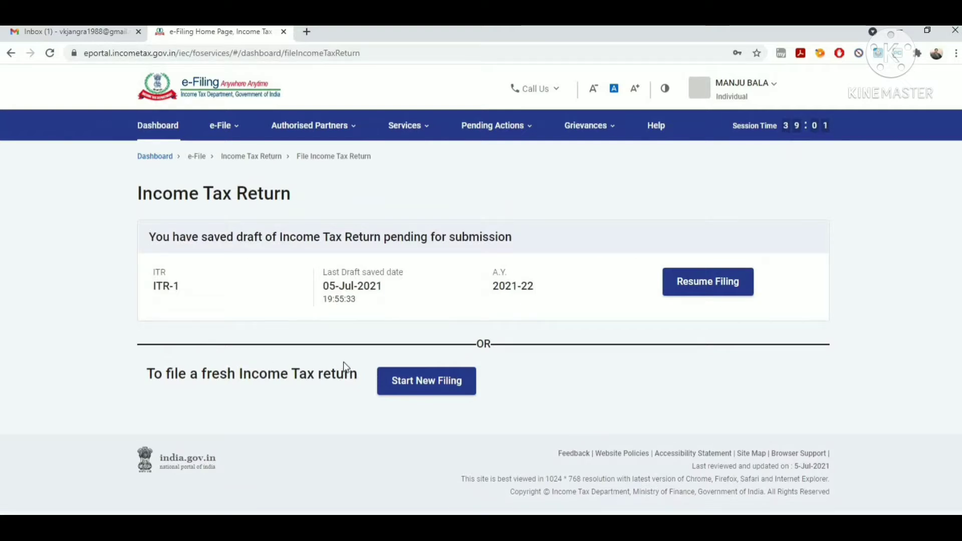
left_click(436, 389)
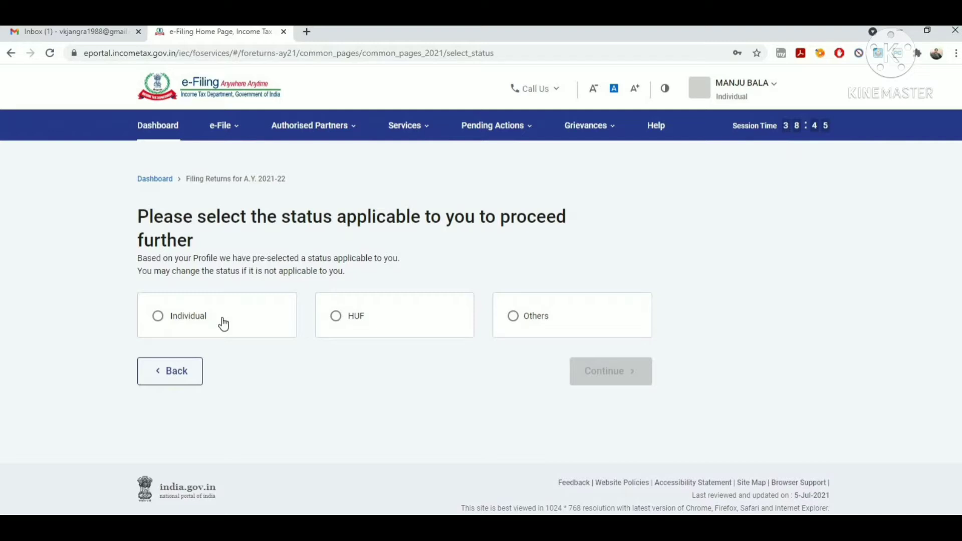
left_click(158, 317)
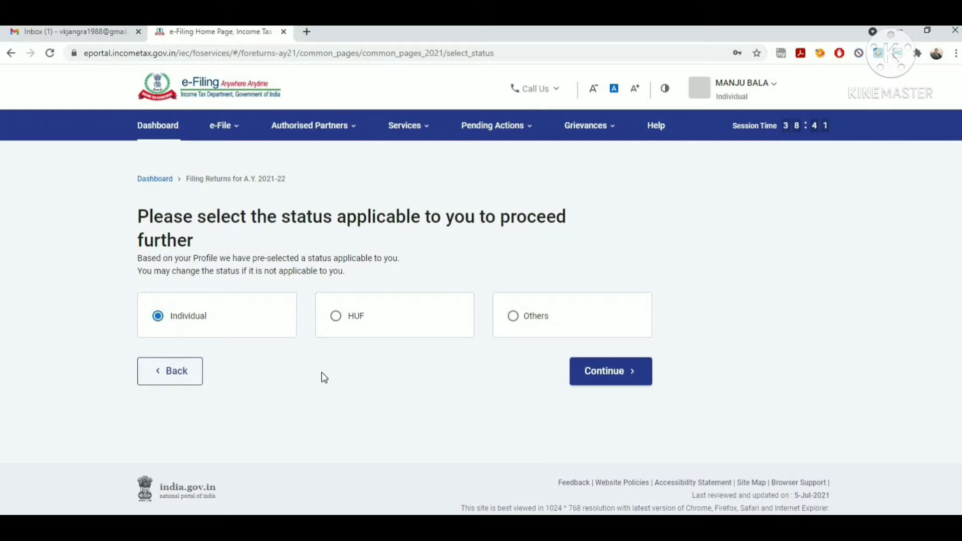
left_click(605, 373)
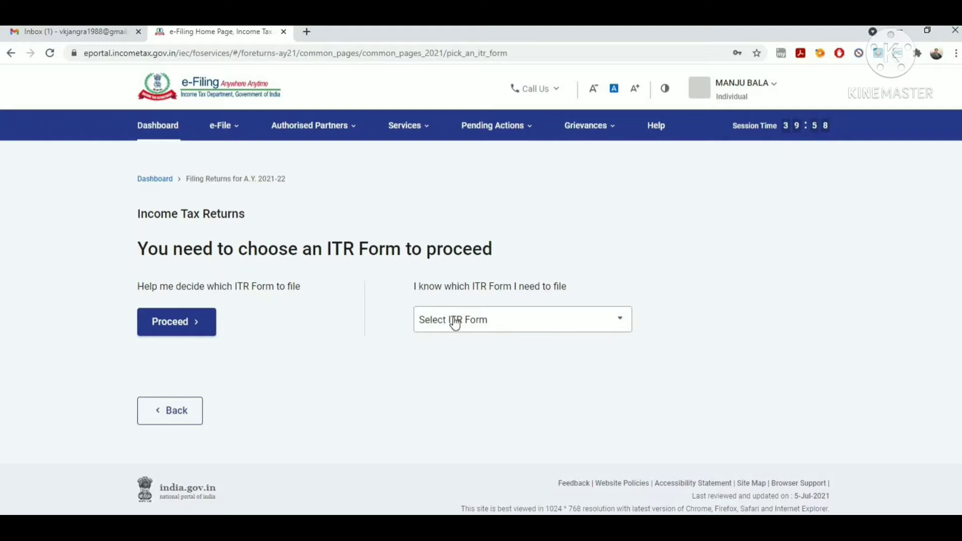
- Choose the ITR - 1 form and get started with the return
left_click(480, 327)
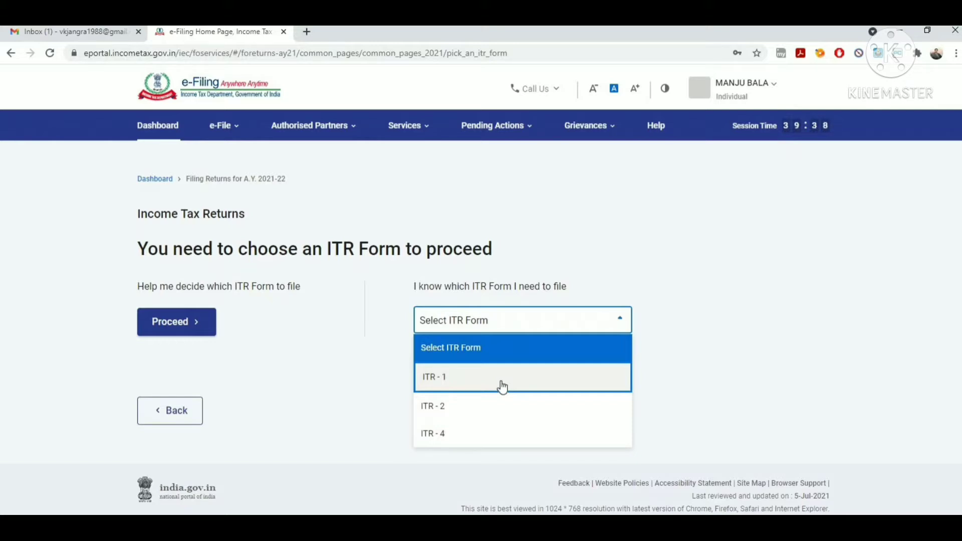
left_click(474, 387)
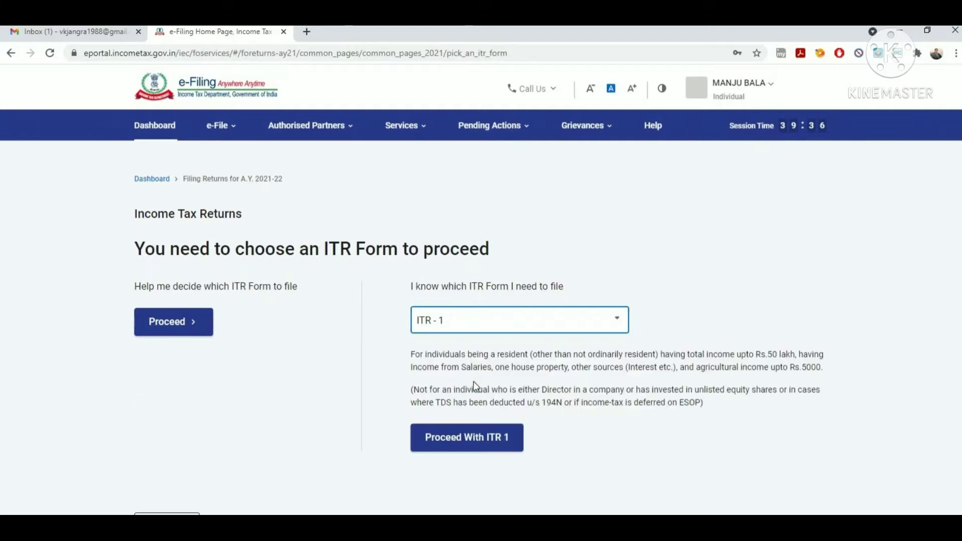
left_click(485, 444)
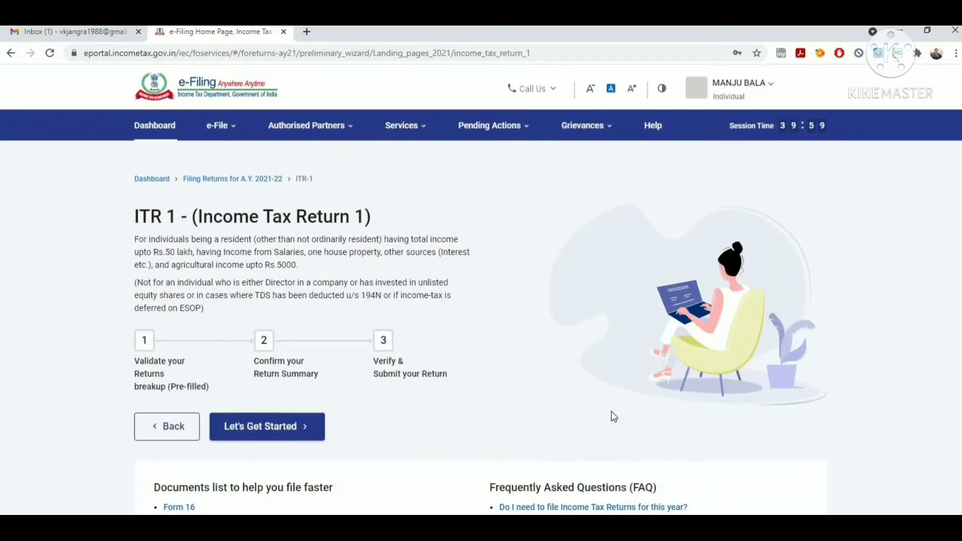
left_click(286, 433)
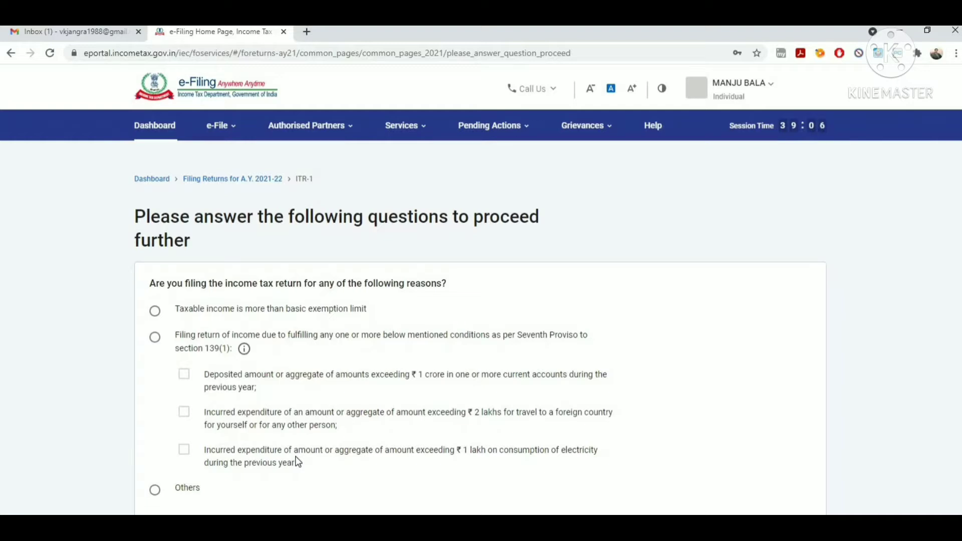
- Give "Taxable income is more than basic exemption limit" as the filing reason and acknowledge the pre-filled return notice
left_click(155, 312)
scroll(183, 184, "down", 3)
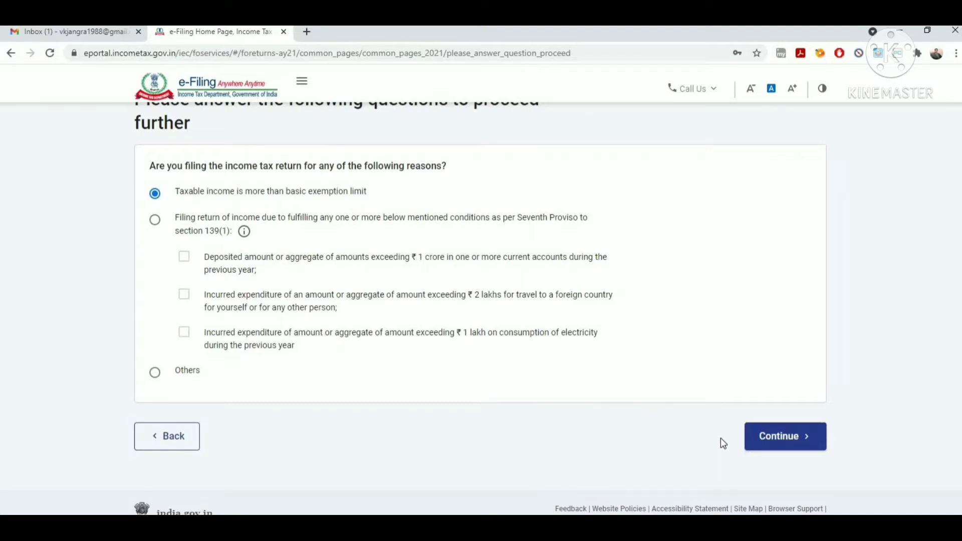
left_click(762, 441)
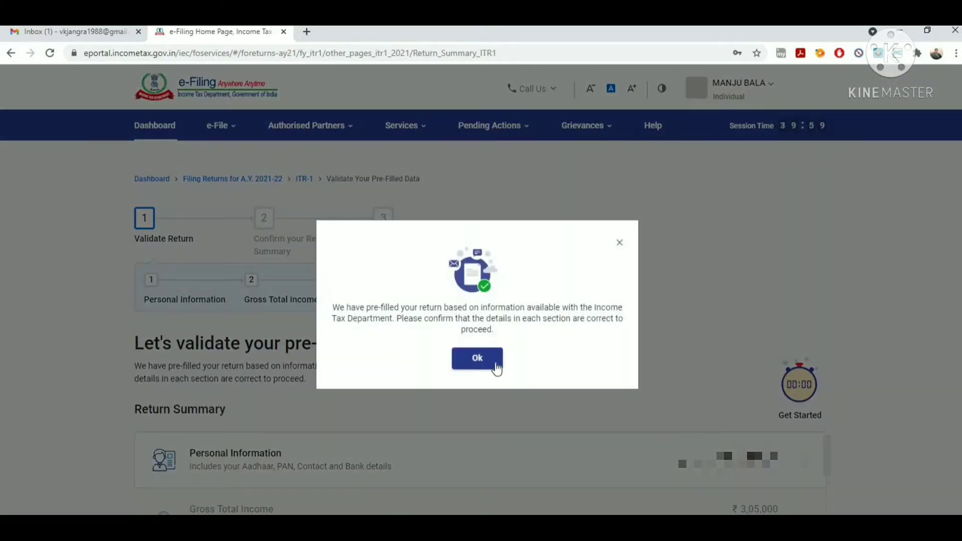
left_click(490, 352)
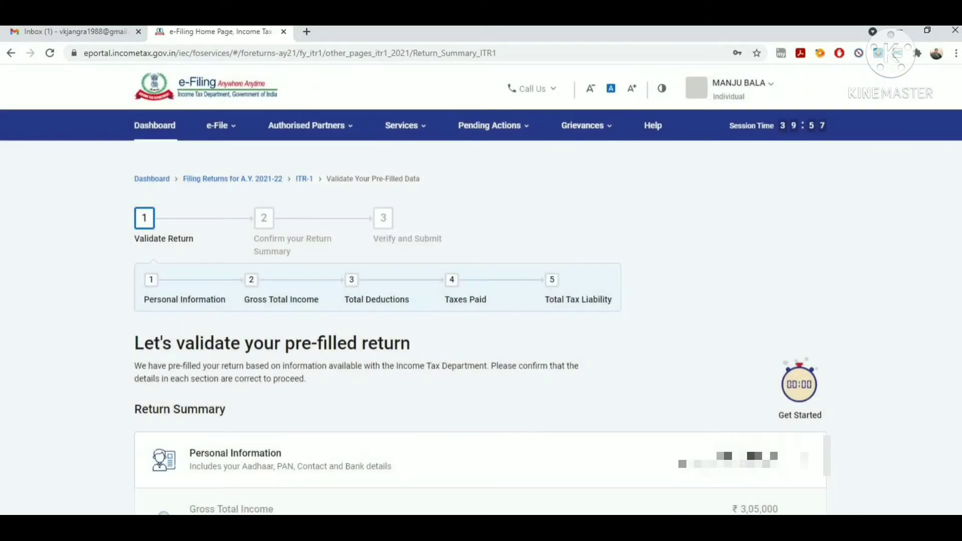
- Review the sections of the Return Summary and open Personal Information for verification
scroll(584, 312, "down", 3)
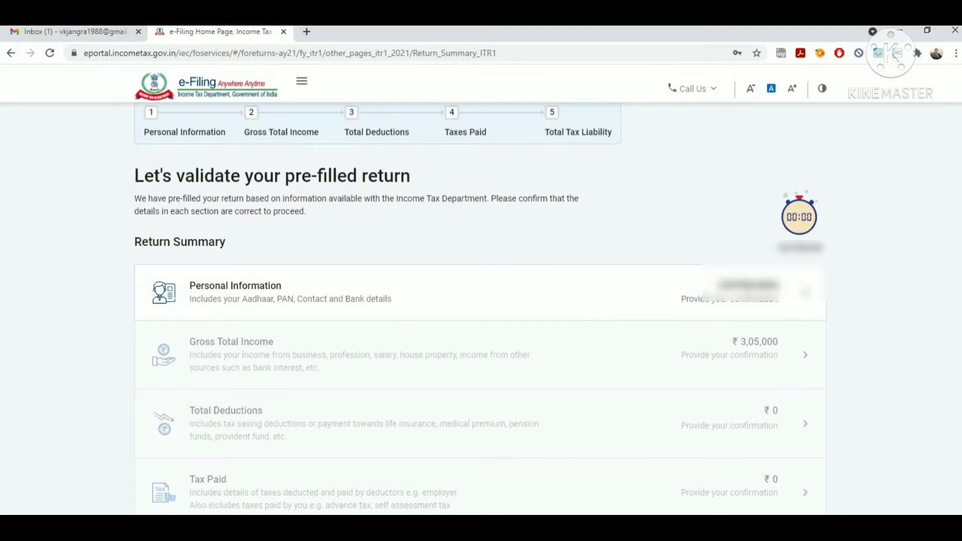
scroll(526, 244, "down", 2)
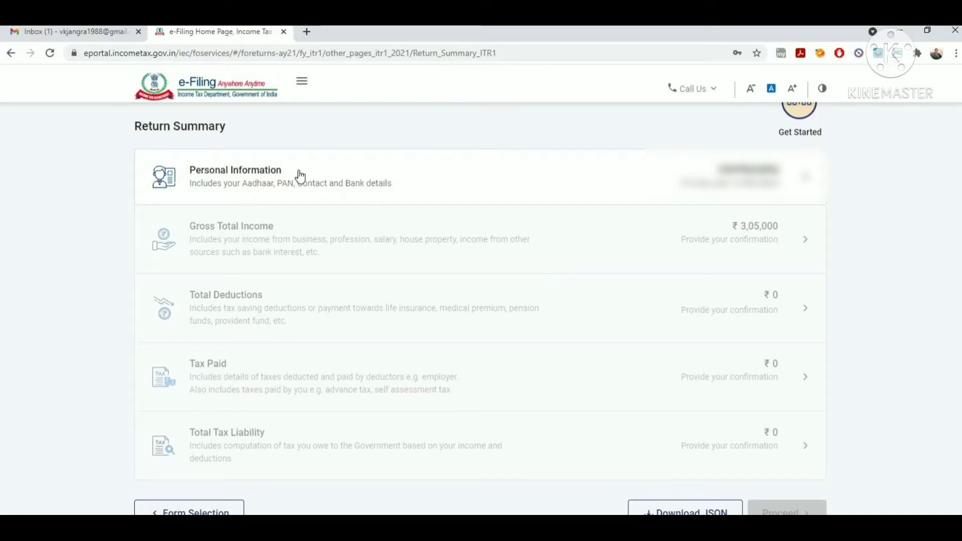
left_click(232, 179)
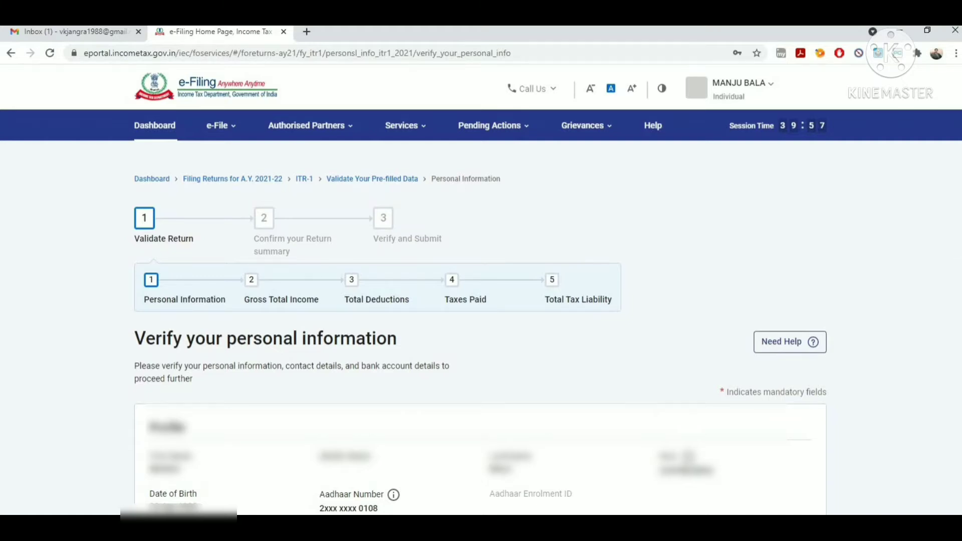
- Check the profile and contact details and select Public Sector Undertaking as the Nature of Employment
scroll(479, 308, "down", 6)
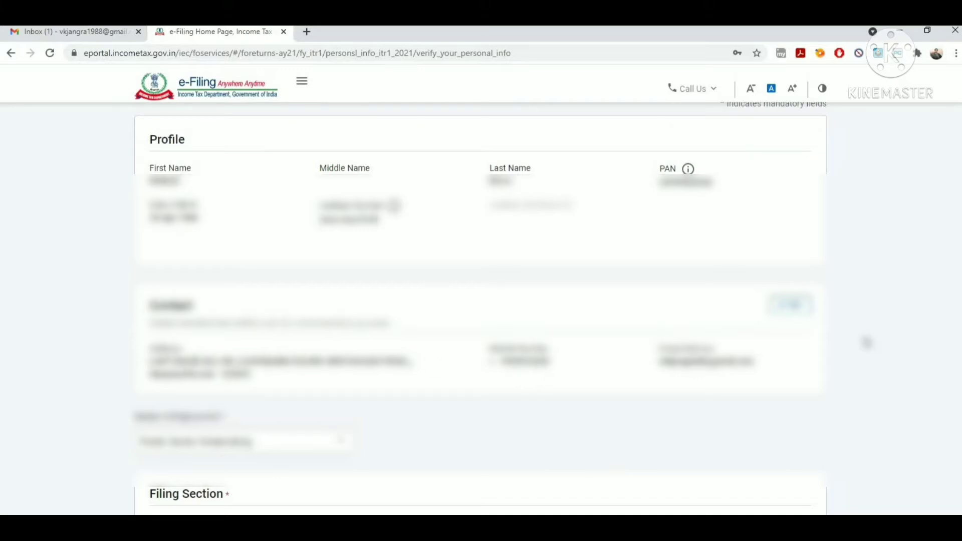
scroll(884, 330, "down", 8)
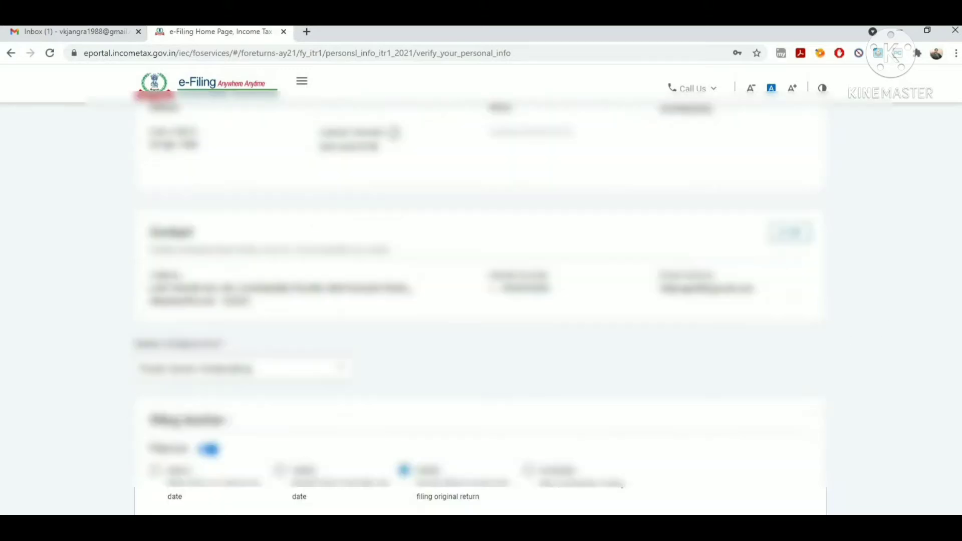
scroll(837, 154, "up", 5)
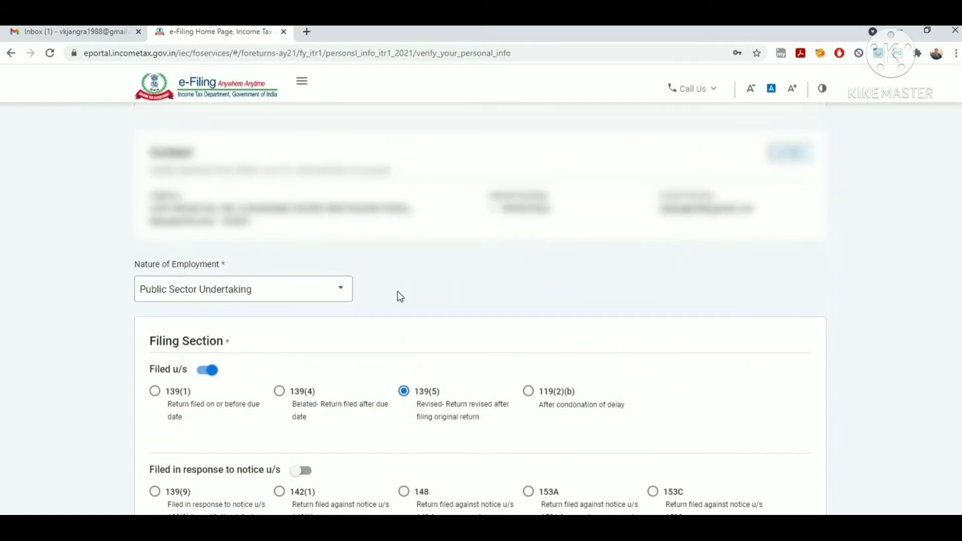
left_click(310, 297)
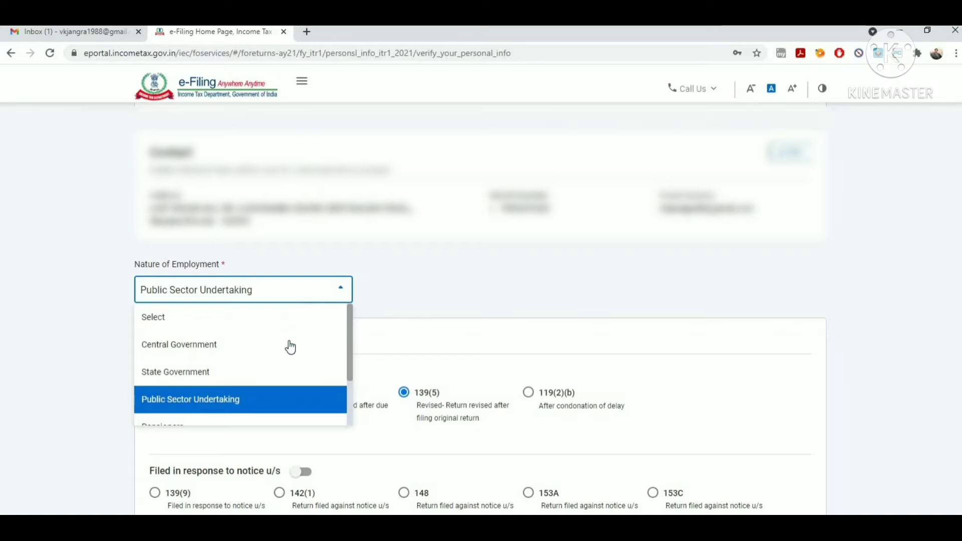
left_click(276, 401)
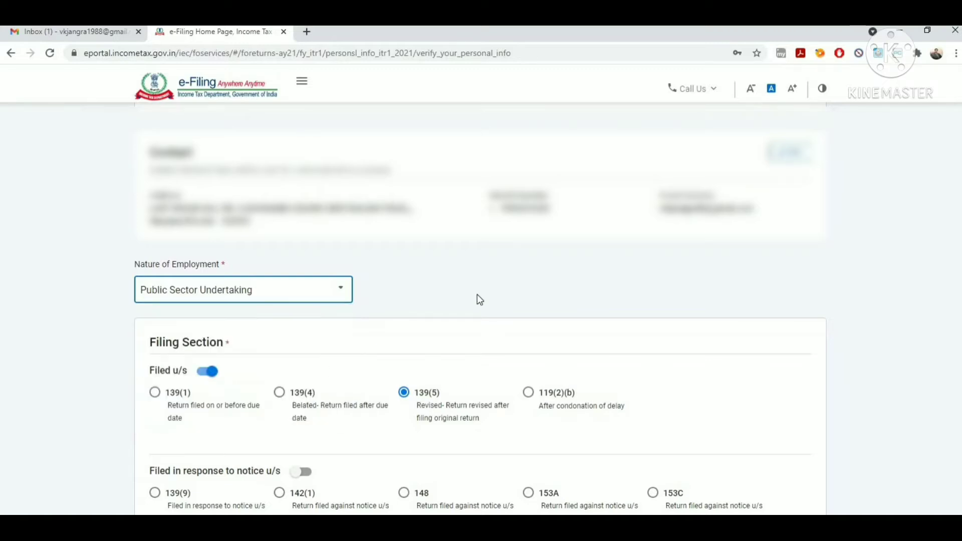
left_click(523, 297)
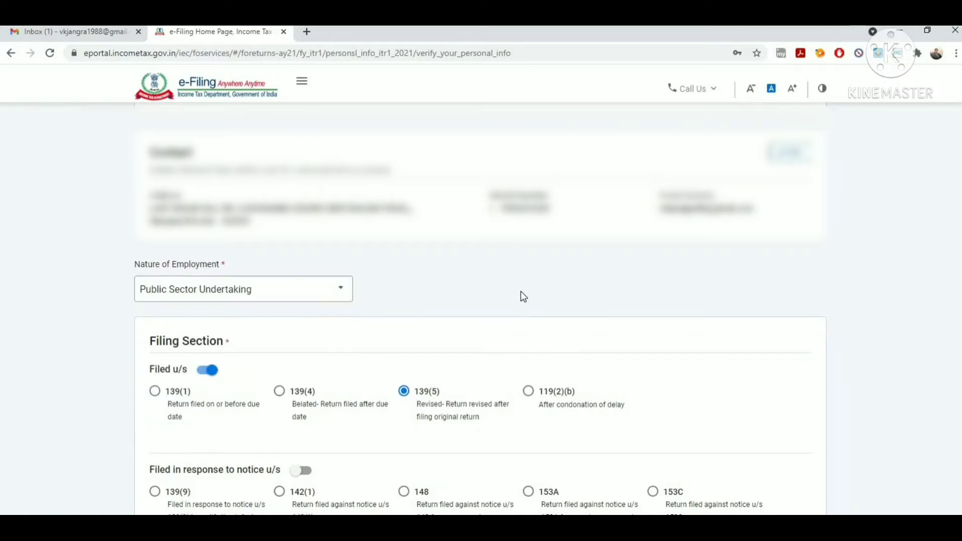
left_click(277, 296)
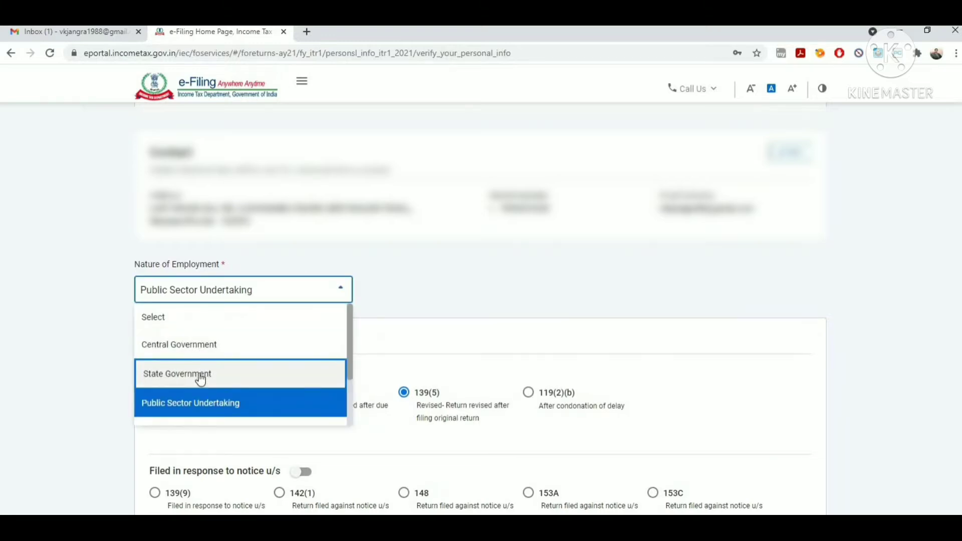
left_click(214, 410)
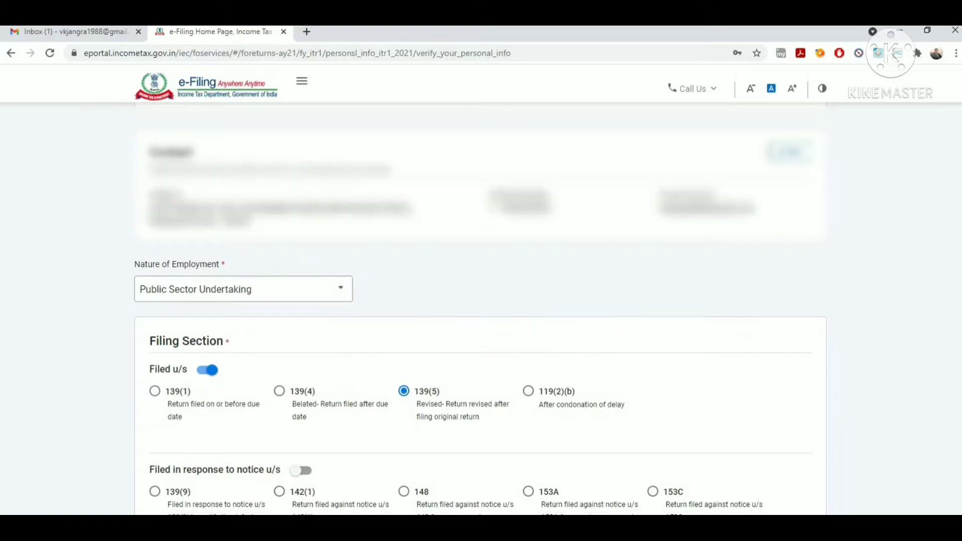
- Review the Filing Section and original return details, and answer Yes to opting for the new tax regime u/s 115BAC
scroll(480, 309, "down", 4)
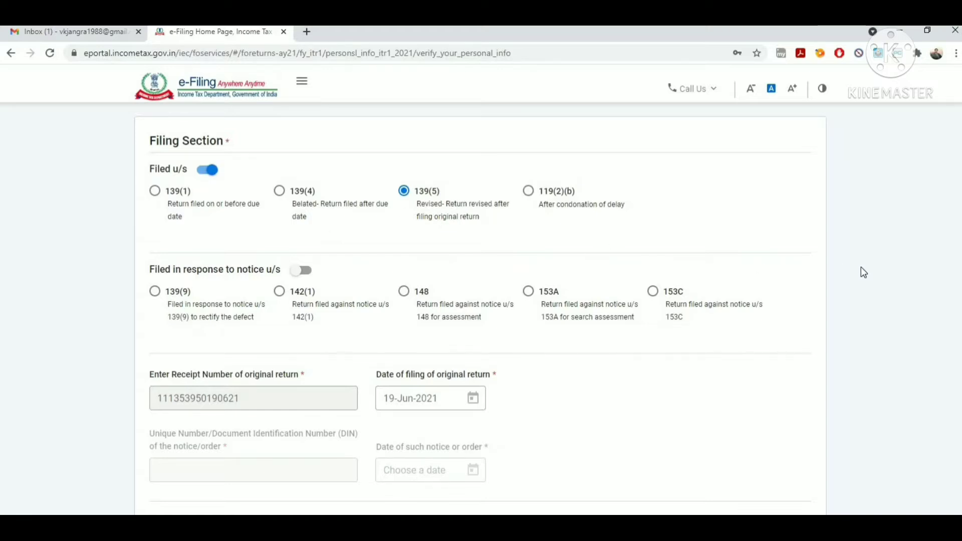
scroll(395, 201, "down", 1)
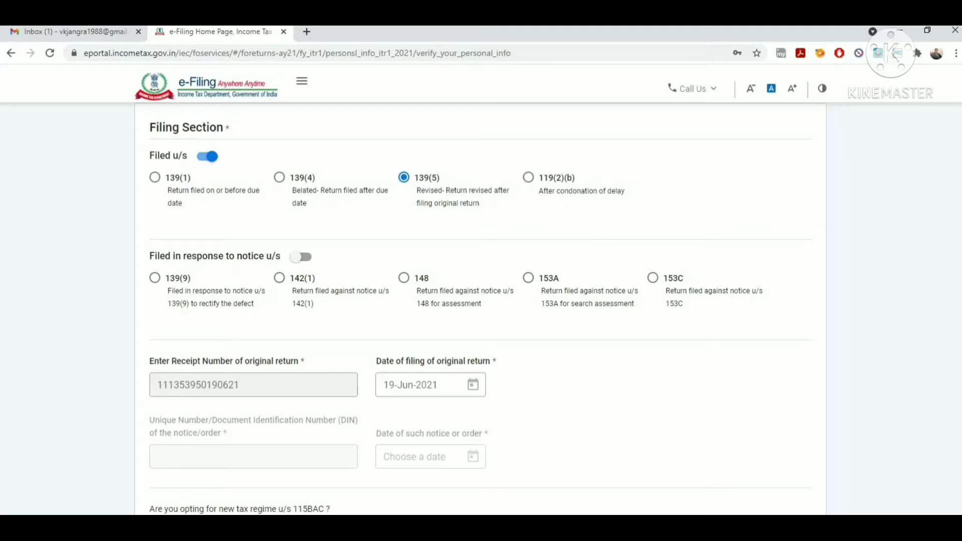
scroll(454, 198, "down", 2)
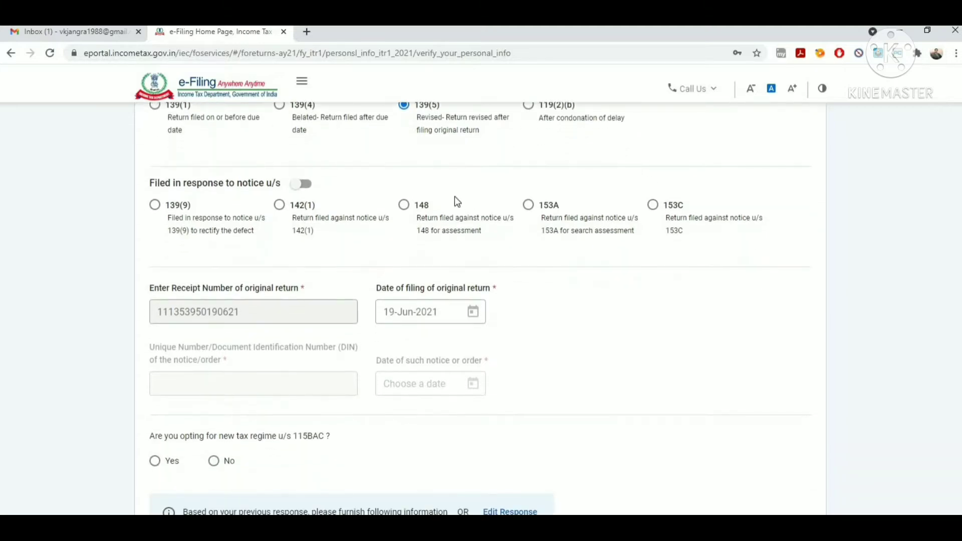
scroll(480, 308, "down", 3)
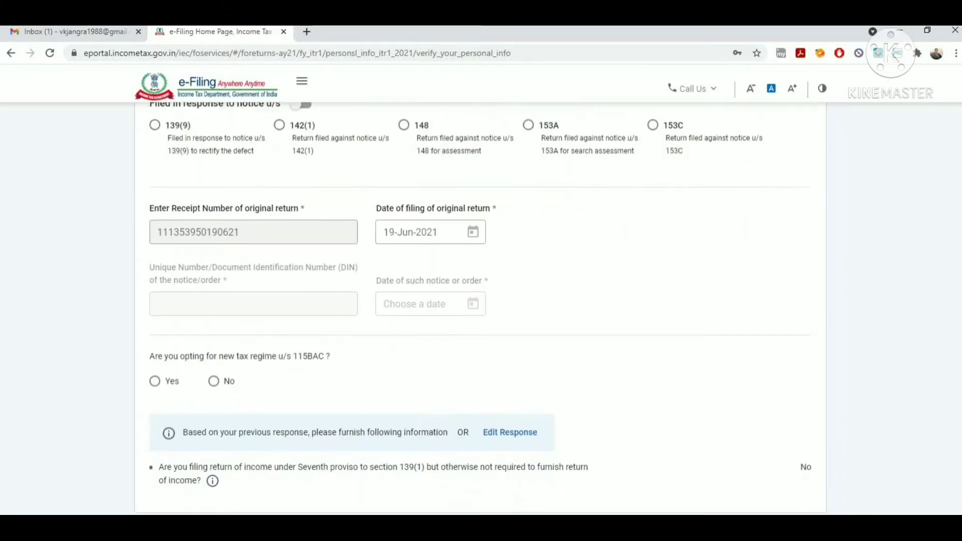
scroll(480, 308, "up", 5)
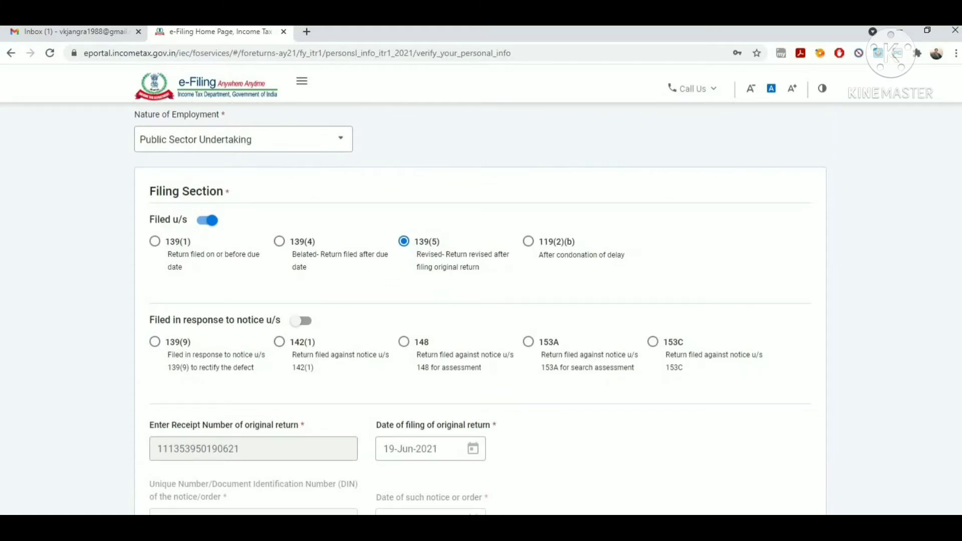
scroll(480, 309, "down", 2)
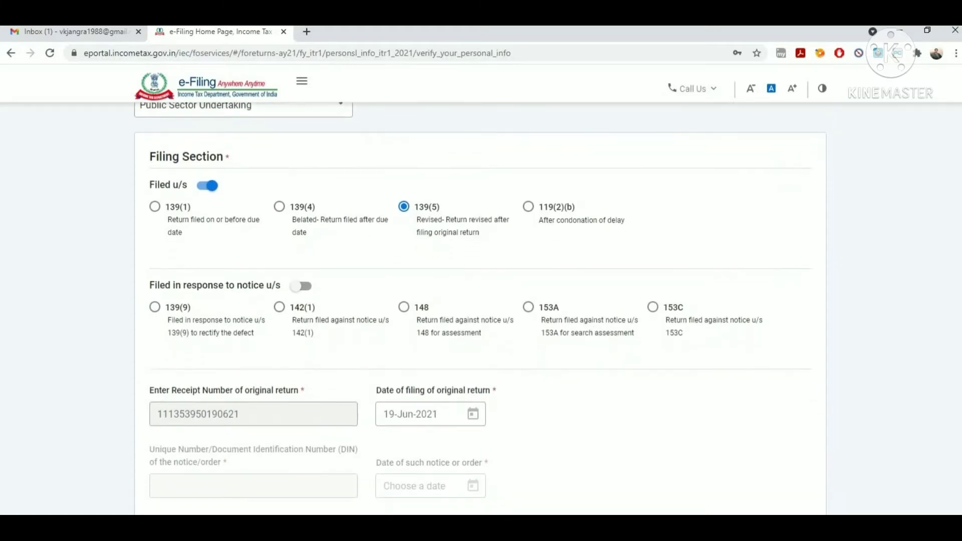
scroll(480, 309, "down", 3)
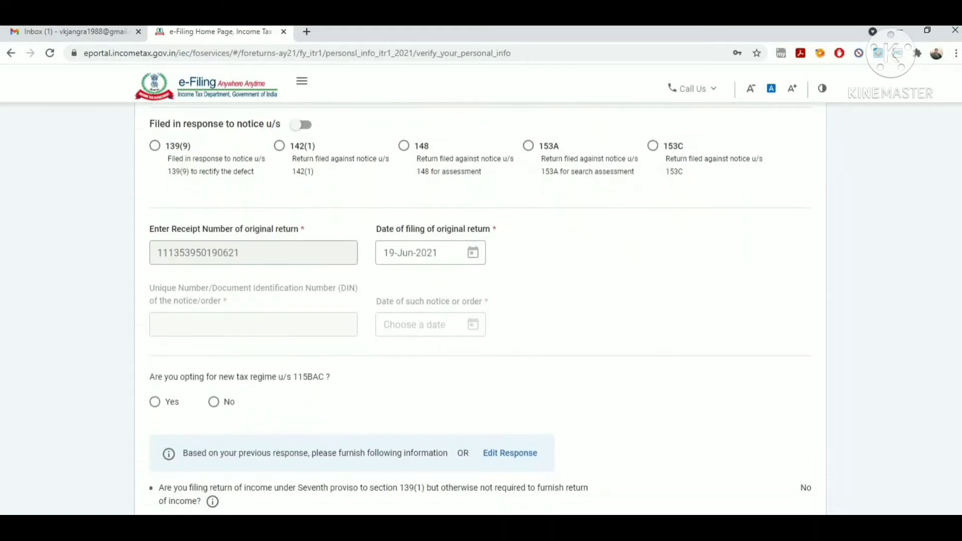
scroll(480, 308, "down", 5)
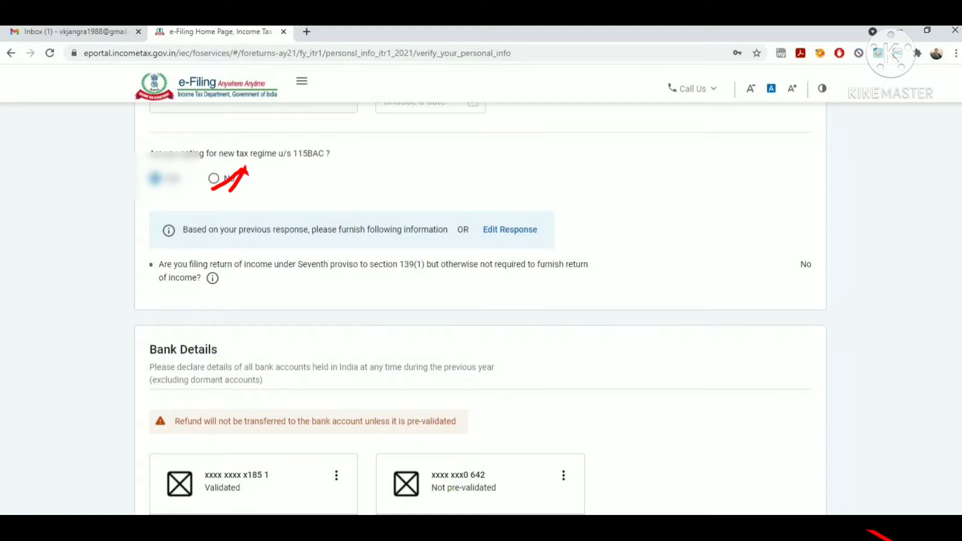
- Check the bank accounts selected for refund and confirm the Personal Information section
scroll(480, 308, "down", 3)
scroll(598, 251, "down", 1)
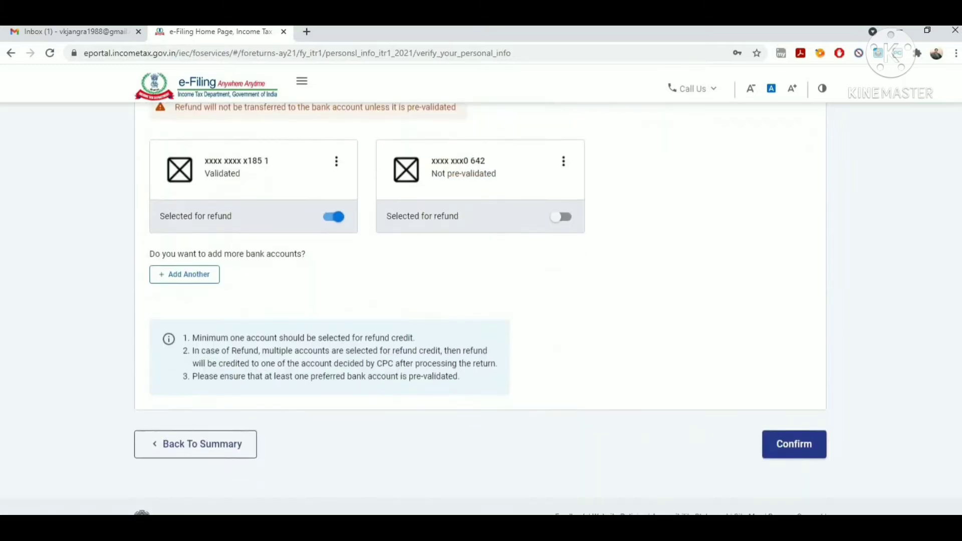
scroll(806, 401, "down", 1)
left_click(800, 430)
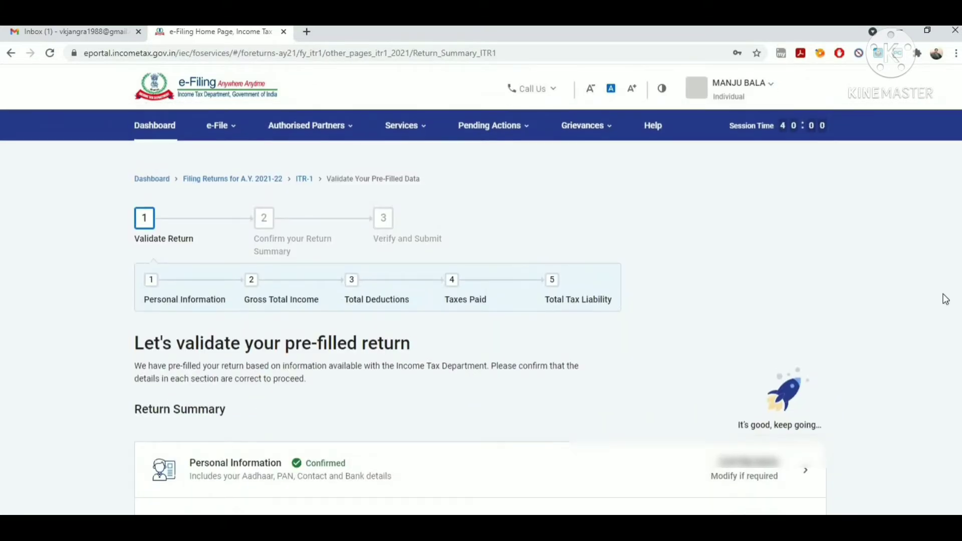
- Open Gross Total Income, answer No to the travel, transport allowance and other salary exemption questions, and continue
scroll(257, 365, "down", 3)
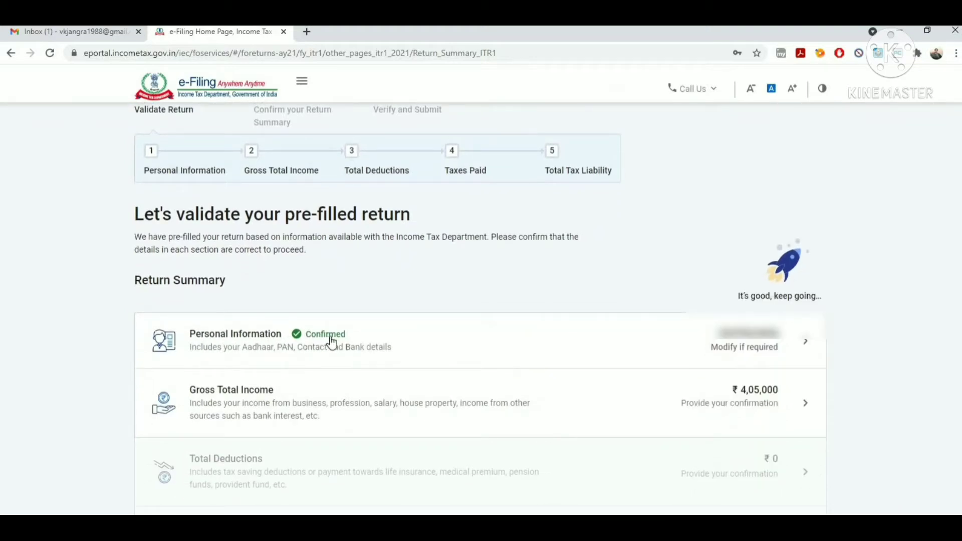
left_click(261, 396)
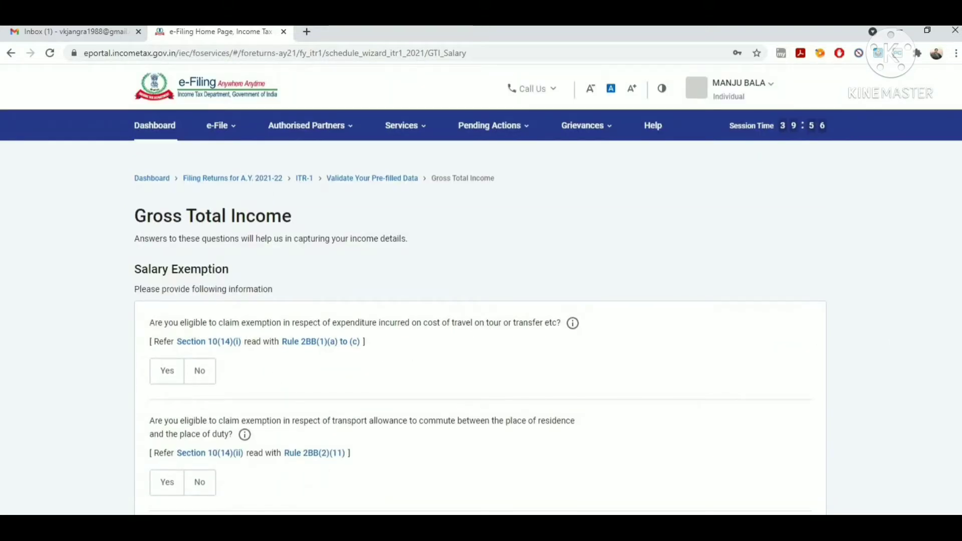
scroll(947, 294, "down", 2)
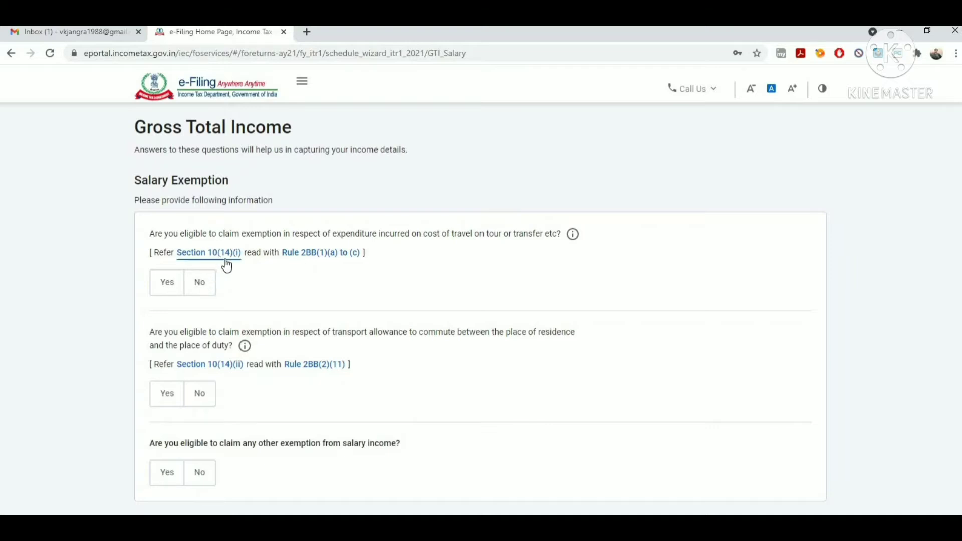
left_click(202, 285)
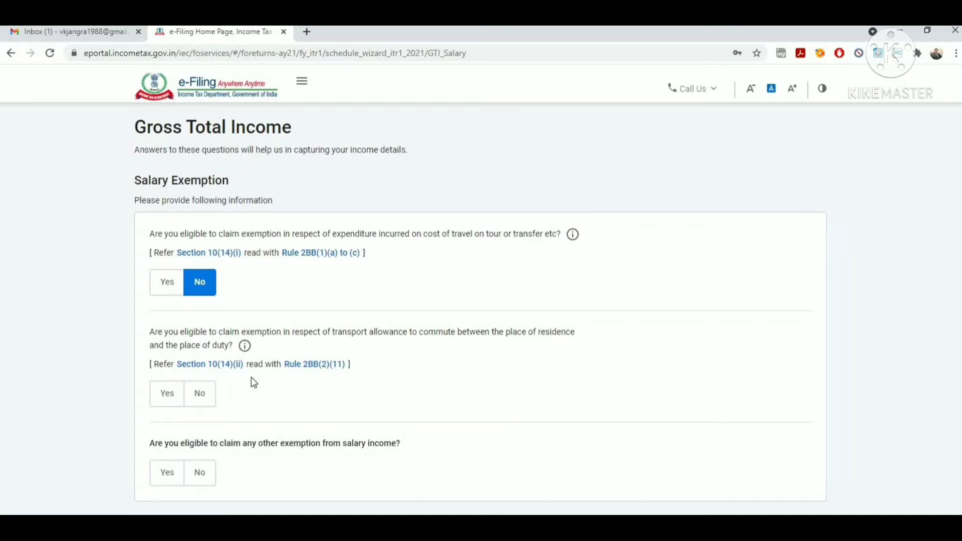
left_click(201, 399)
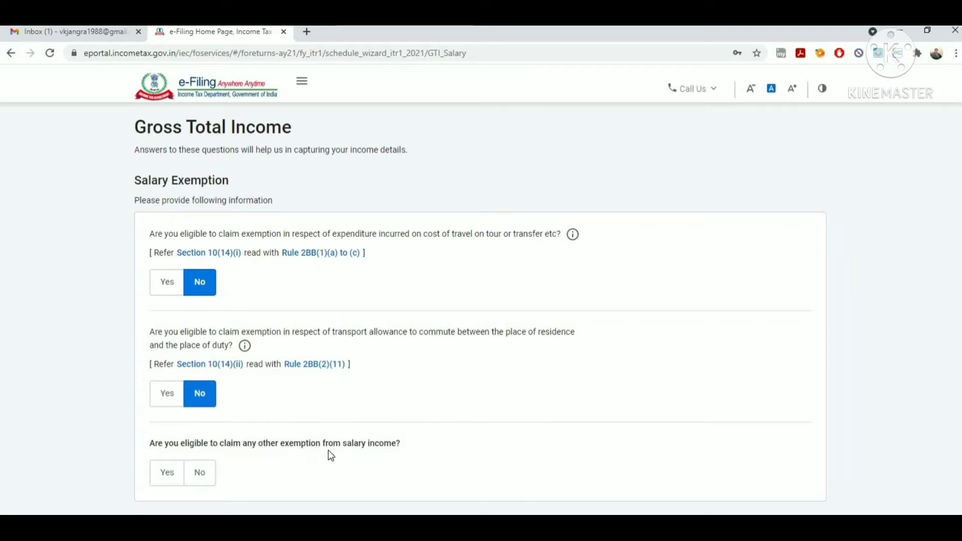
left_click(197, 483)
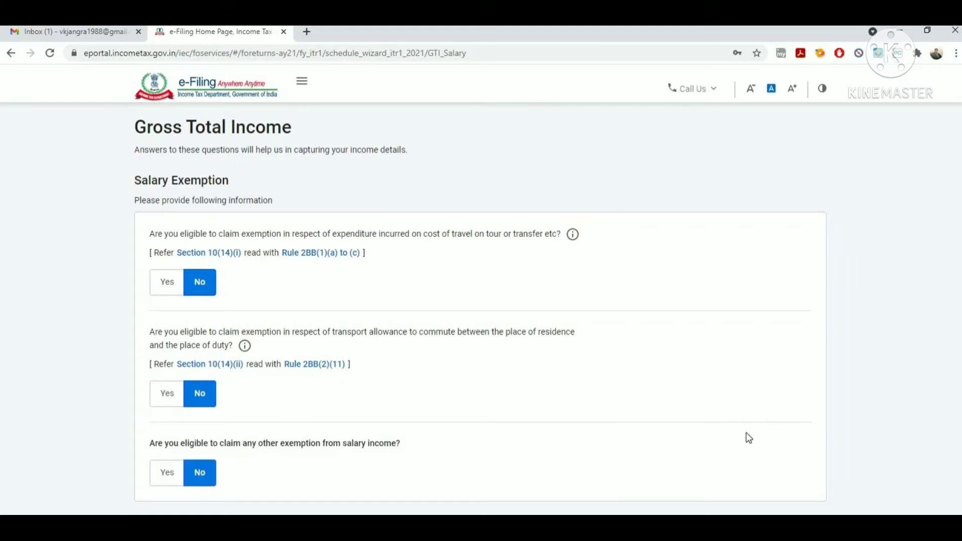
scroll(500, 465, "down", 3)
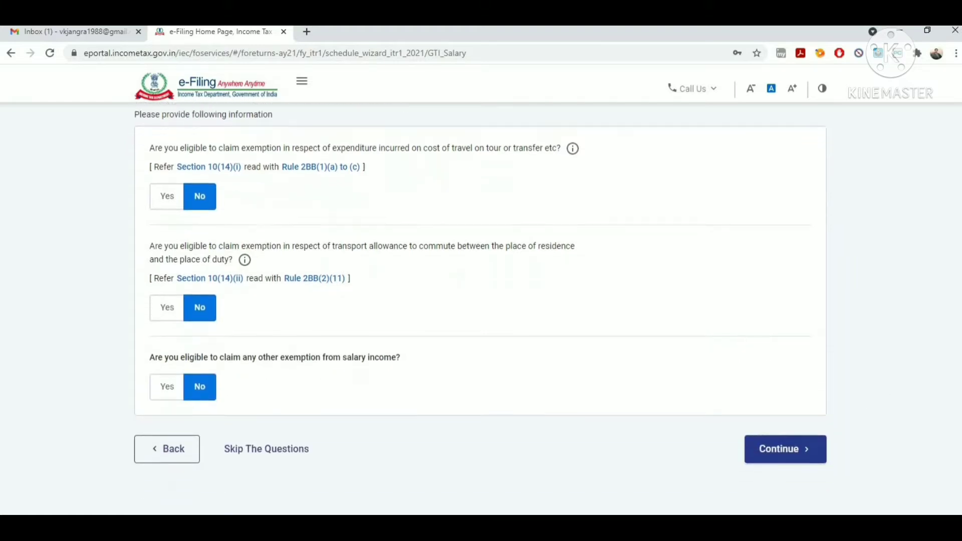
left_click(807, 416)
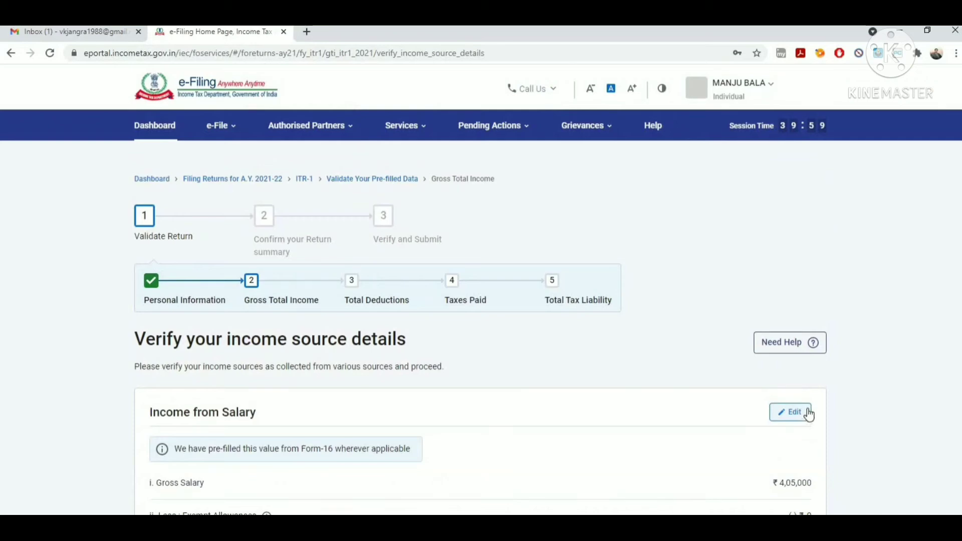
- Open Income from Salary for editing and review the section 17 salary components and the exempt allowances
scroll(480, 321, "down", 5)
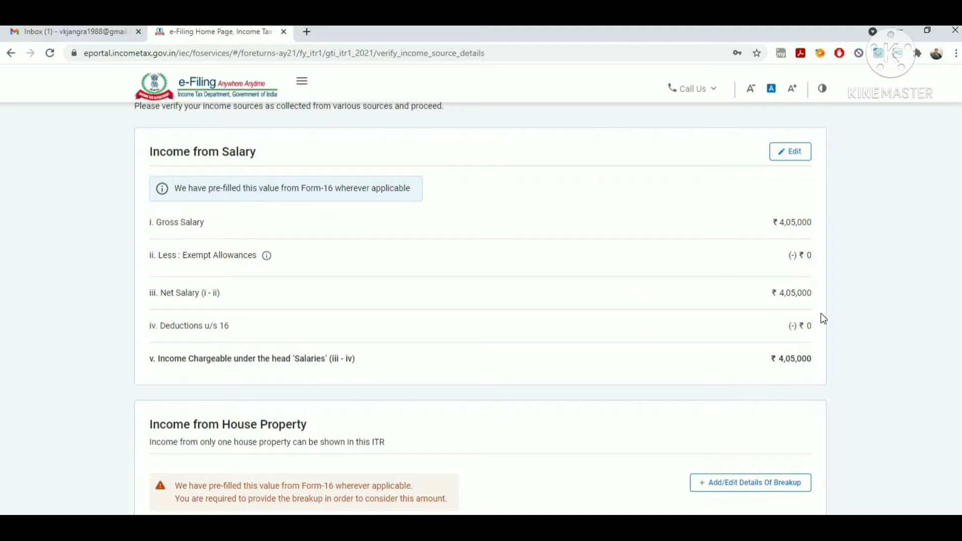
left_click(790, 154)
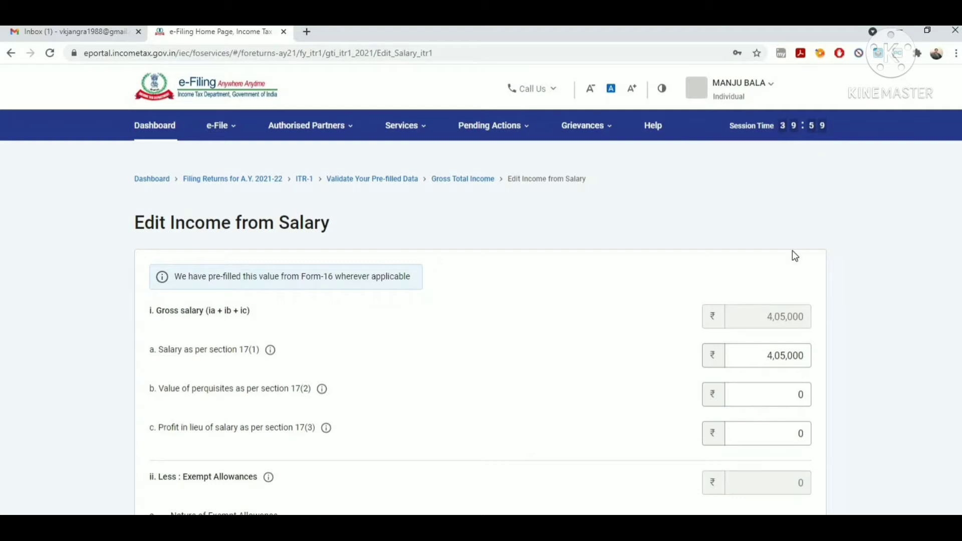
scroll(691, 345, "down", 2)
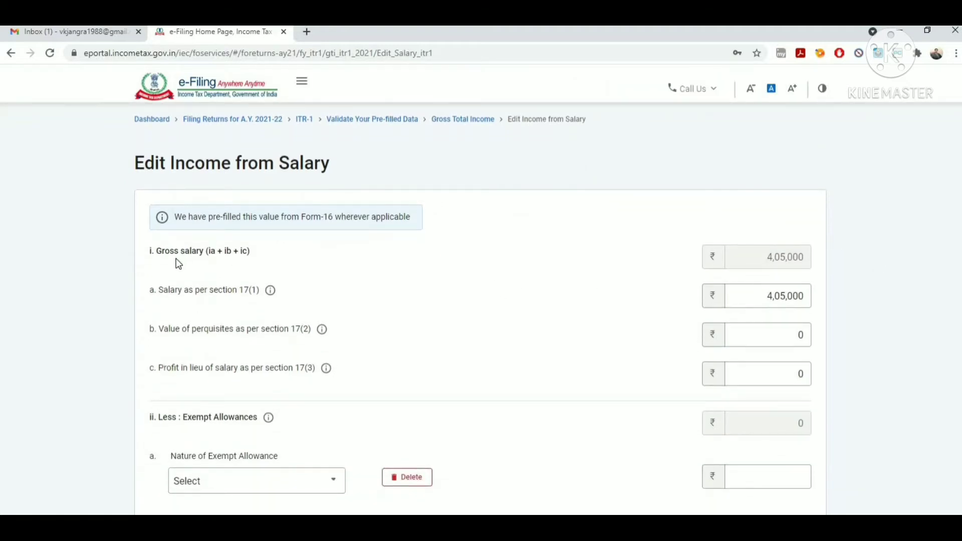
left_click(759, 293)
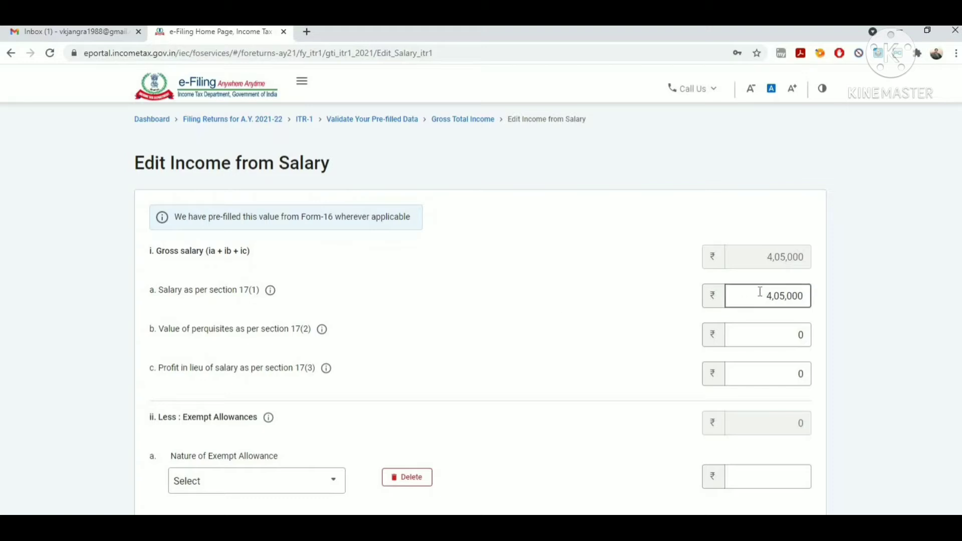
left_click_drag(759, 294, 854, 311)
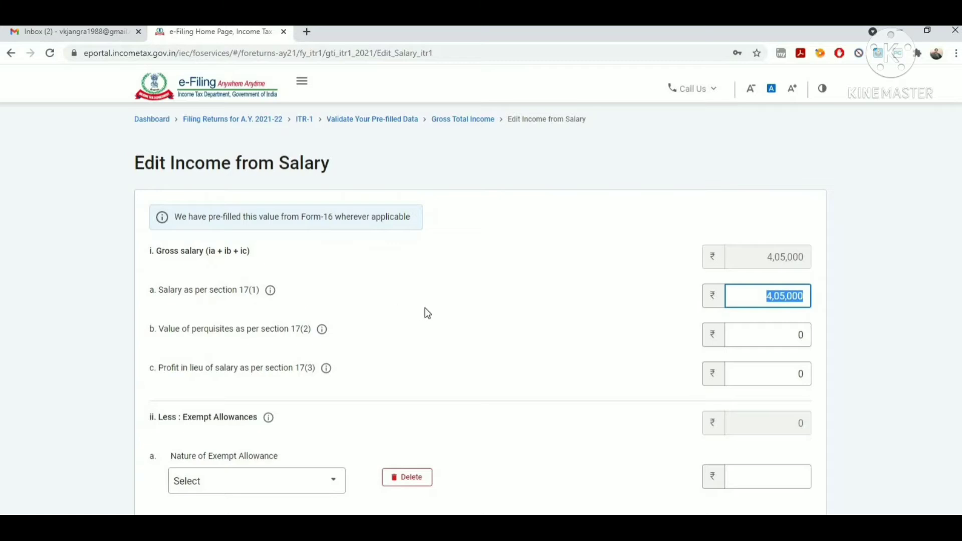
left_click(823, 307)
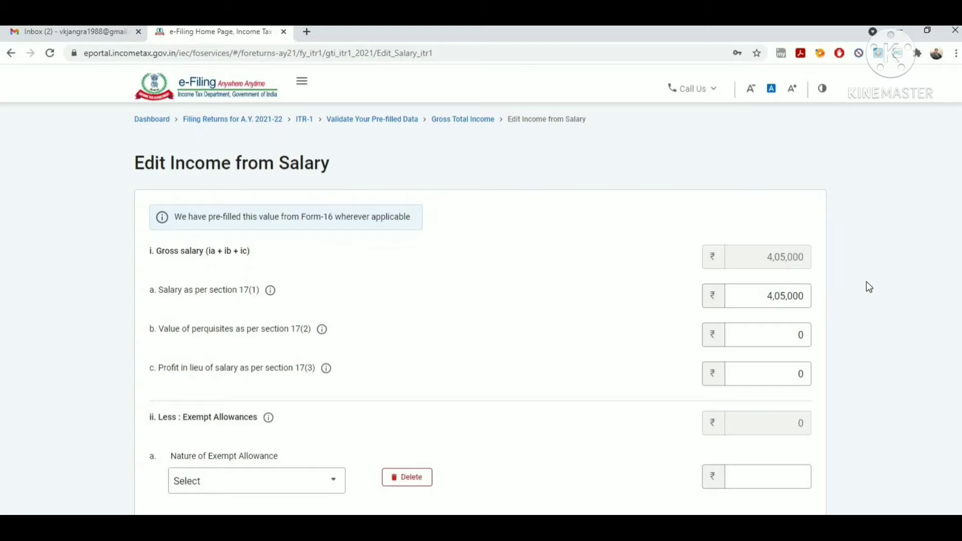
scroll(481, 301, "down", 3)
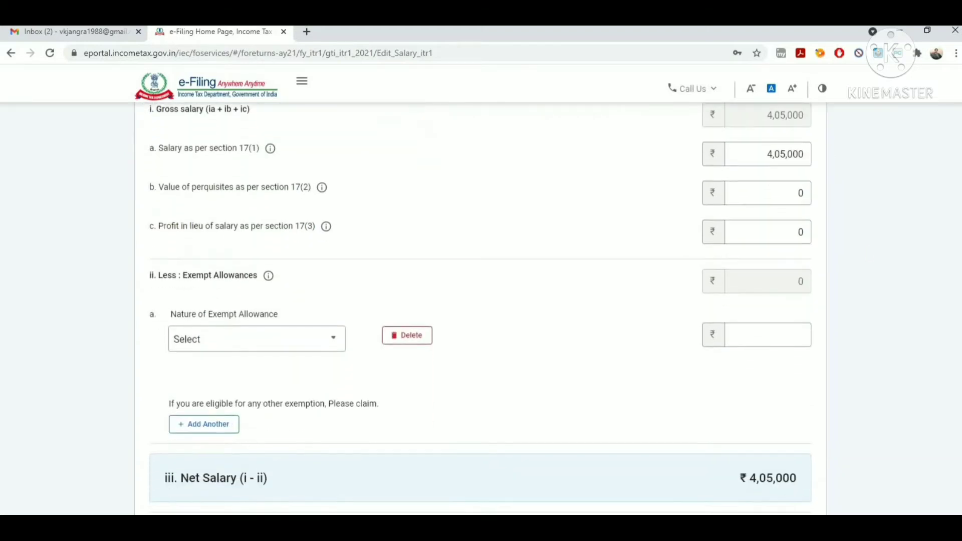
scroll(481, 300, "down", 1)
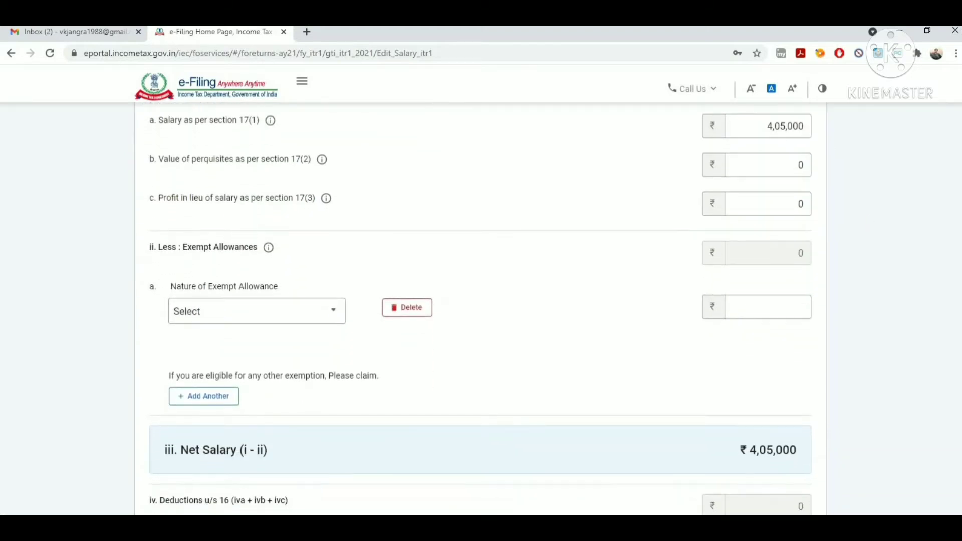
scroll(764, 251, "up", 2)
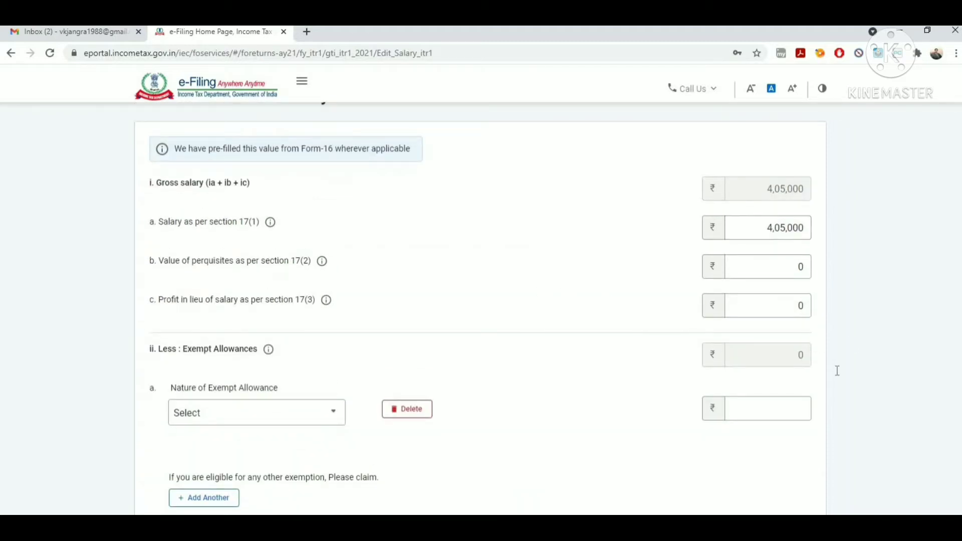
- Look through the Nature of Exempt Allowance options, and check the net salary, section 16 deductions and income chargeable under Salaries
left_click(309, 424)
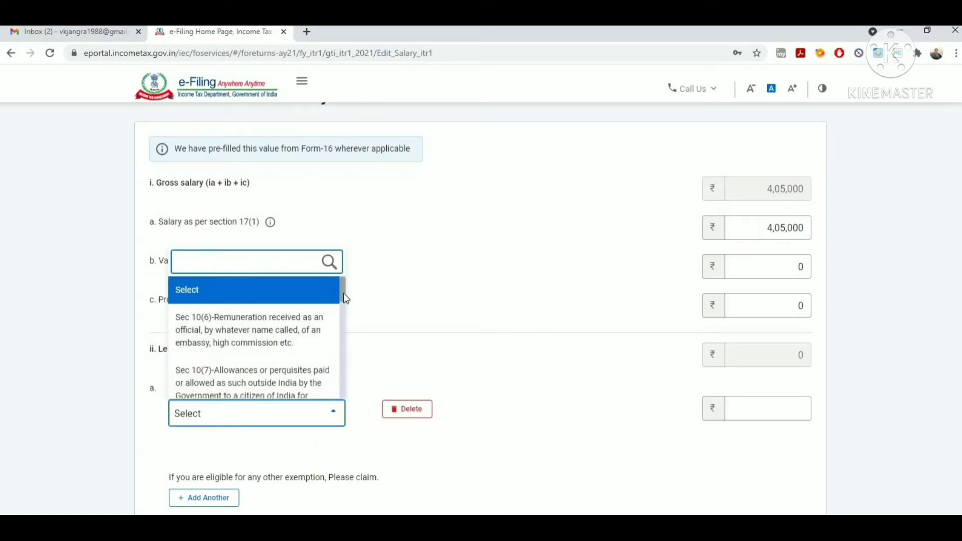
left_click_drag(343, 293, 350, 337)
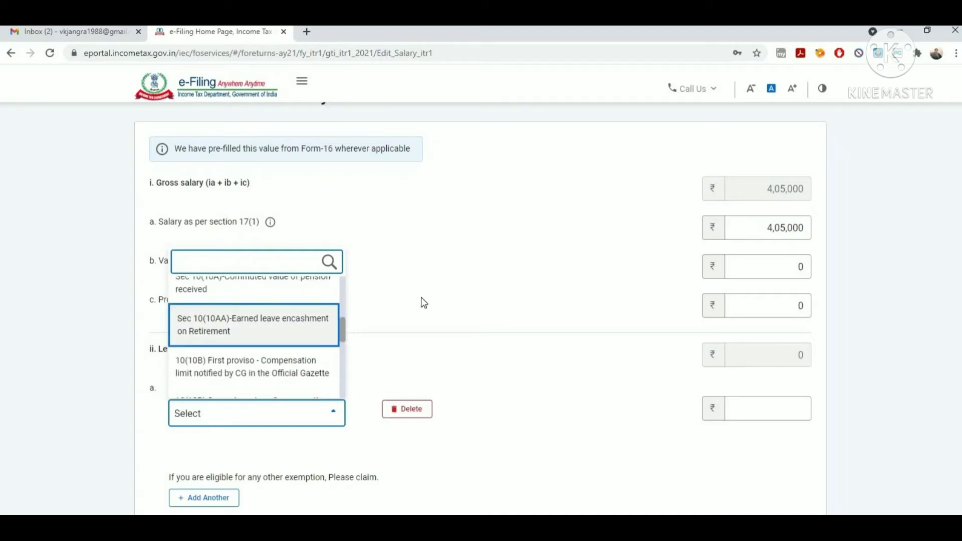
left_click_drag(342, 339, 345, 365)
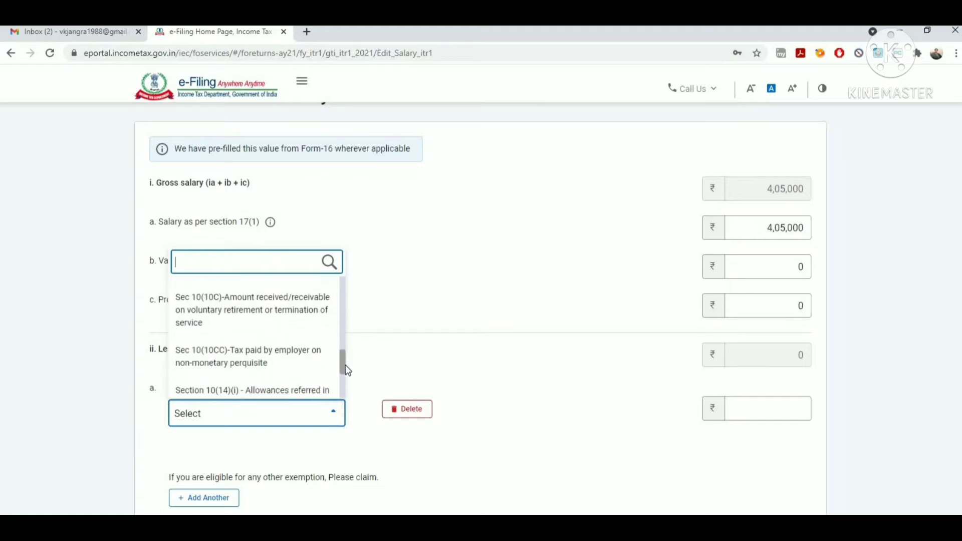
left_click(412, 331)
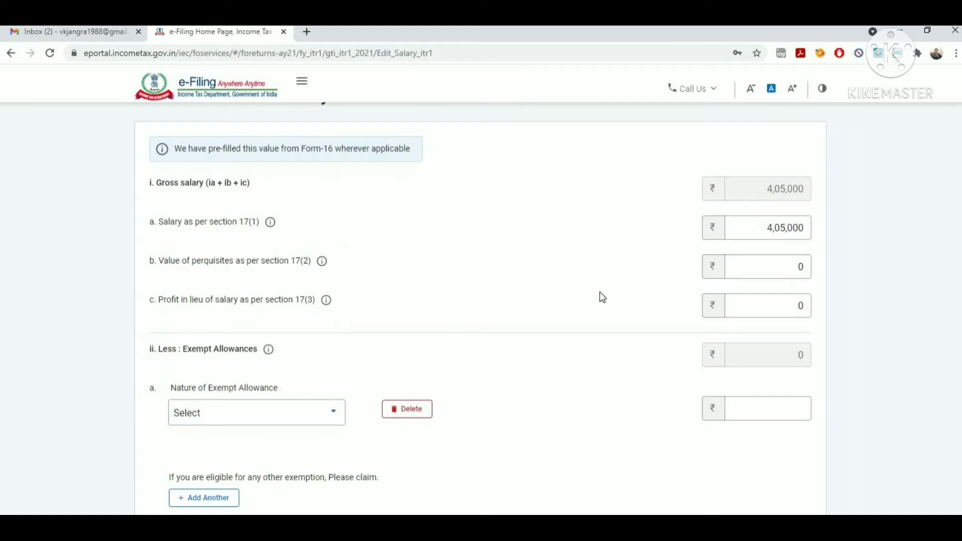
scroll(480, 309, "down", 4)
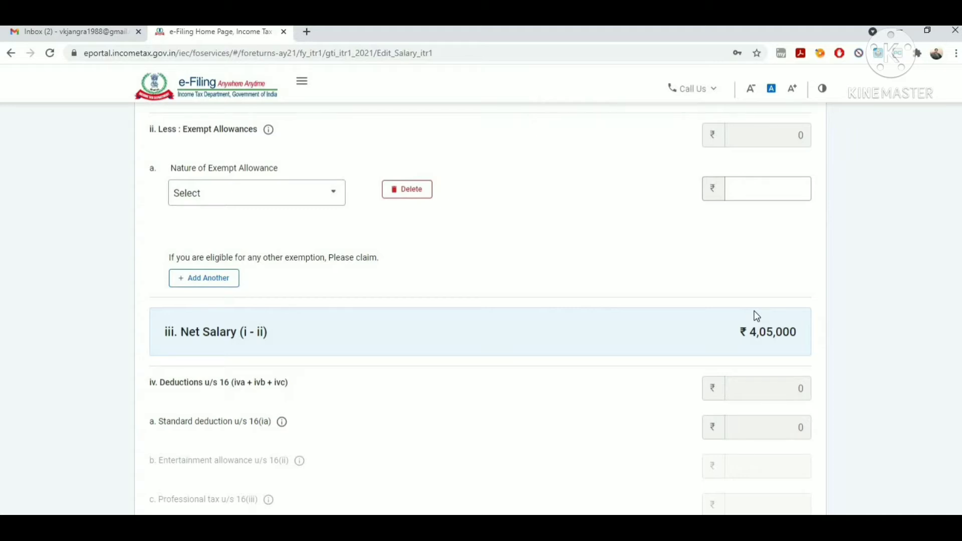
scroll(481, 309, "down", 5)
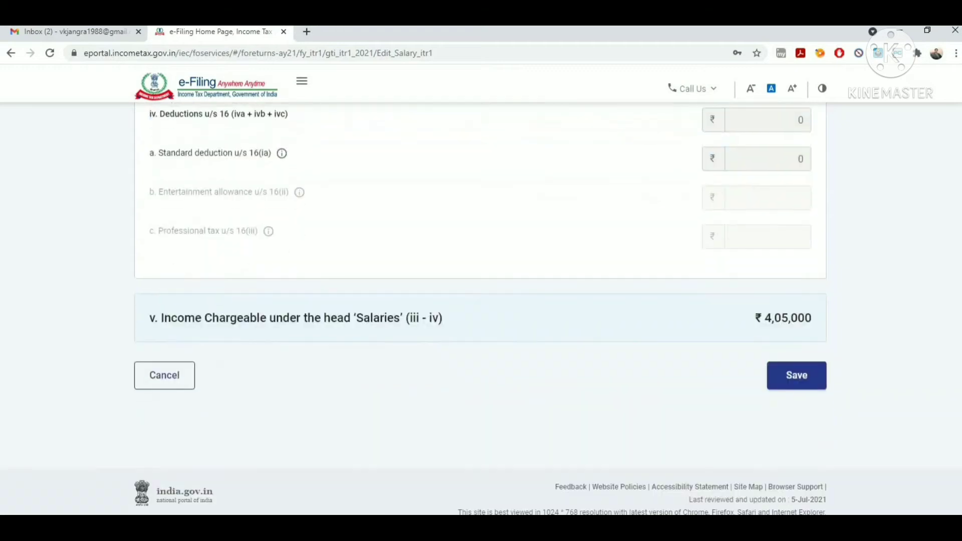
scroll(395, 308, "up", 6)
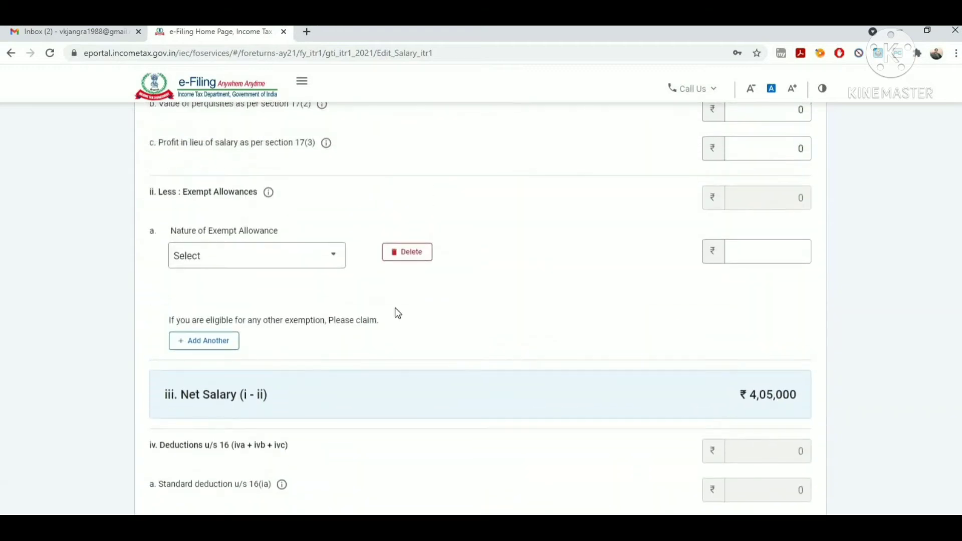
- Examine the exempt allowance choices again, from Sec 10(5) leave travel concession through Sec 10(13A) house rent allowance, without selecting any
left_click(312, 259)
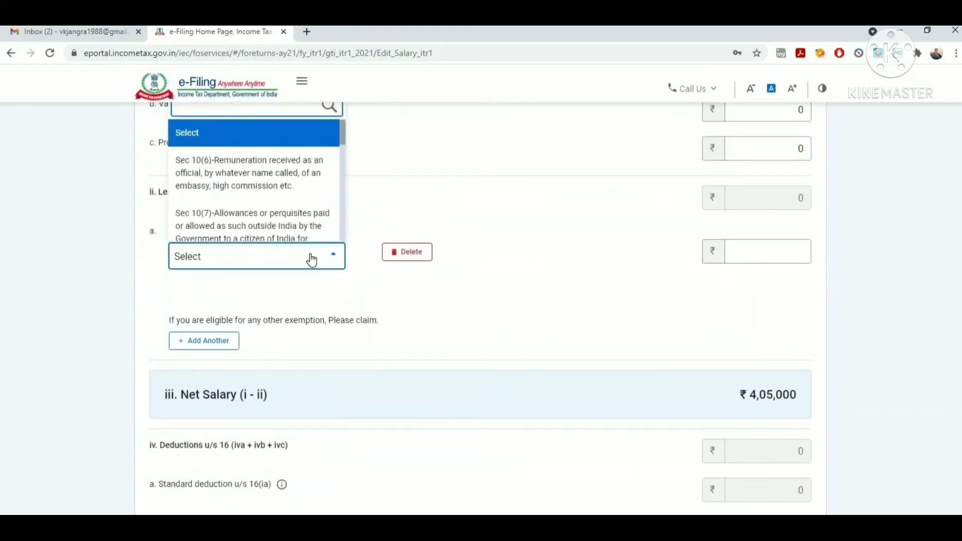
scroll(375, 275, "up", 1)
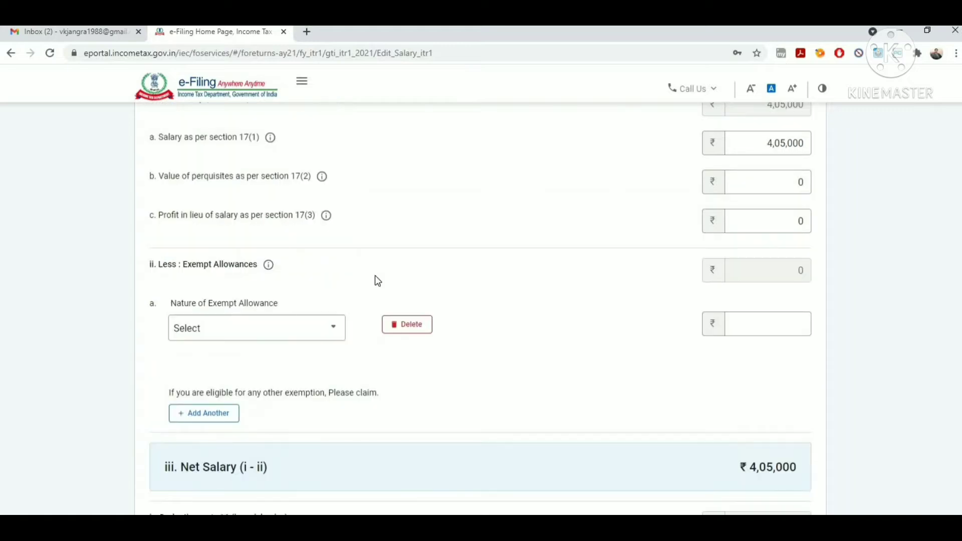
left_click(318, 340)
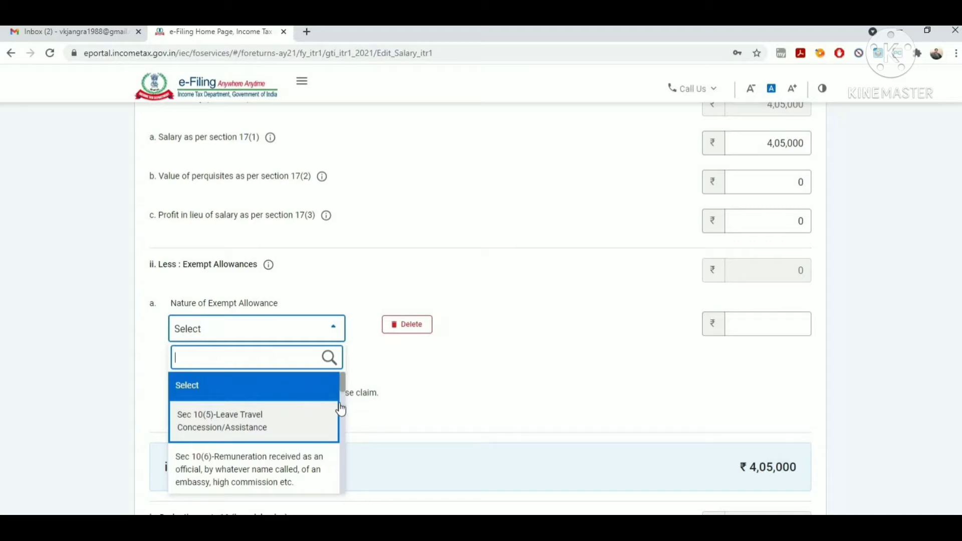
left_click_drag(345, 384, 343, 410)
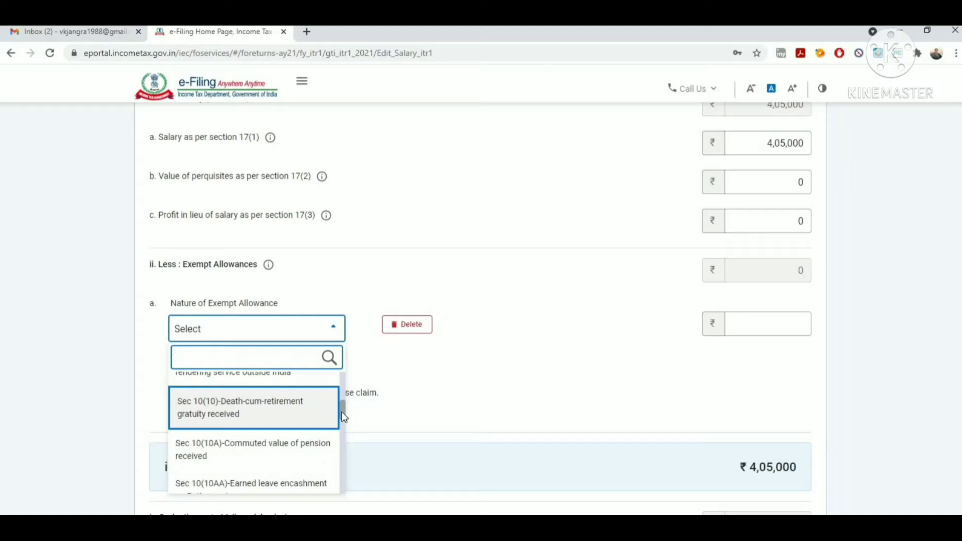
scroll(343, 418, "down", 3)
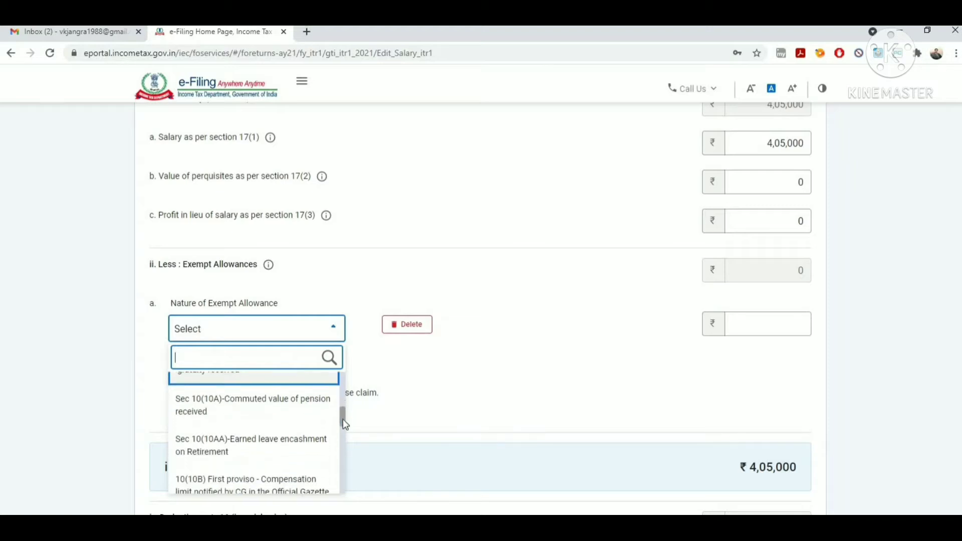
scroll(342, 425, "down", 2)
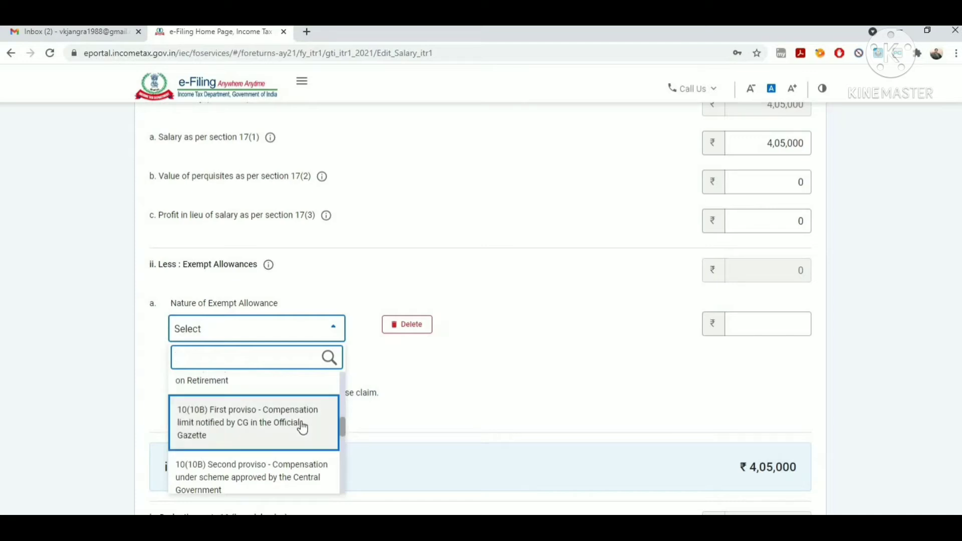
left_click(397, 373)
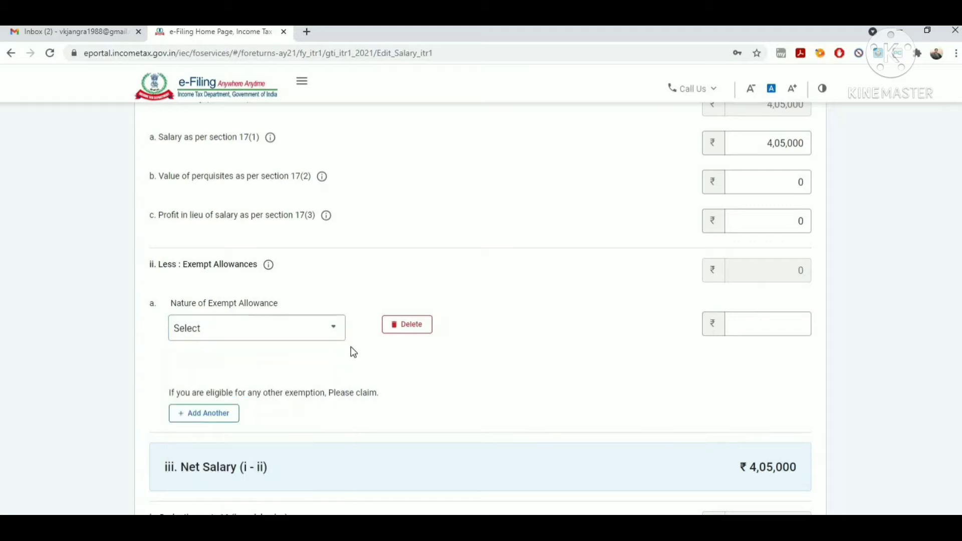
left_click(316, 344)
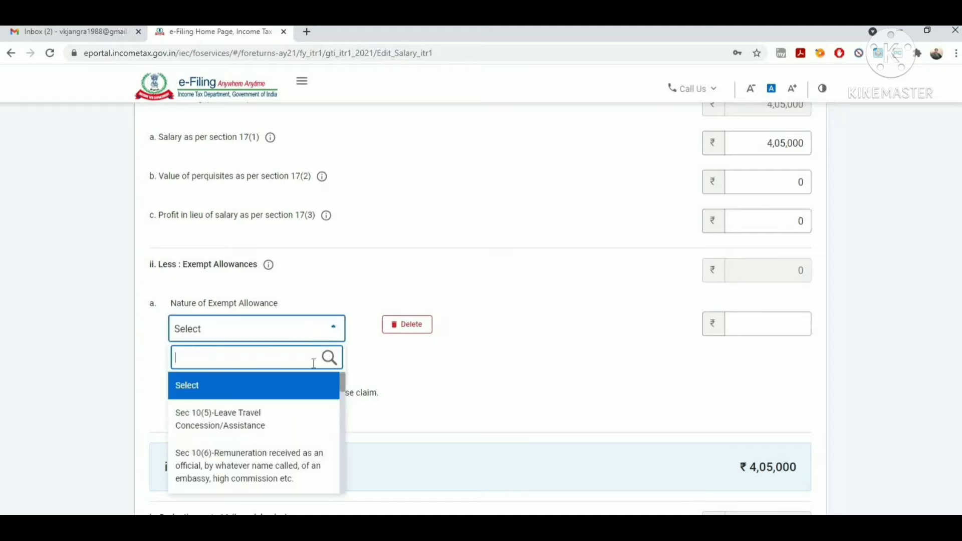
left_click_drag(343, 396, 340, 458)
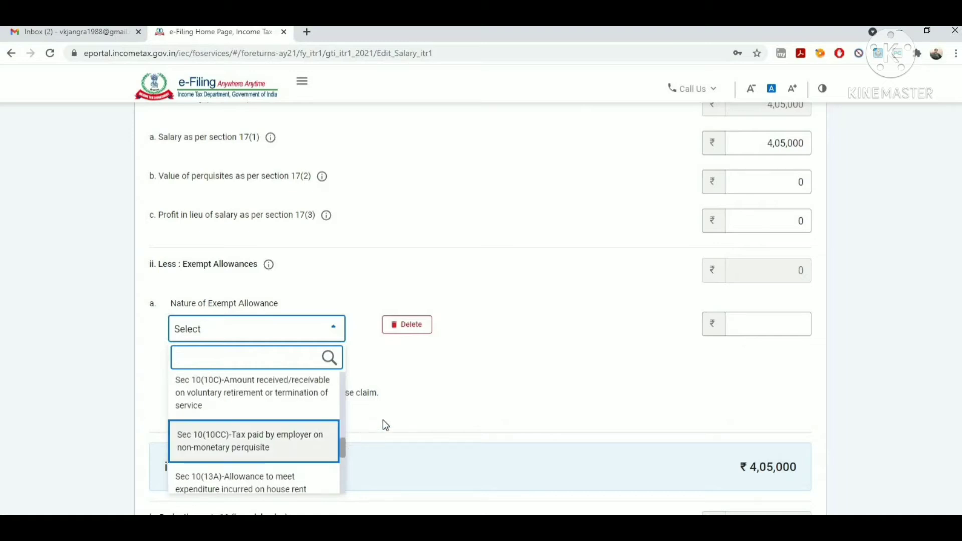
left_click(411, 407)
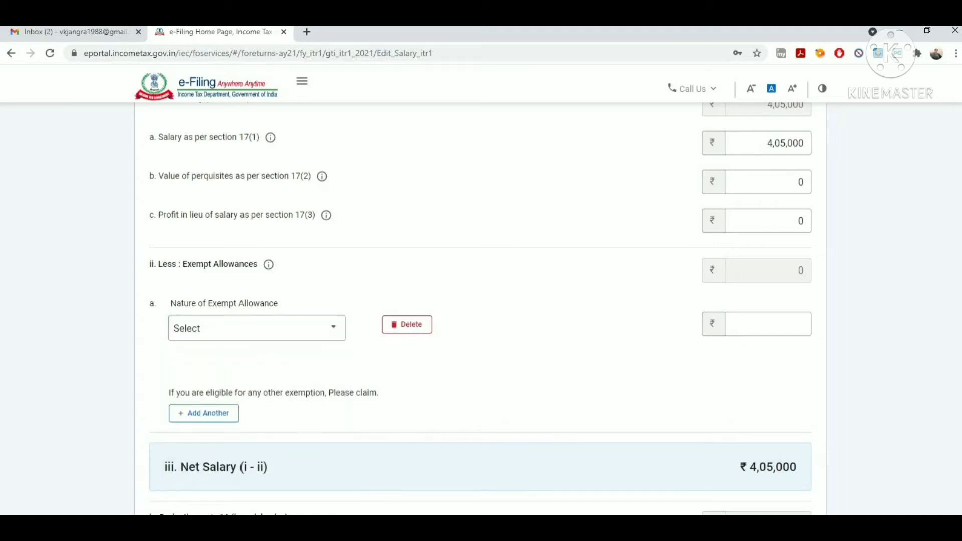
- Review the section 16 deductions and set the entertainment allowance u/s 16(ii) to 0
scroll(480, 308, "down", 3)
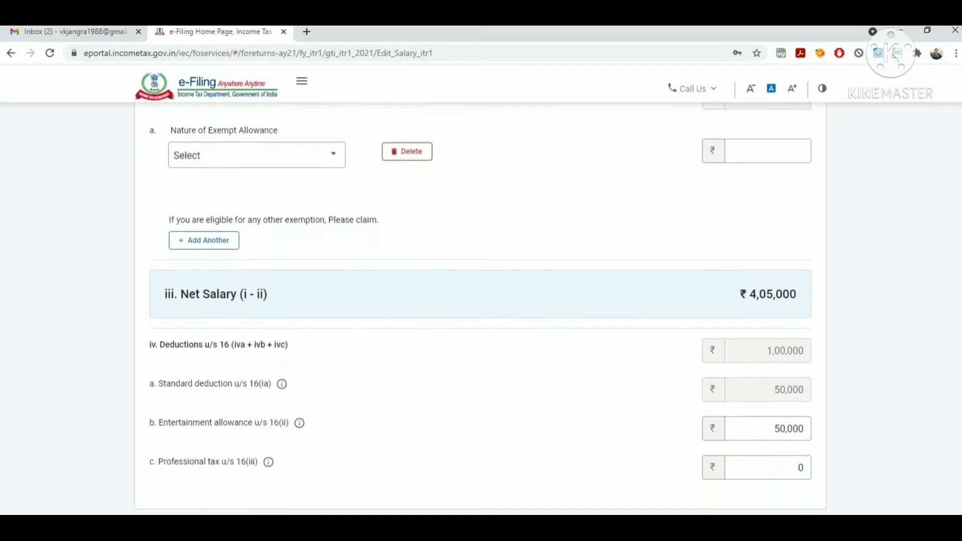
scroll(480, 306, "down", 1)
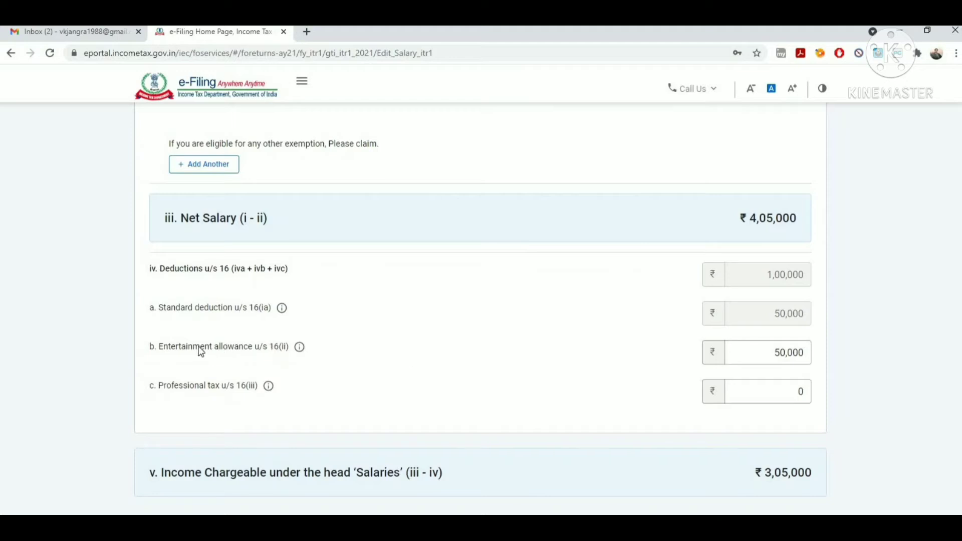
left_click_drag(189, 354, 278, 359)
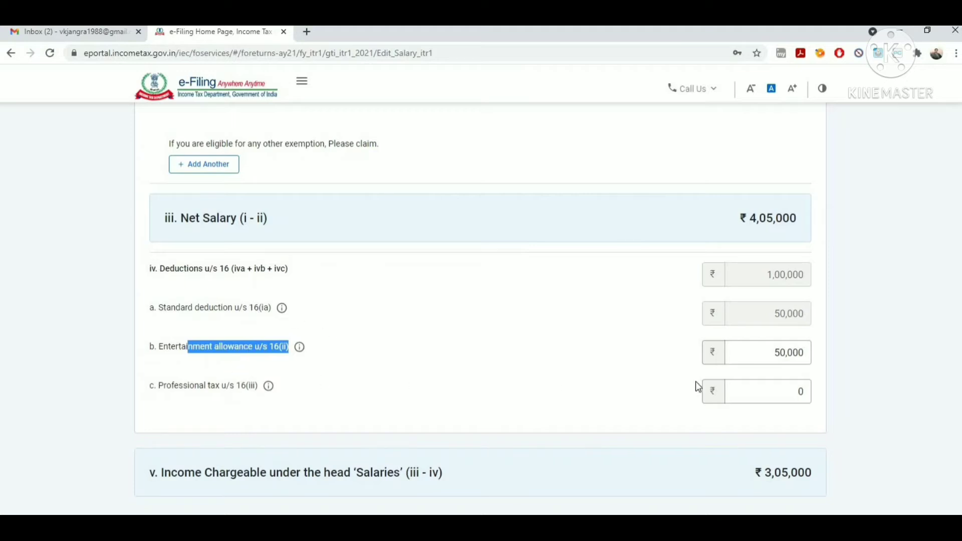
left_click(776, 348)
left_click_drag(770, 351, 816, 363)
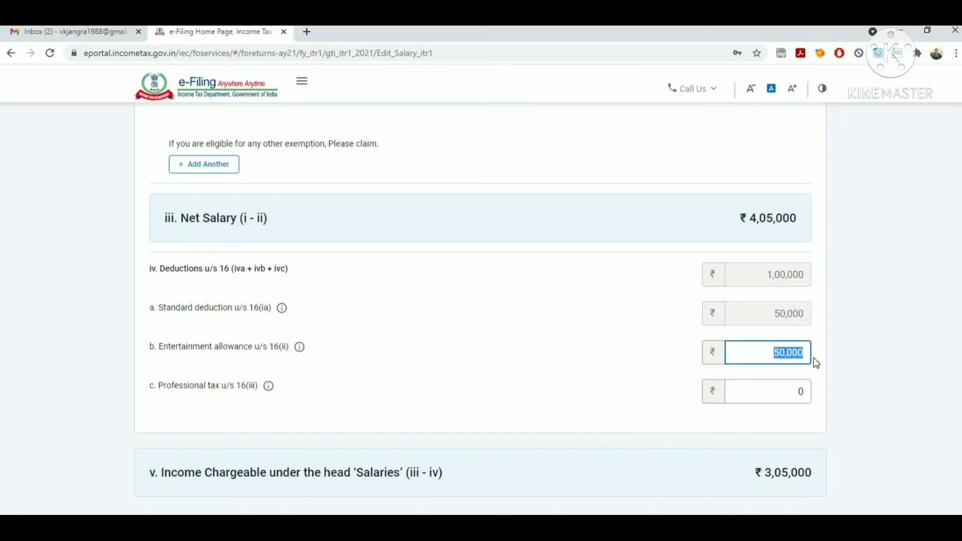
type("0")
left_click(842, 370)
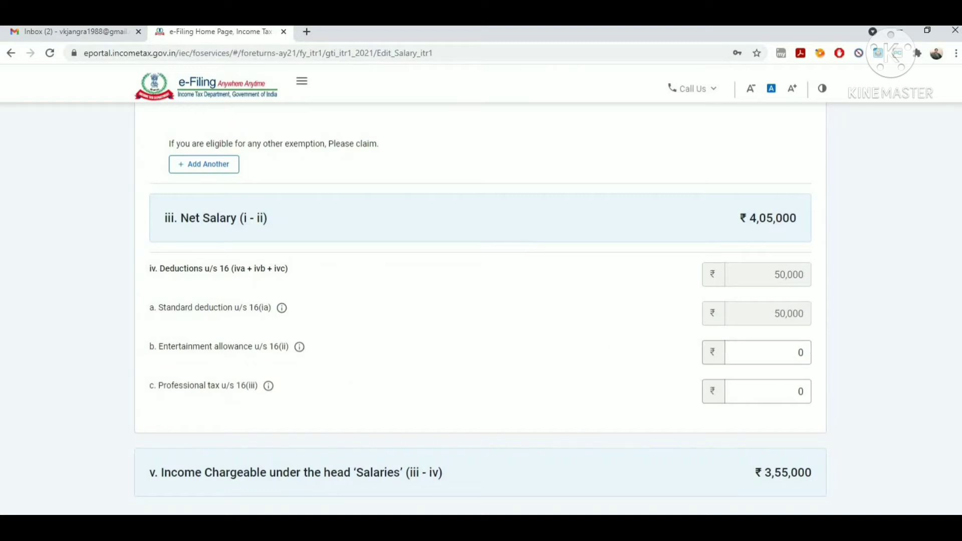
- Recheck the section 16 deductions and the salary as per section 17(1), and save the Income from Salary details
scroll(757, 371, "down", 2)
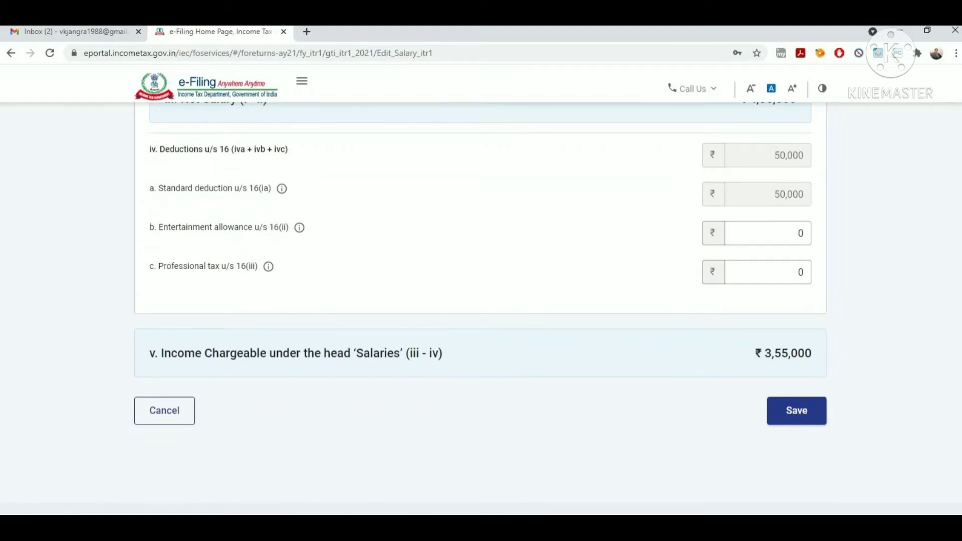
scroll(817, 273, "up", 1)
left_click(782, 301)
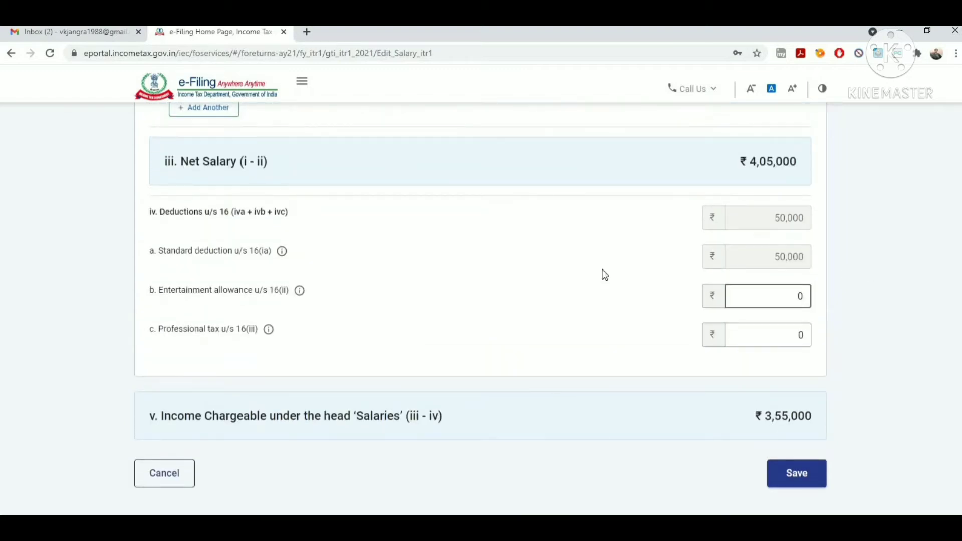
left_click(271, 315)
scroll(481, 301, "down", 3)
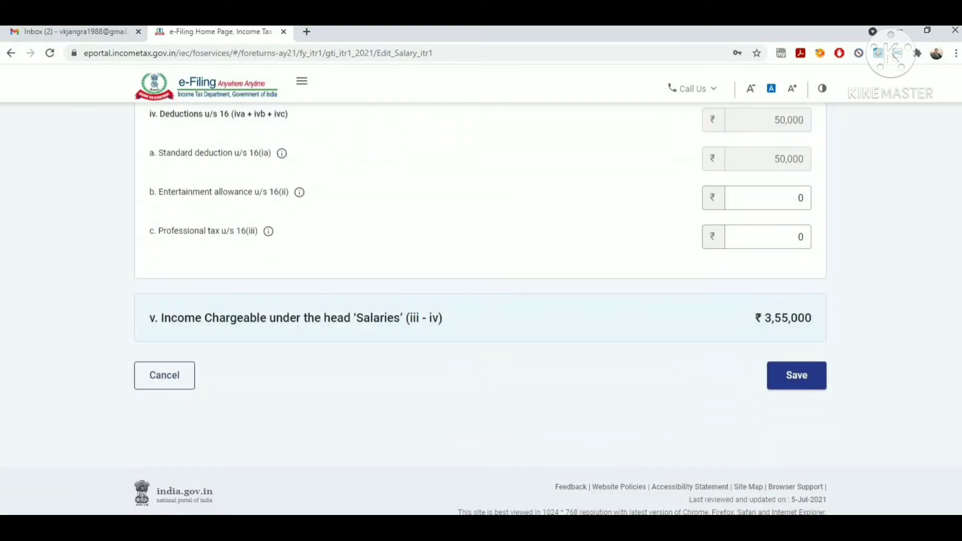
scroll(756, 189, "up", 10)
left_click(772, 255)
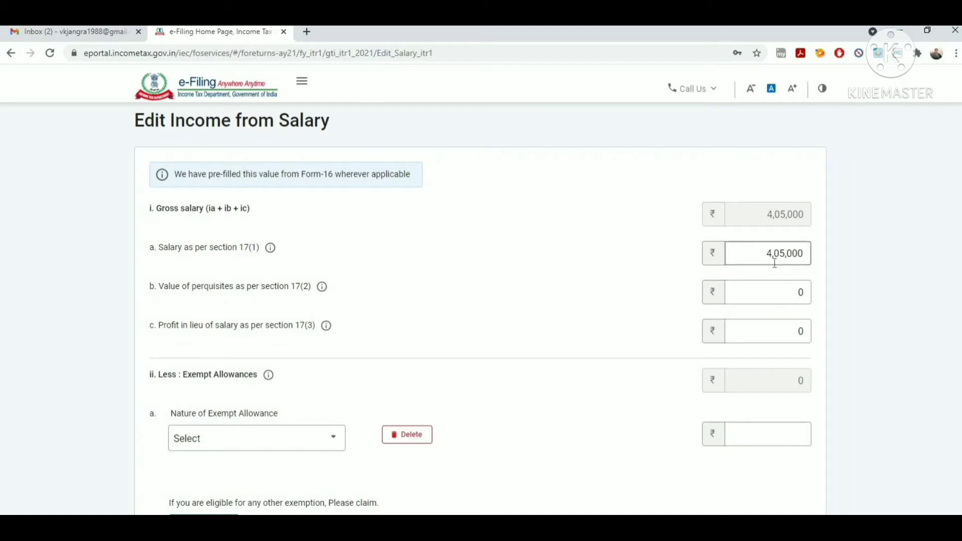
left_click(936, 294)
scroll(771, 351, "down", 7)
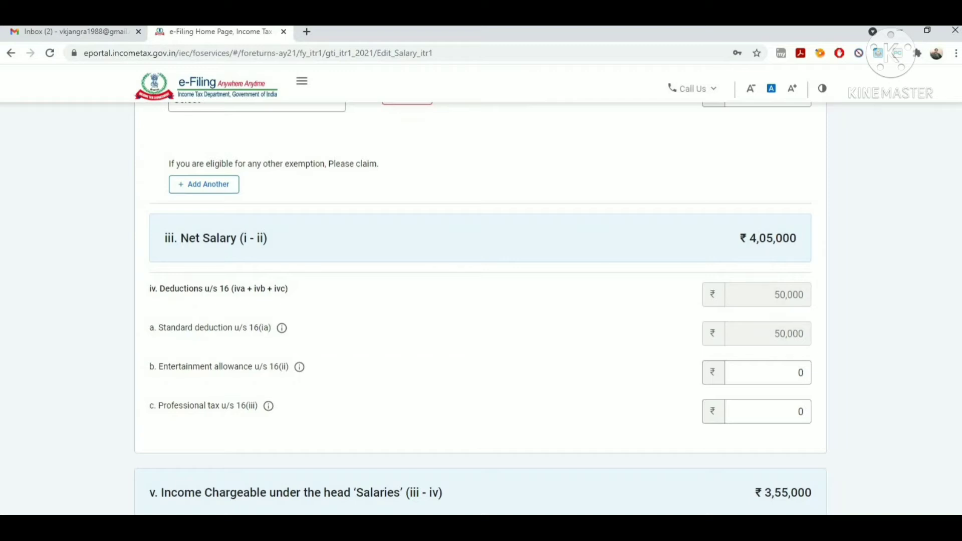
scroll(752, 396, "down", 2)
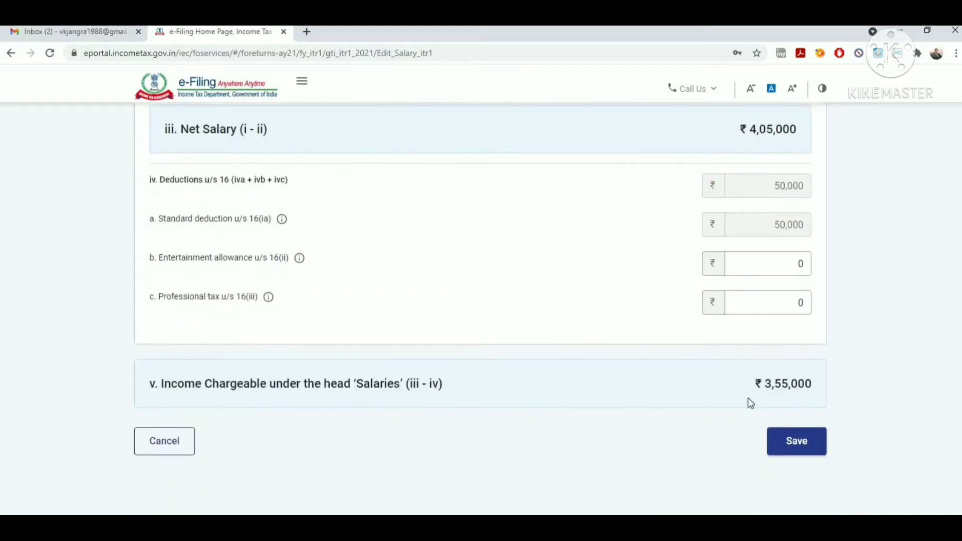
left_click(801, 443)
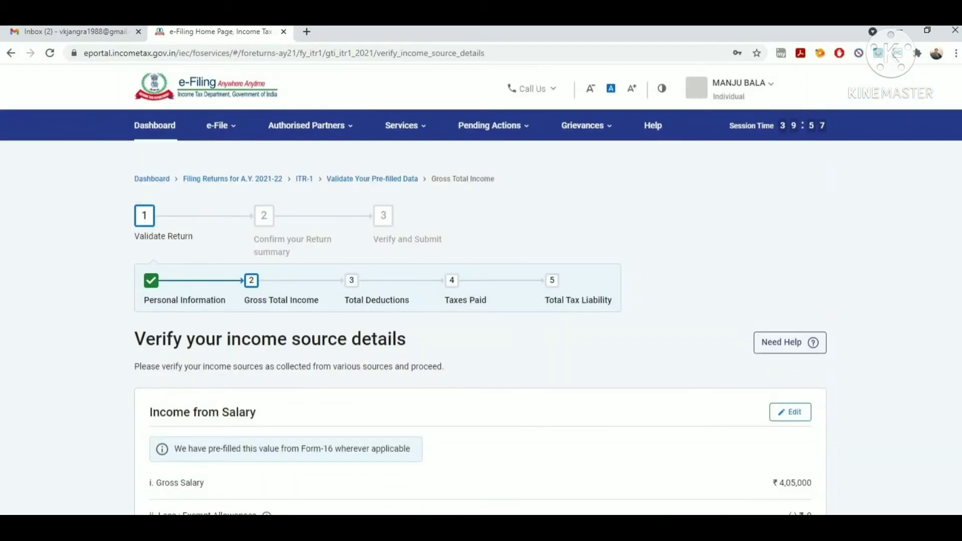
- Review the salary income summary and the House Property, other sources, Gross Total Income and Exempt Income sections
scroll(958, 270, "down", 2)
scroll(481, 301, "down", 5)
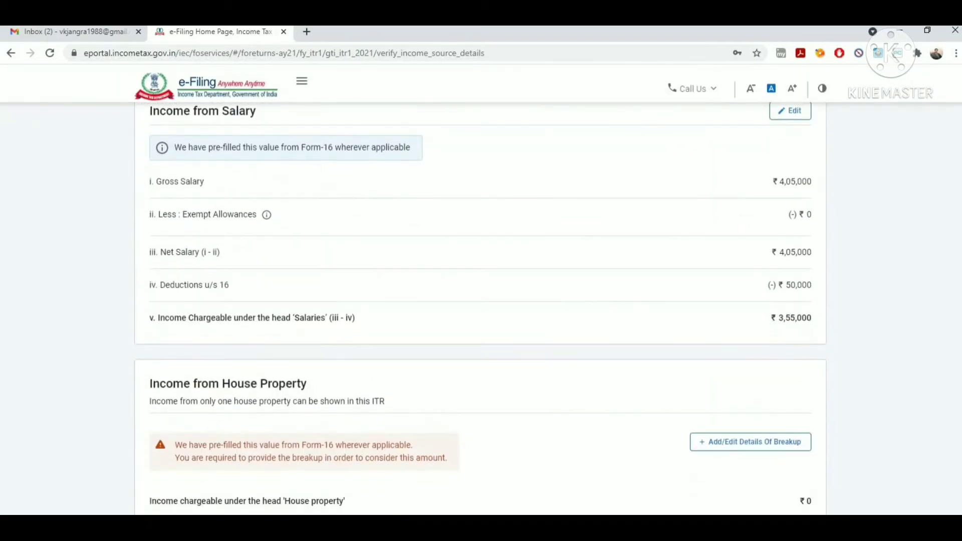
scroll(659, 243, "down", 3)
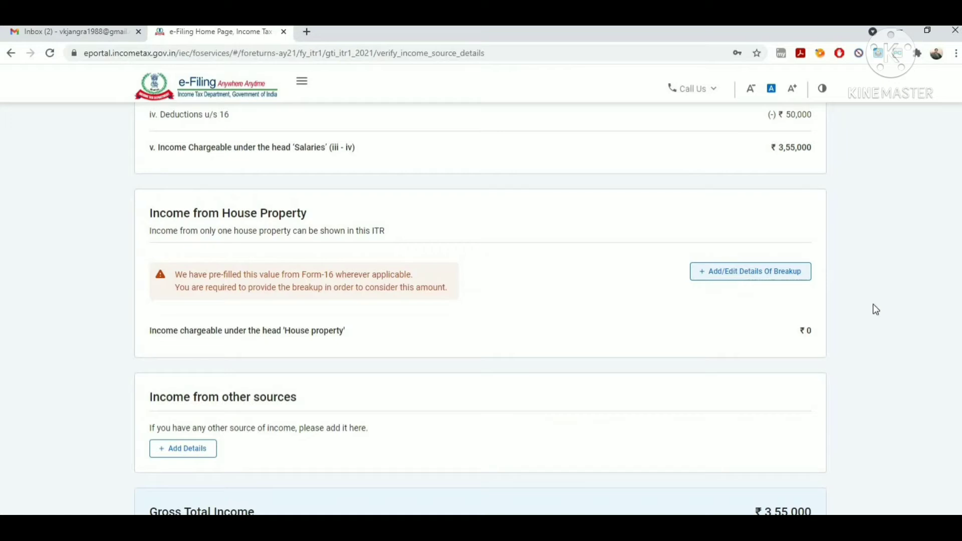
scroll(480, 308, "down", 3)
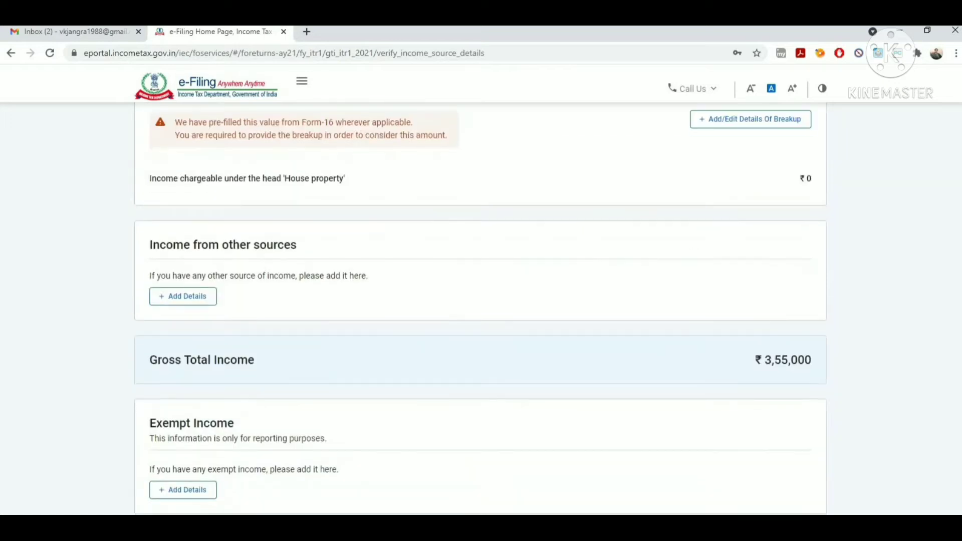
scroll(773, 204, "up", 2)
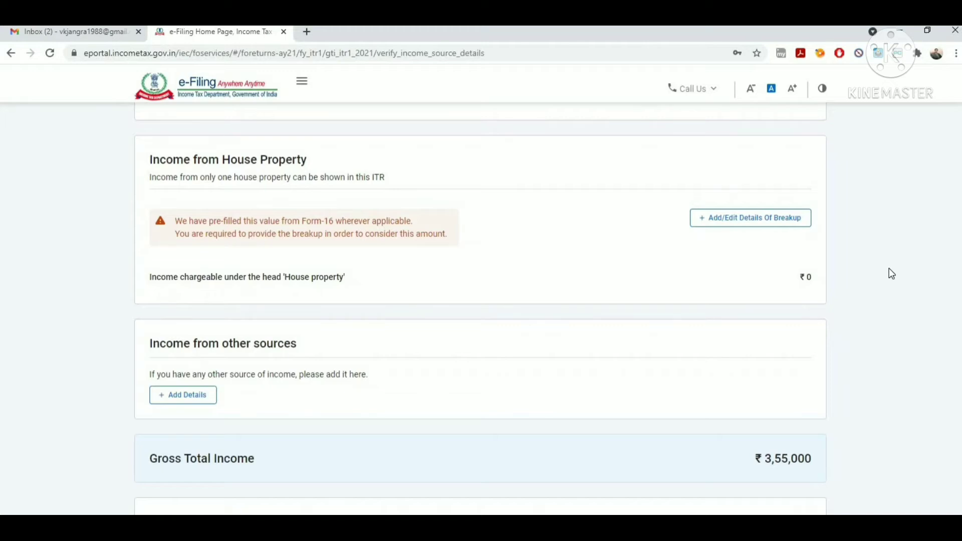
scroll(480, 307, "down", 1)
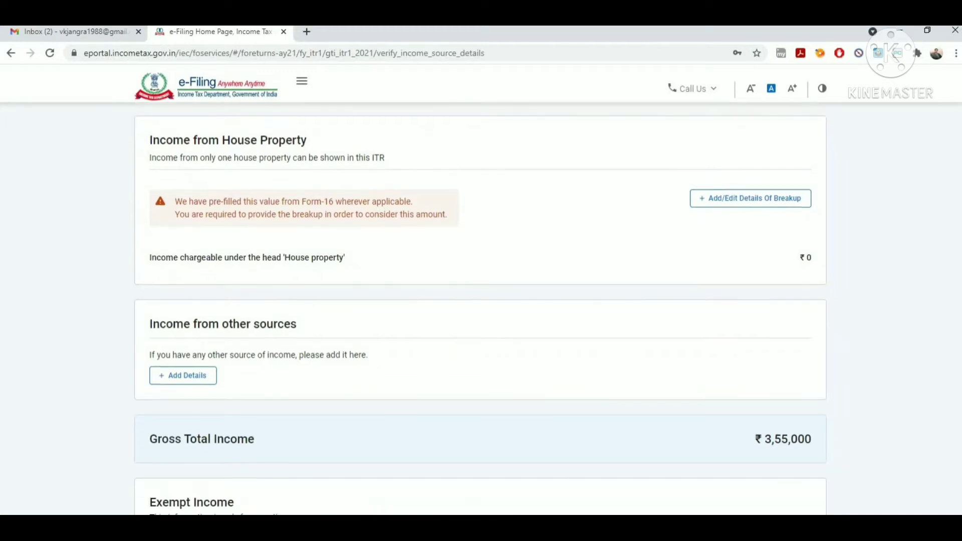
scroll(645, 208, "down", 1)
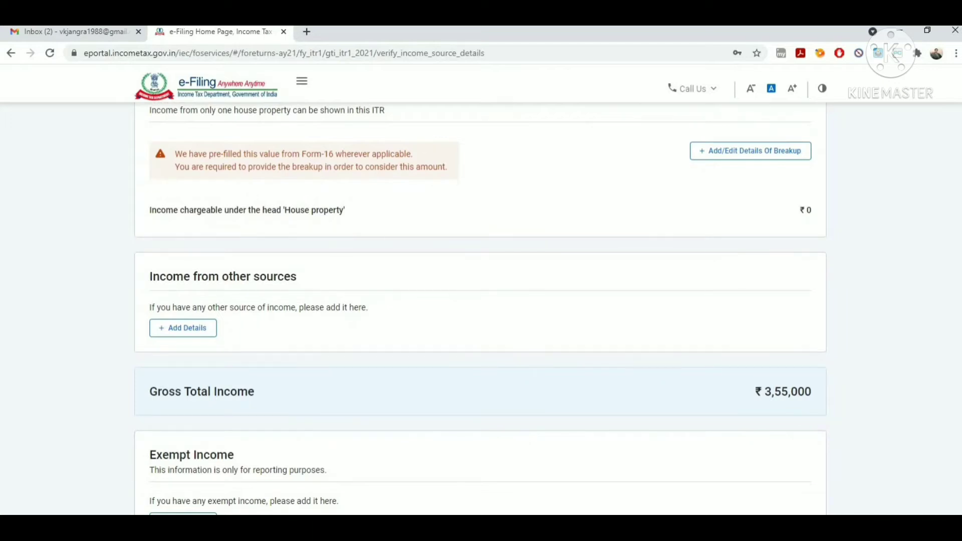
- Add income from other sources and declare savings bank account interest income of 780
scroll(480, 308, "up", 2)
scroll(356, 281, "down", 4)
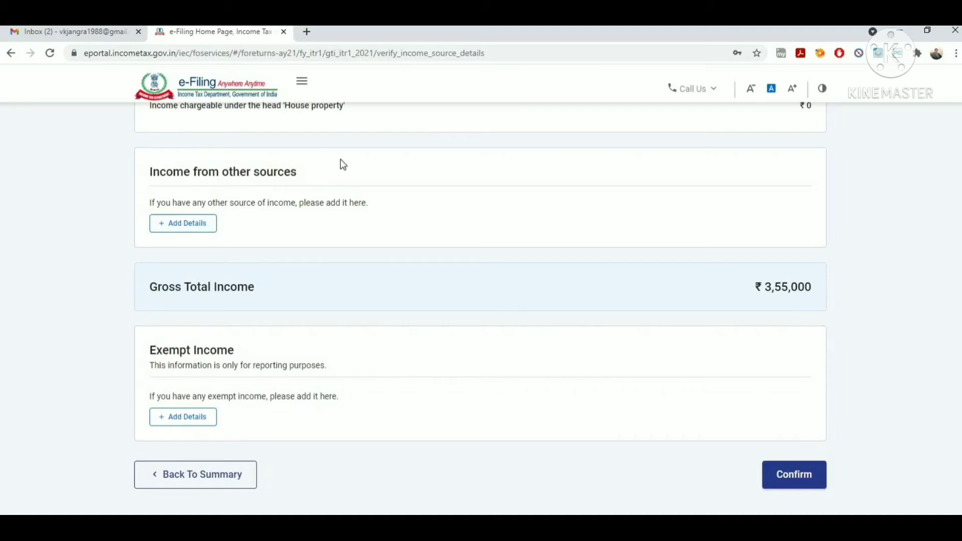
left_click(195, 230)
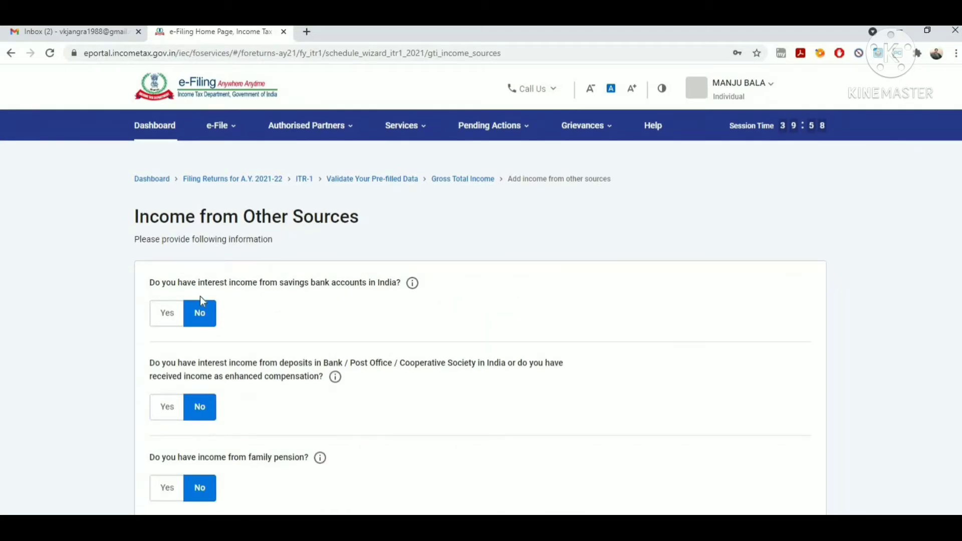
left_click(168, 316)
left_click(193, 351)
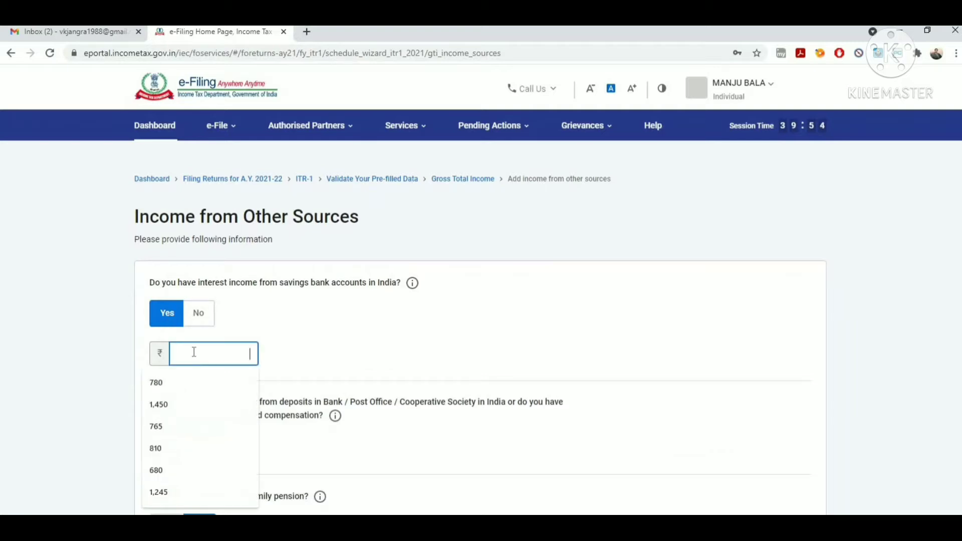
type("78")
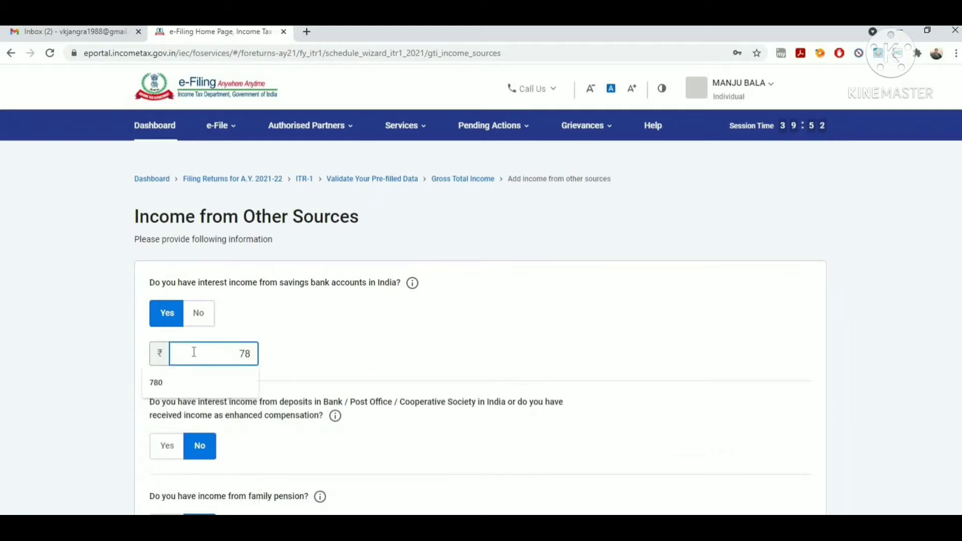
type("0")
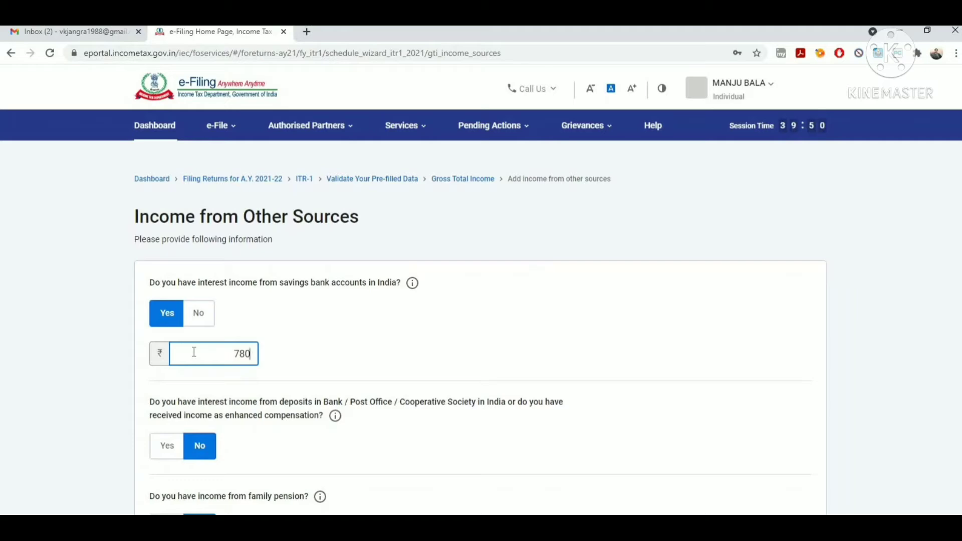
left_click(421, 376)
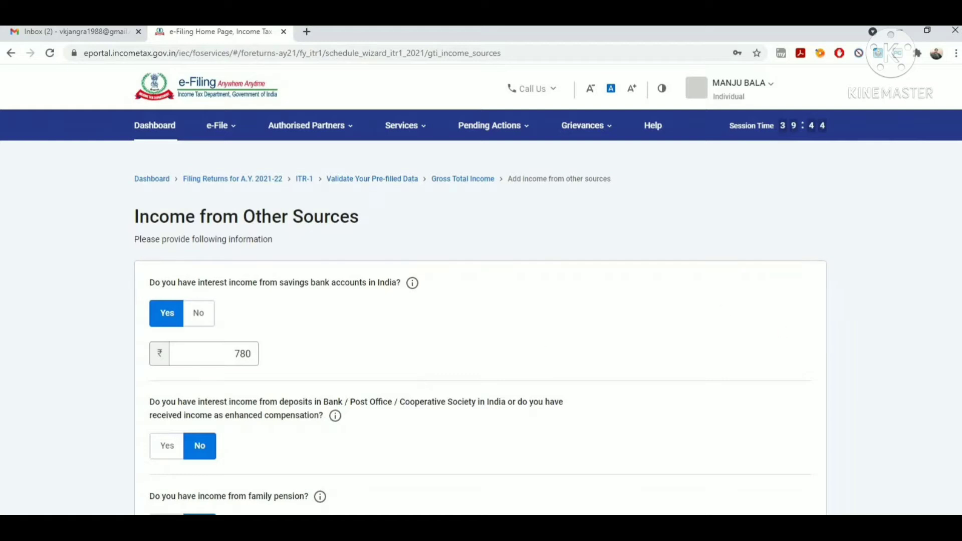
scroll(481, 308, "down", 3)
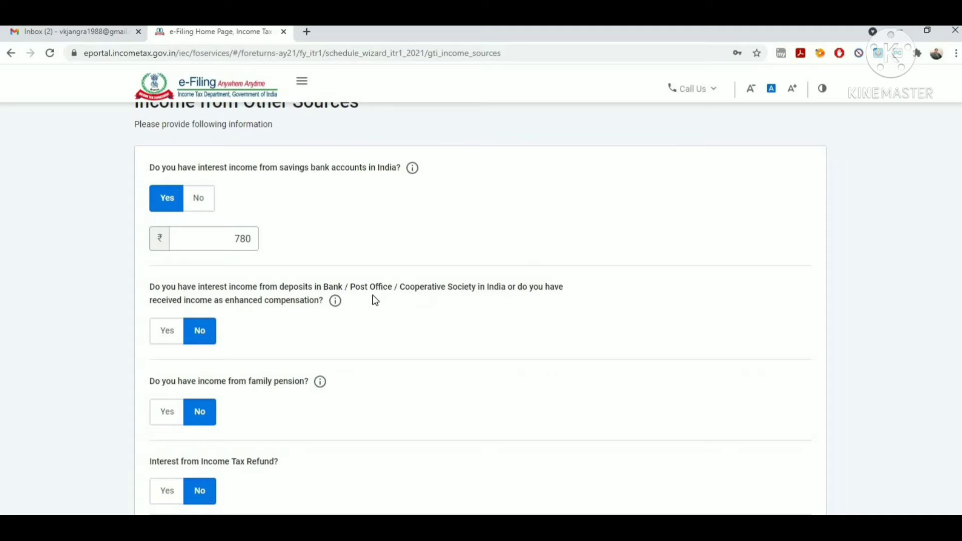
left_click(170, 331)
left_click(219, 365)
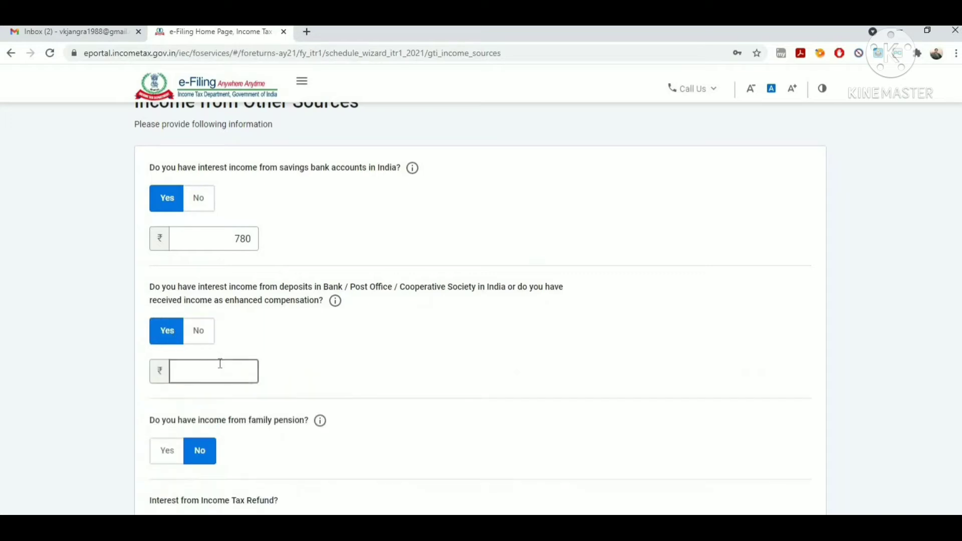
left_click(203, 339)
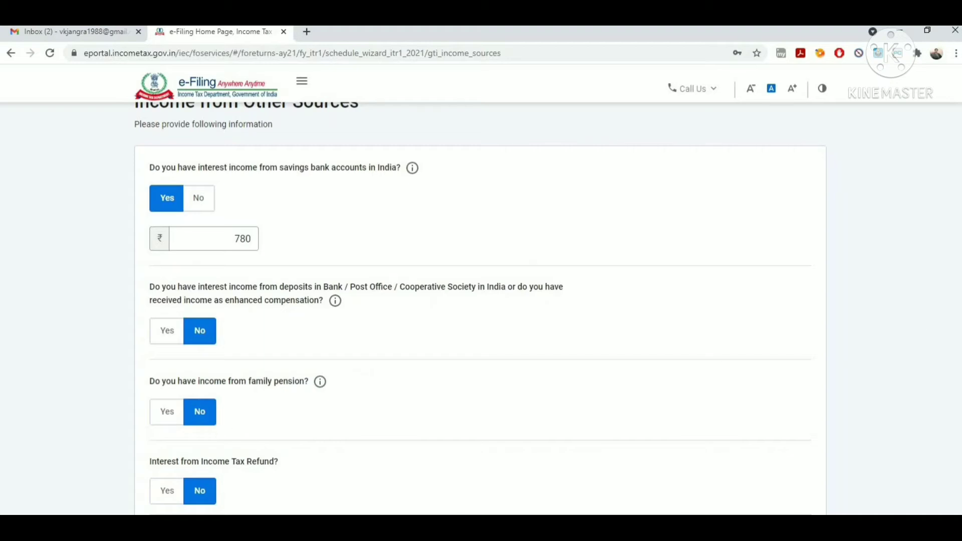
scroll(464, 426, "down", 3)
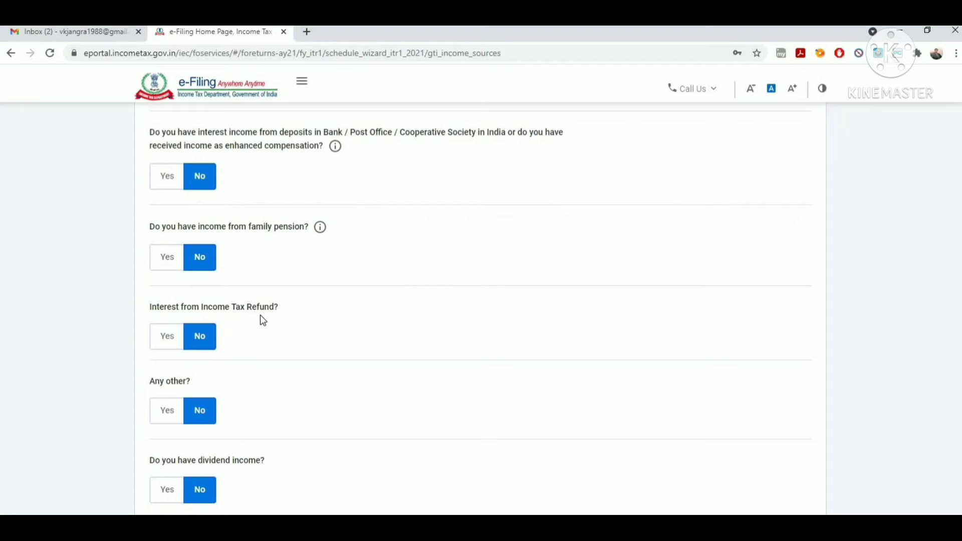
left_click(171, 341)
left_click(193, 381)
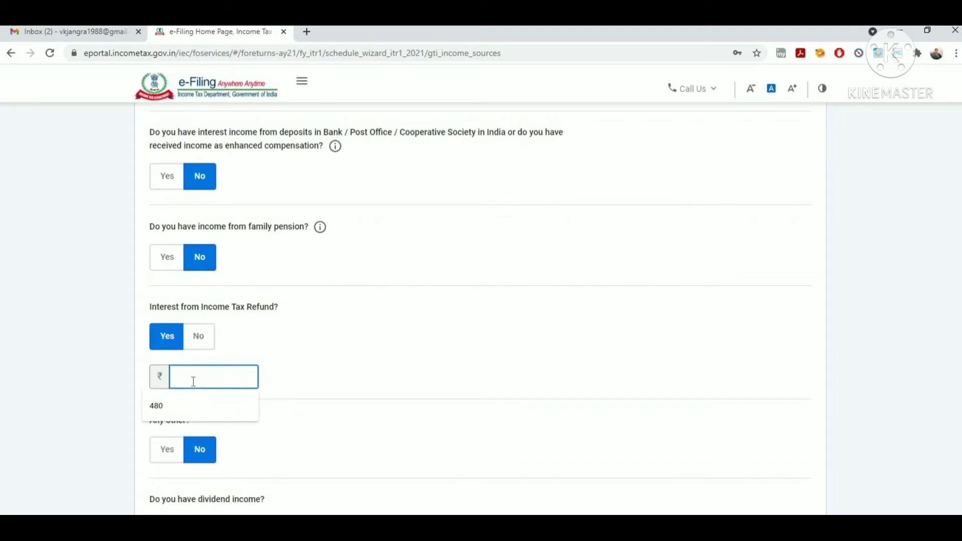
left_click(200, 339)
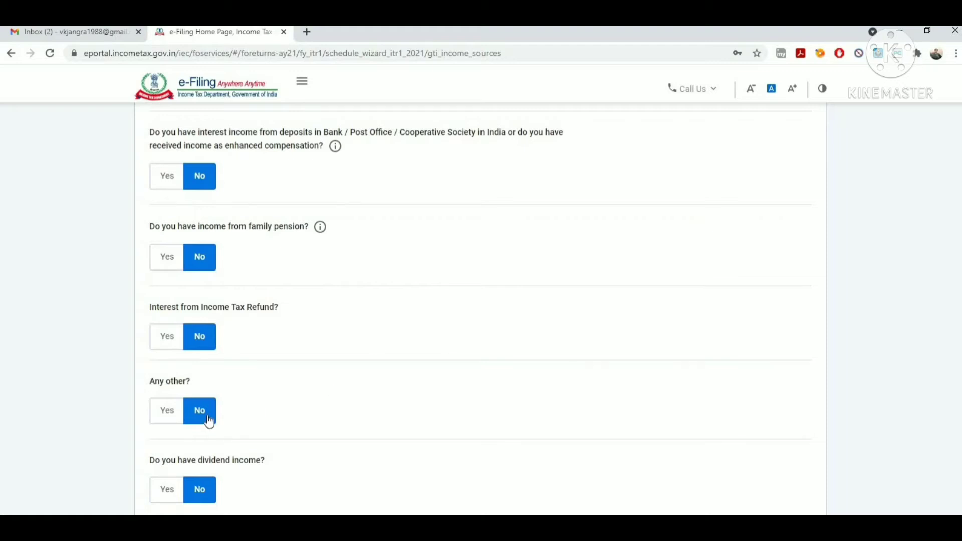
- Answer Yes to any other income and enter an amount of 45600
left_click(173, 415)
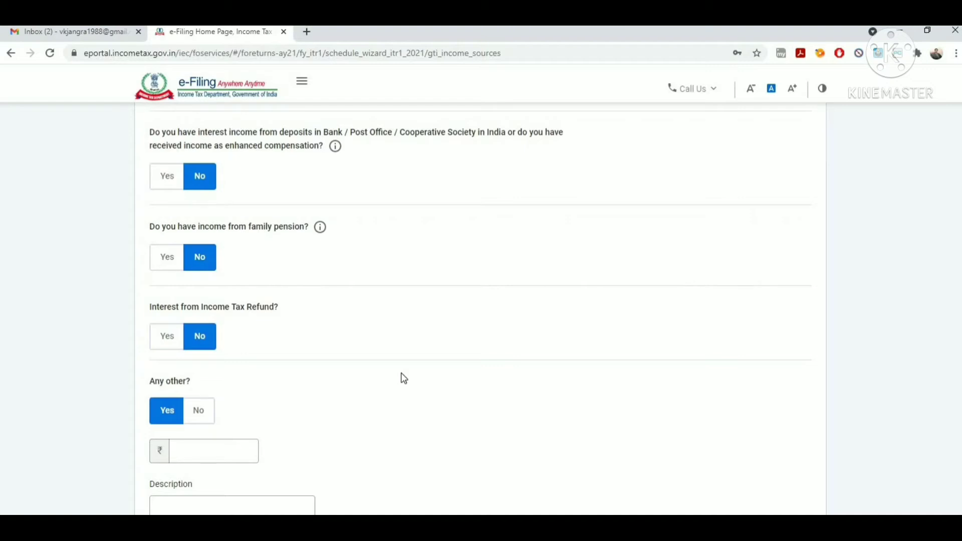
left_click(208, 453)
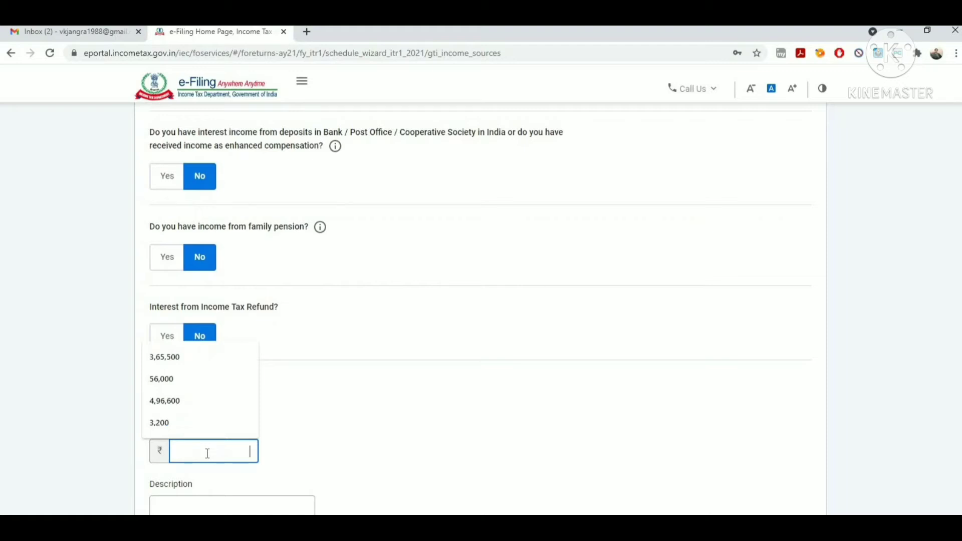
type("4569")
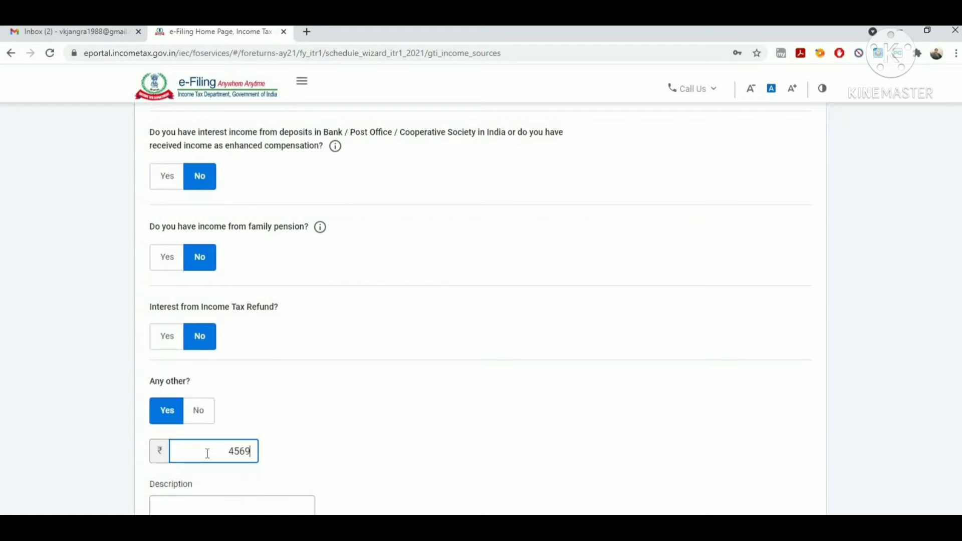
key("BackSpace")
type("00")
- Describe the any other income entry as "Professional Receipts"
left_click(248, 503)
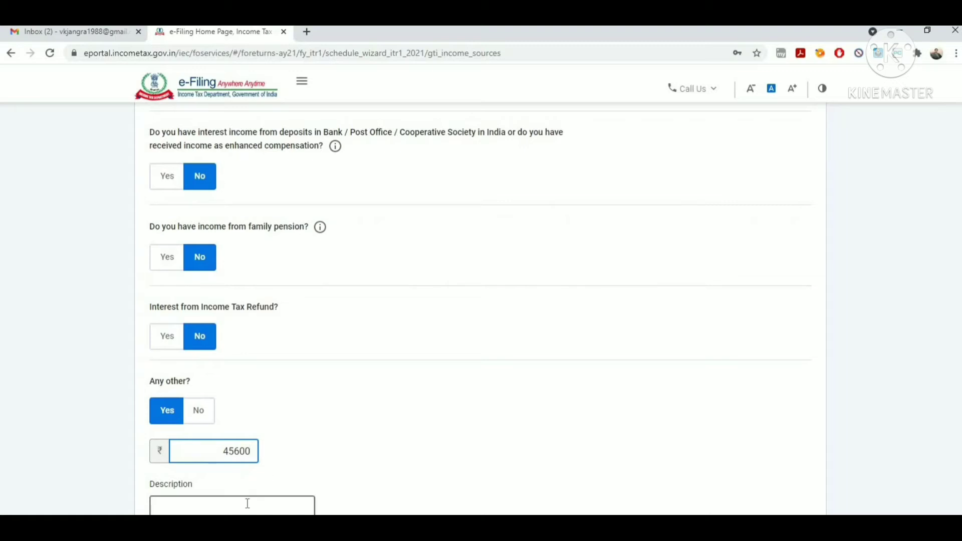
type("pRO")
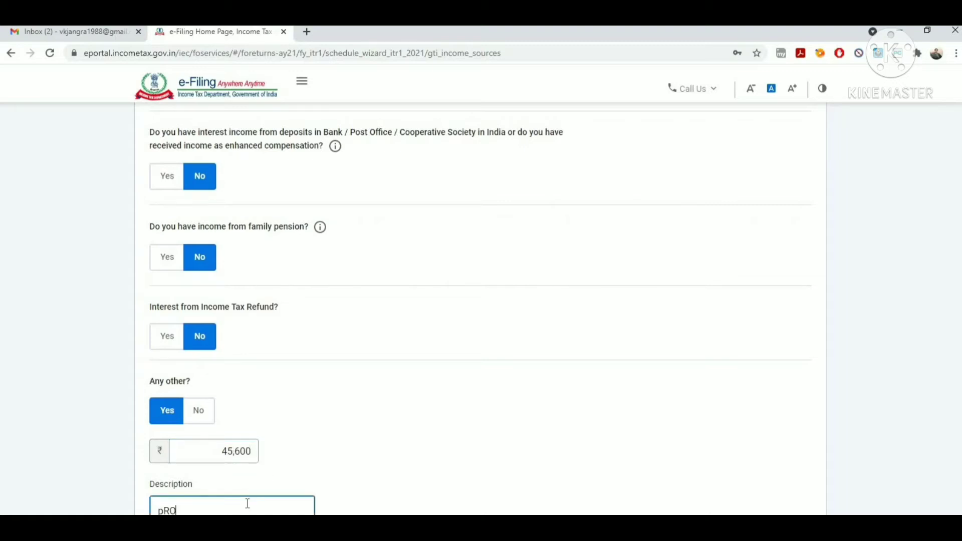
key("BackSpace")
key("BackSpace")
key("BackSpace")
type("Professional re")
key("BackSpace")
key("BackSpace")
type("Recei")
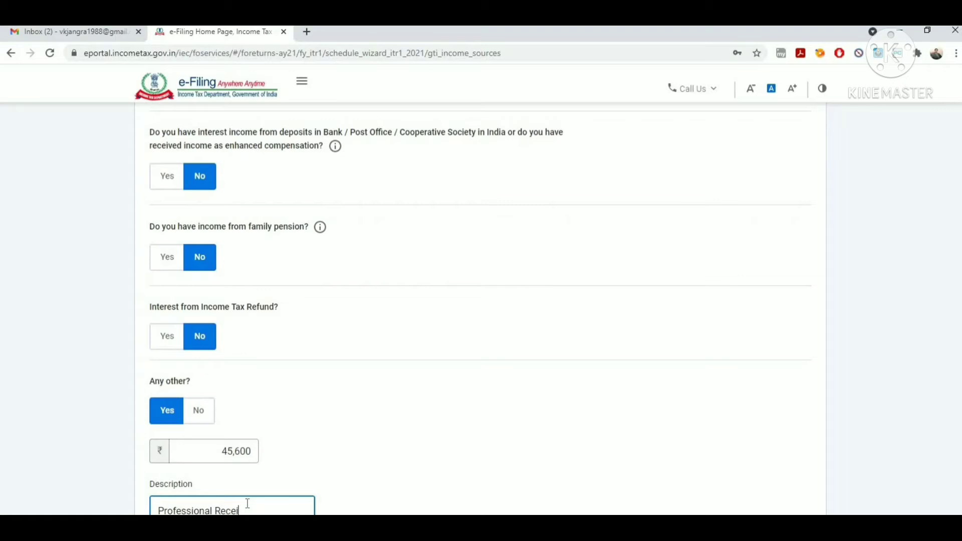
type("pts")
- Keep the dividend income answer at No after viewing its quarterly break-up, and submit the Income from Other Sources answers
scroll(247, 504, "down", 5)
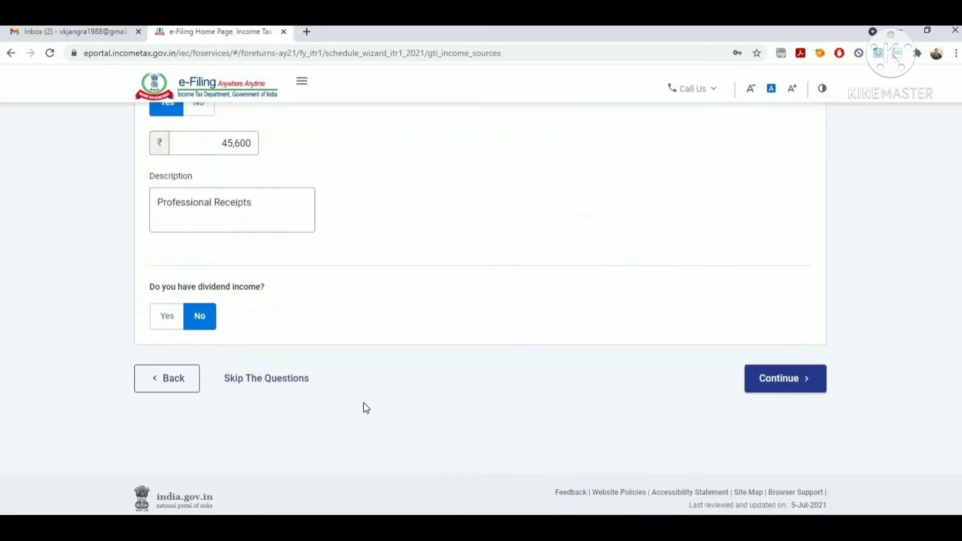
left_click(164, 320)
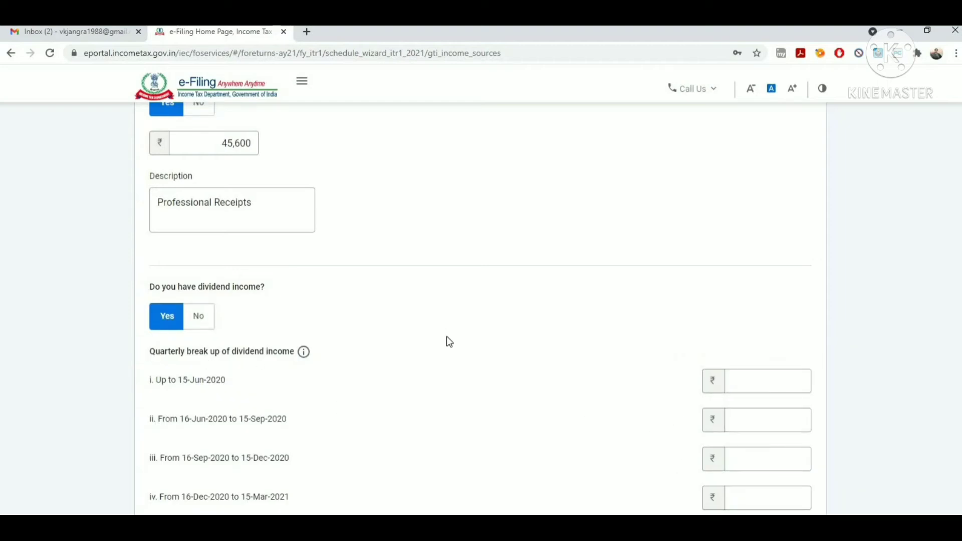
left_click(201, 320)
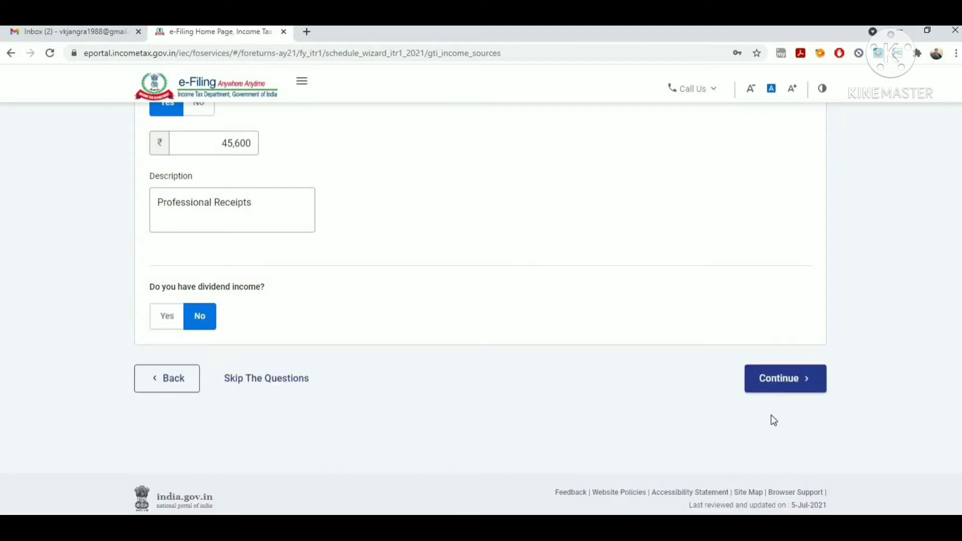
left_click(799, 392)
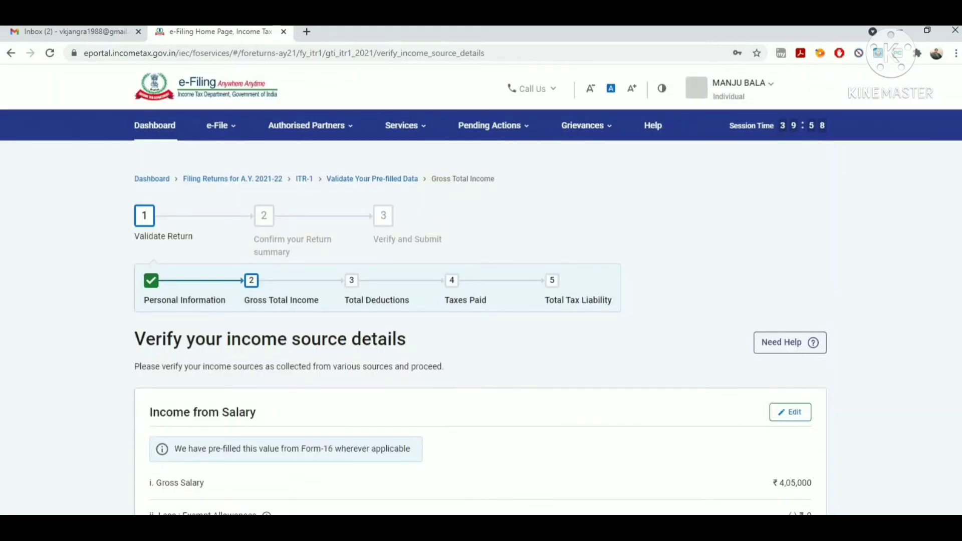
- Review the salary, house property and other sources figures, and confirm the Gross Total Income section
scroll(481, 301, "down", 9)
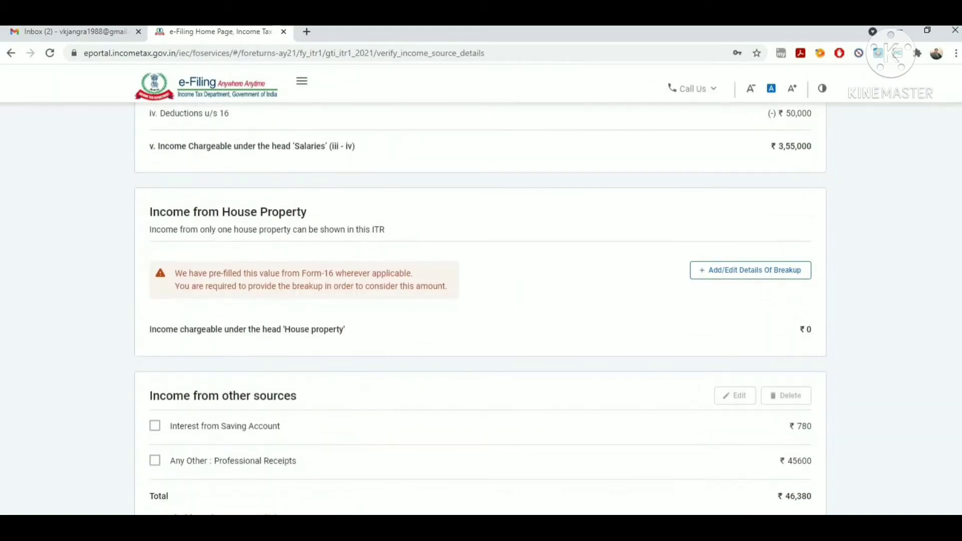
scroll(801, 301, "down", 3)
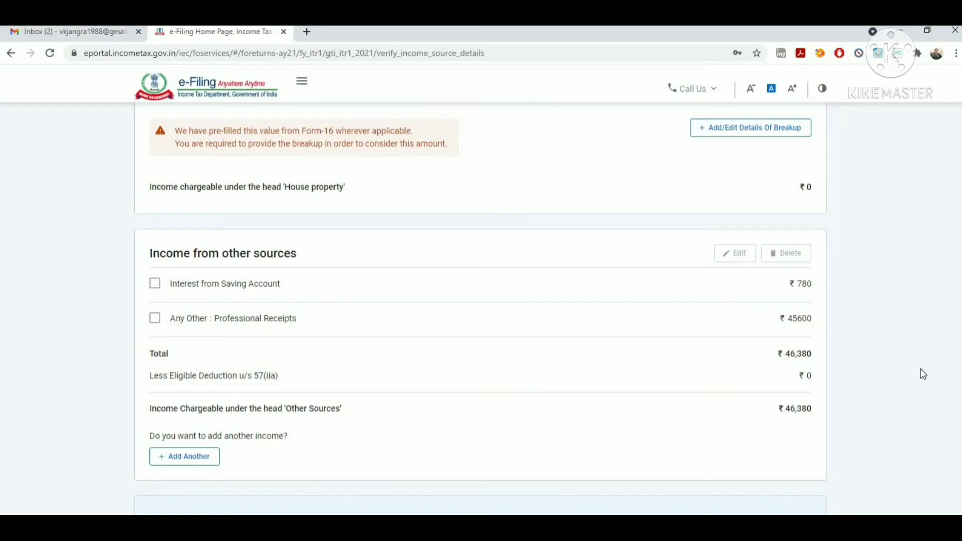
scroll(480, 310, "down", 3)
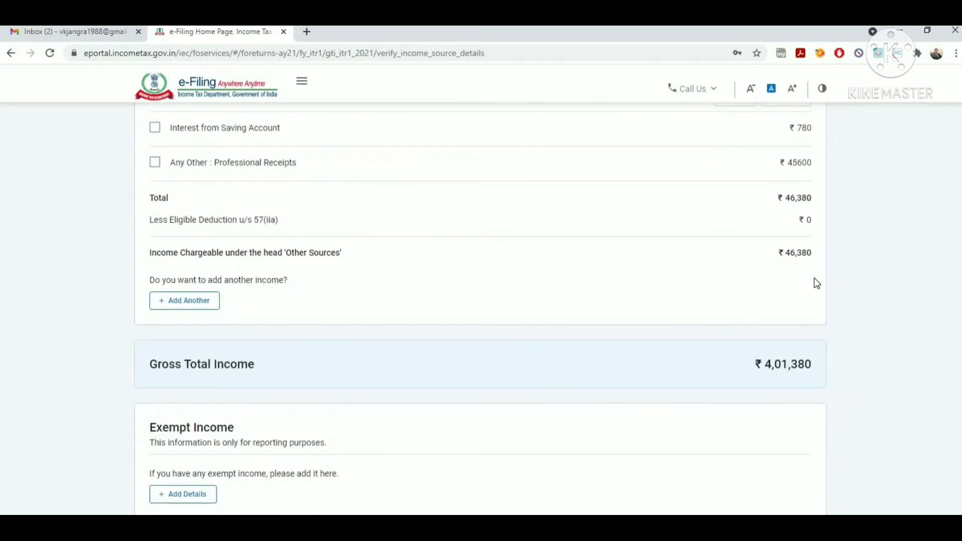
scroll(480, 310, "up", 8)
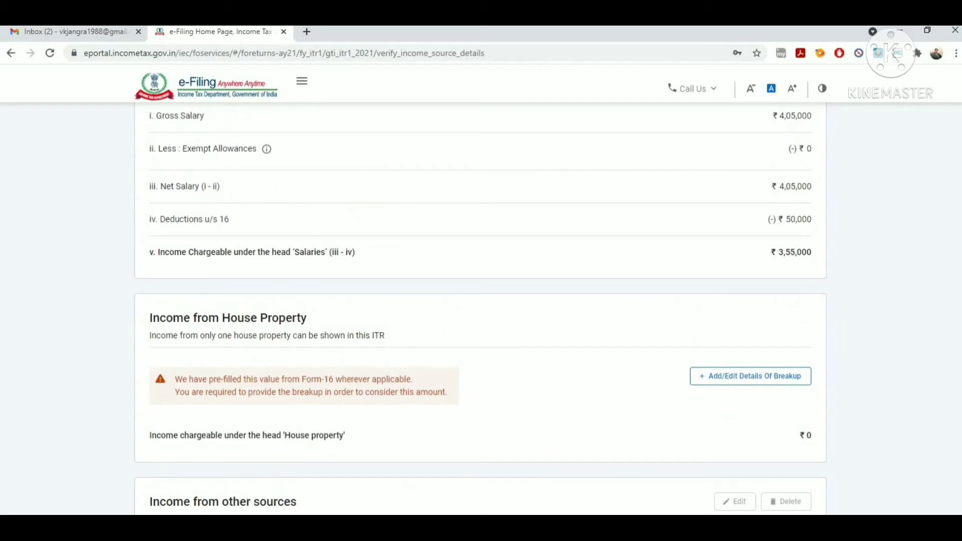
scroll(910, 391, "down", 8)
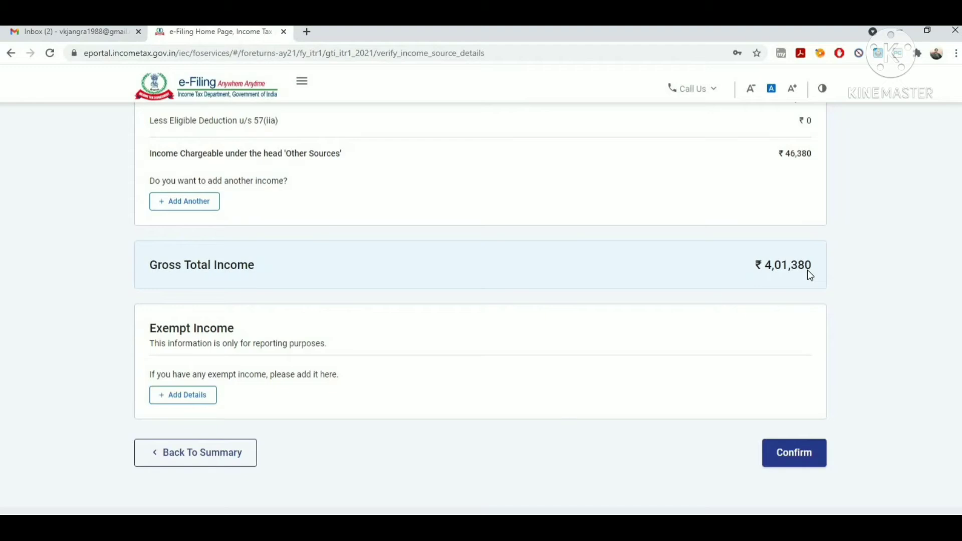
left_click(794, 454)
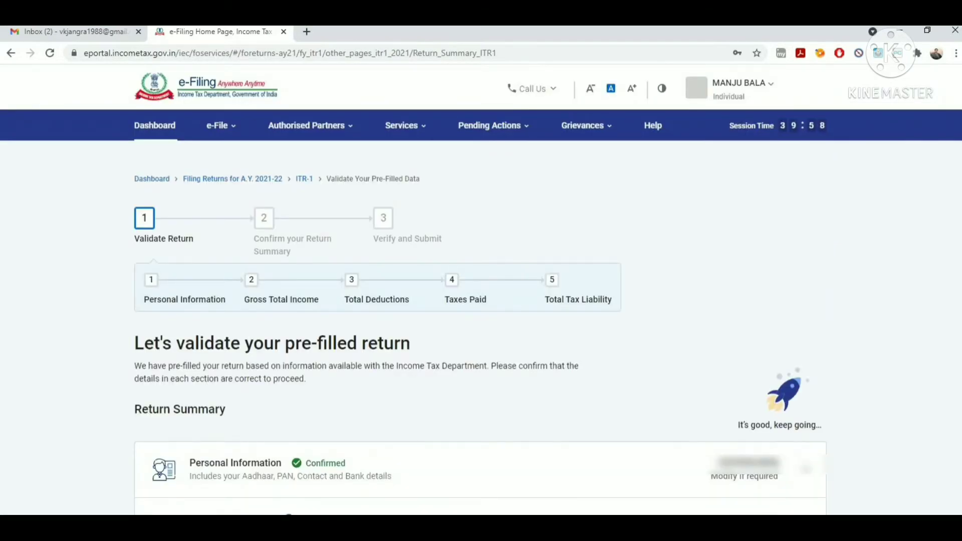
- Open the Total Deductions section from the return summary and look over its eligibility questions
scroll(519, 462, "down", 5)
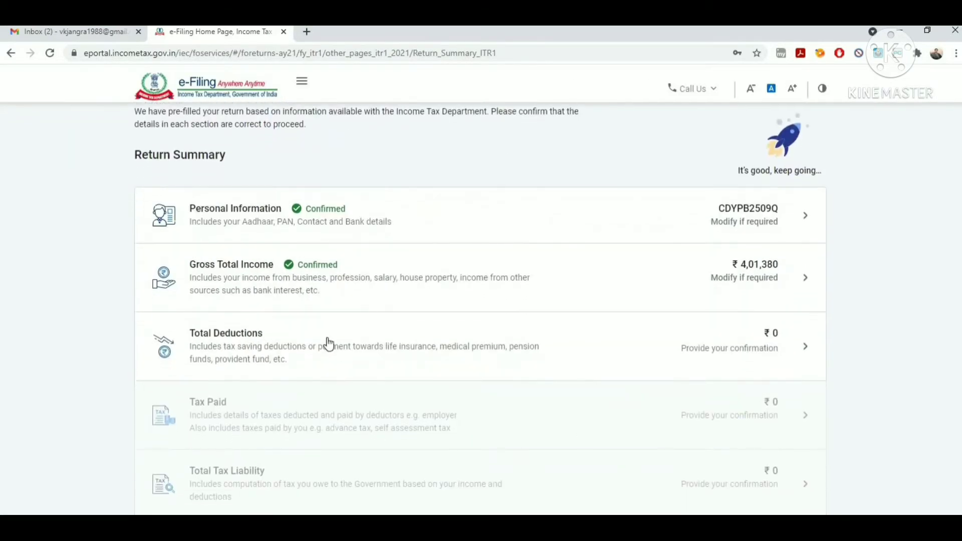
left_click(299, 342)
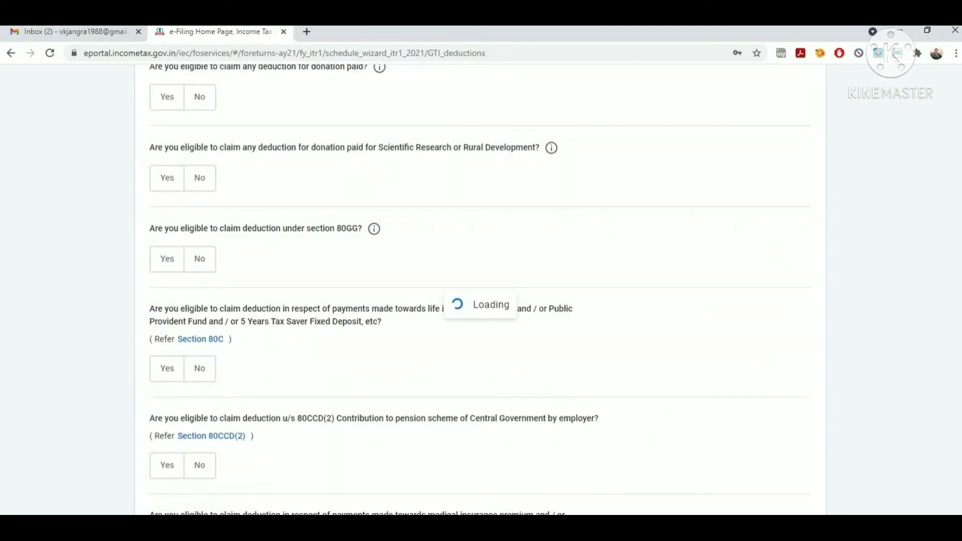
scroll(957, 351, "down", 7)
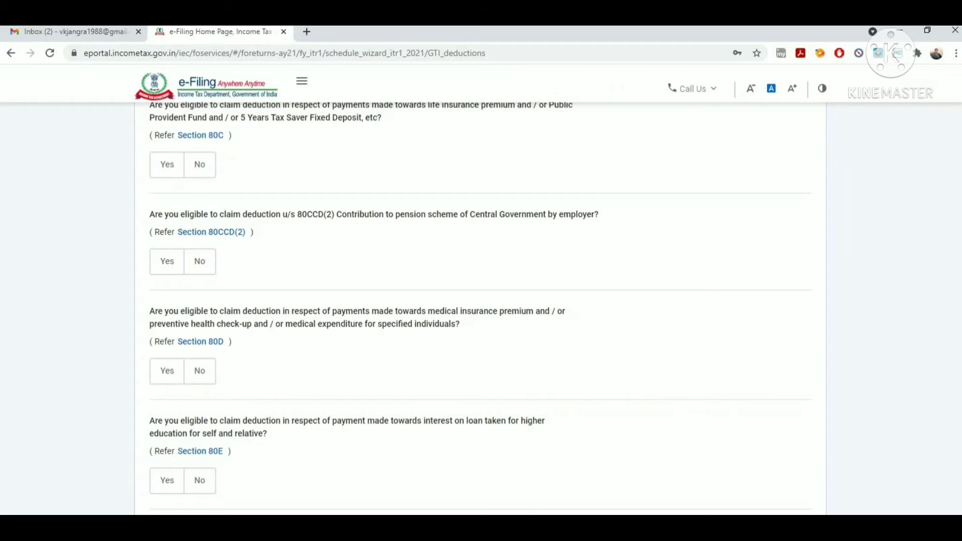
scroll(956, 251, "up", 10)
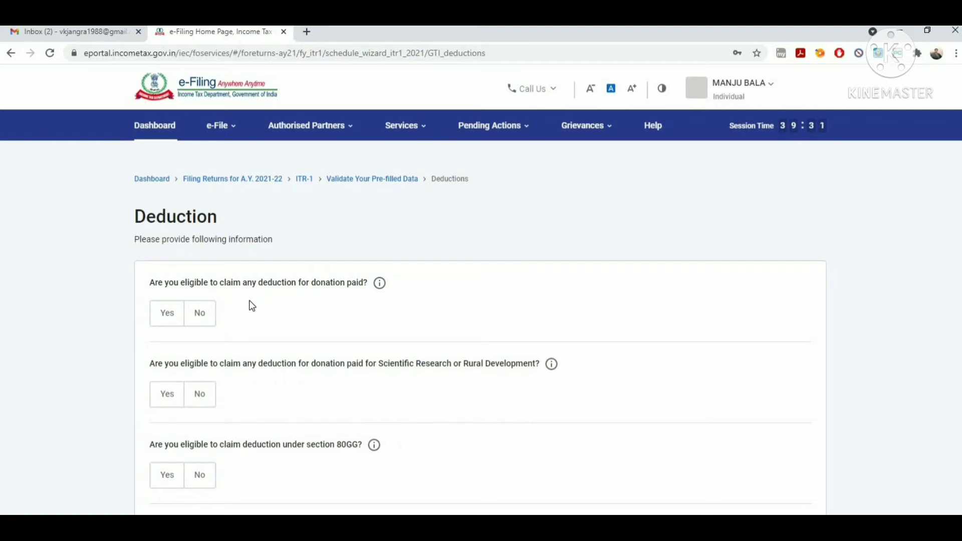
- Answer No to the deductions for donation paid, for Scientific Research or Rural Development donations, and under section 80GG
left_click(170, 315)
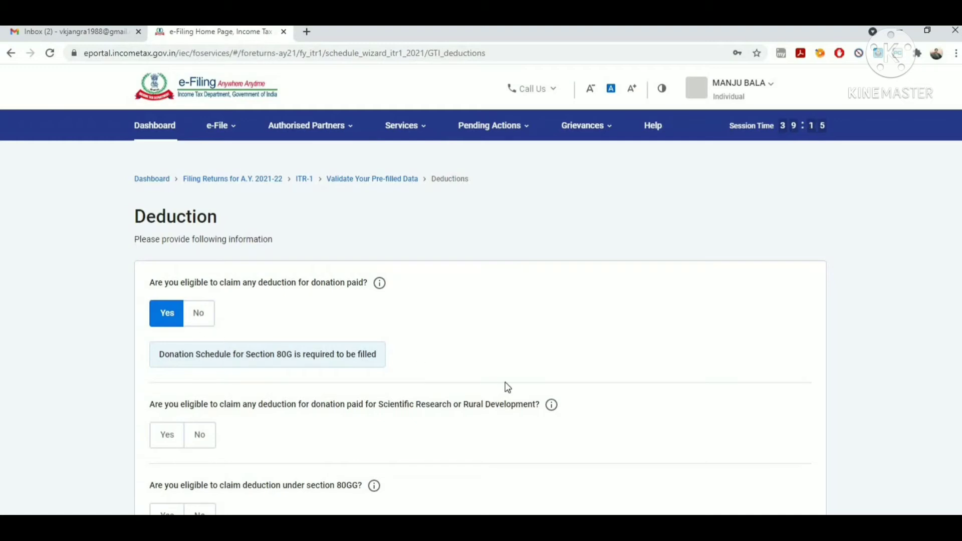
left_click(209, 316)
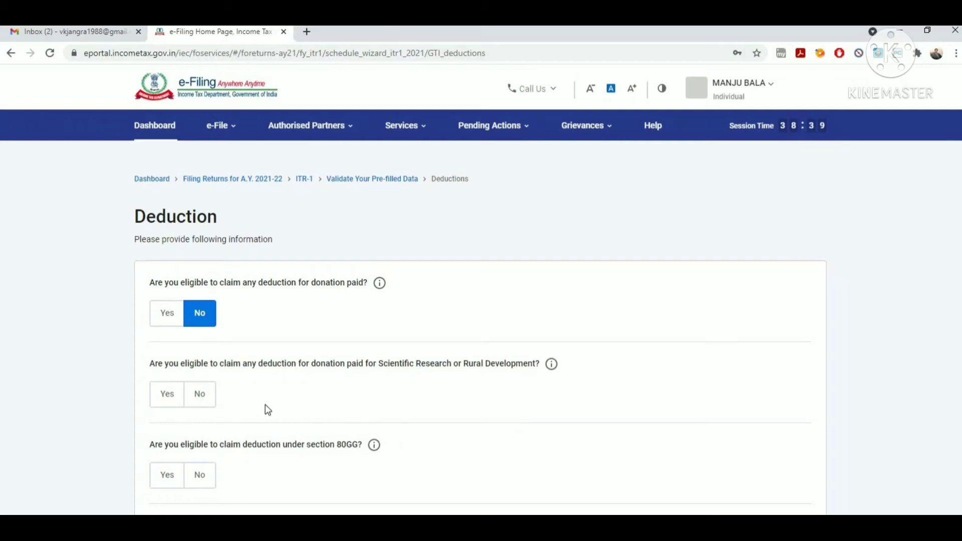
left_click(199, 401)
mouse_move(377, 450)
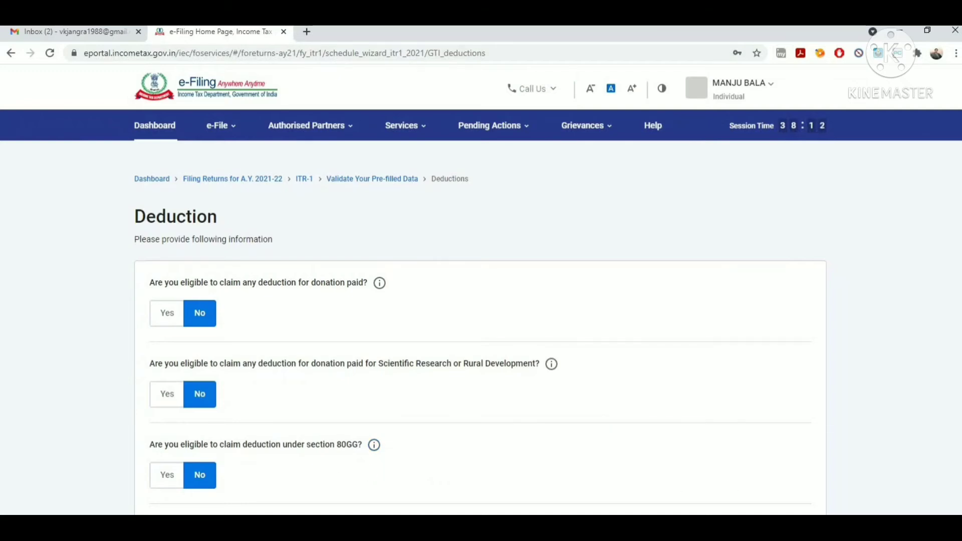
- Answer Yes to the Section 80C deduction for life insurance, Public Provident Fund and similar payments, and claim 34,500
scroll(480, 332, "down", 5)
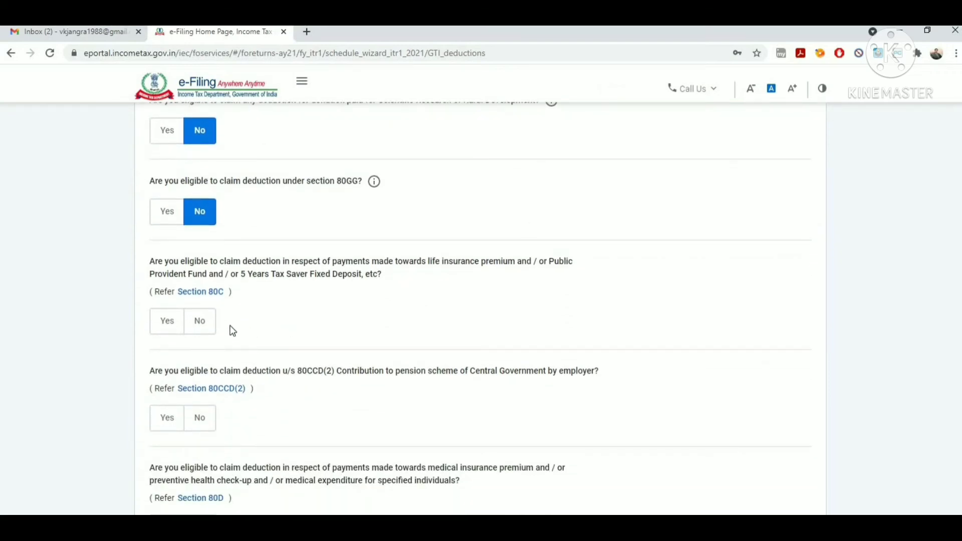
left_click(168, 323)
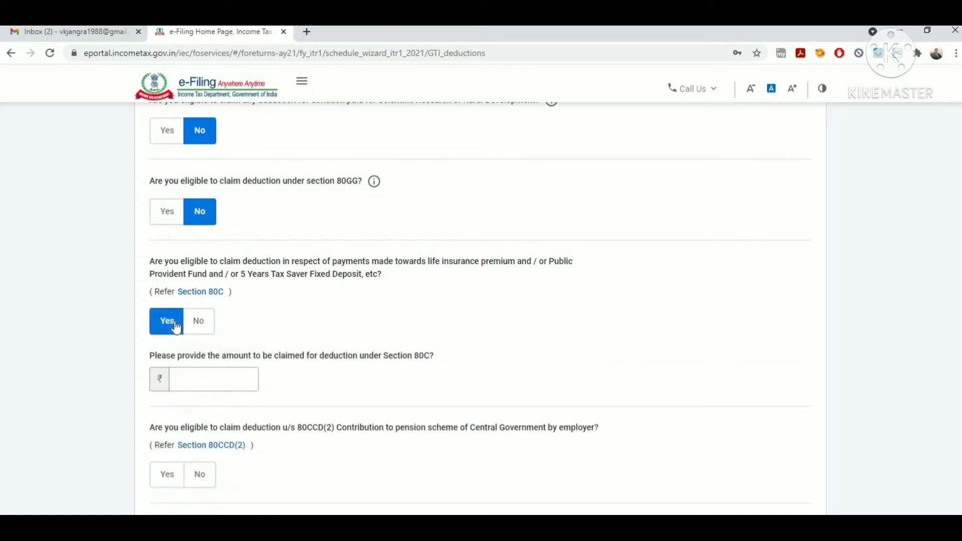
left_click(246, 375)
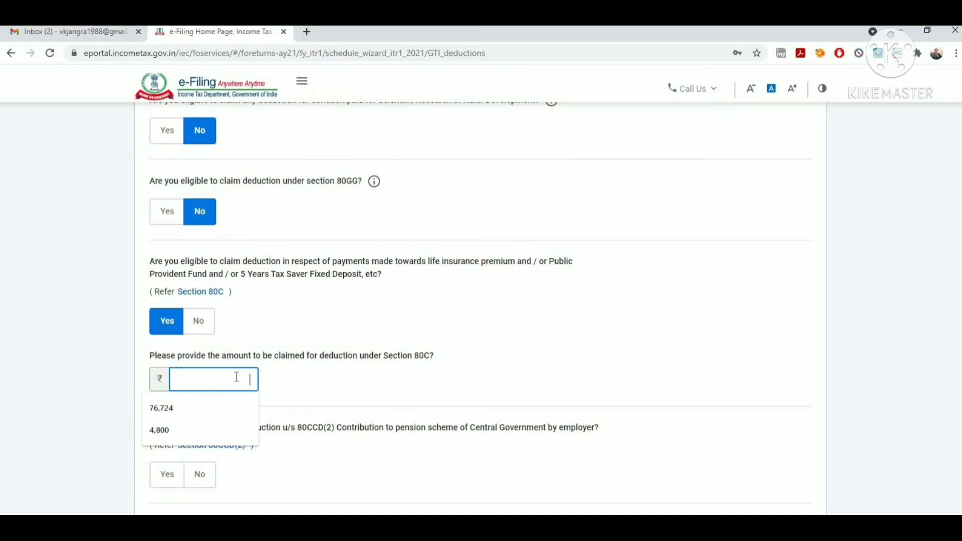
type("34500")
left_click(399, 414)
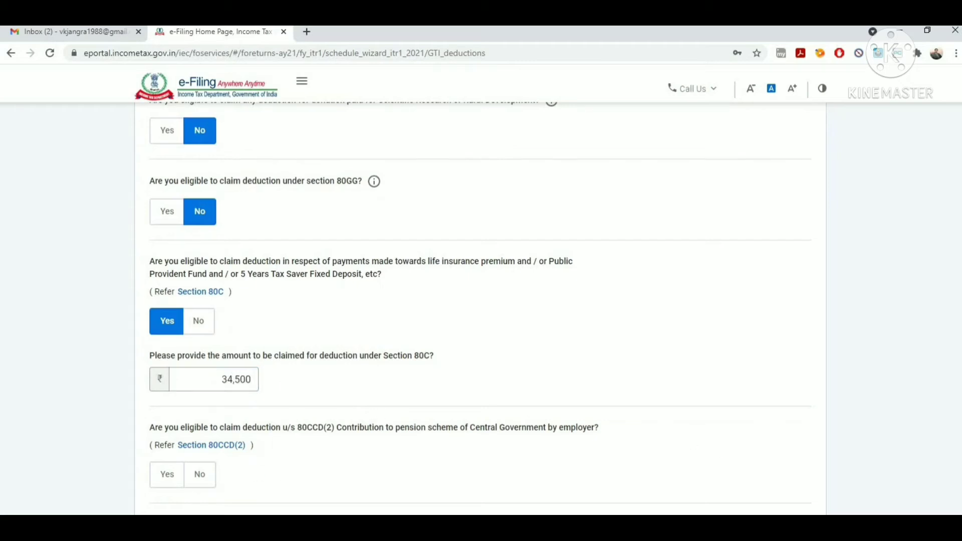
- Answer No to the 80CCD(2) employer pension contribution deduction after looking at the amount field its Yes option offers
scroll(480, 308, "down", 8)
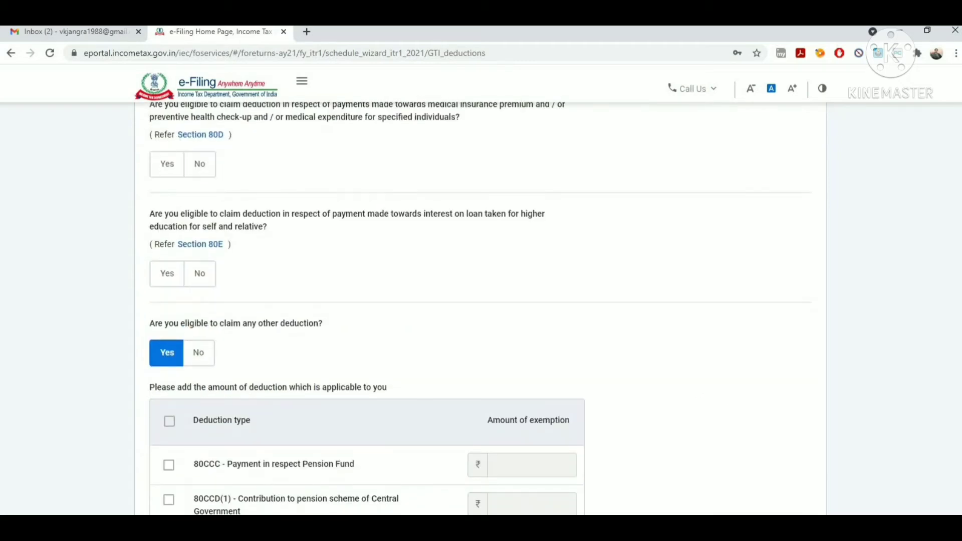
scroll(808, 236, "up", 5)
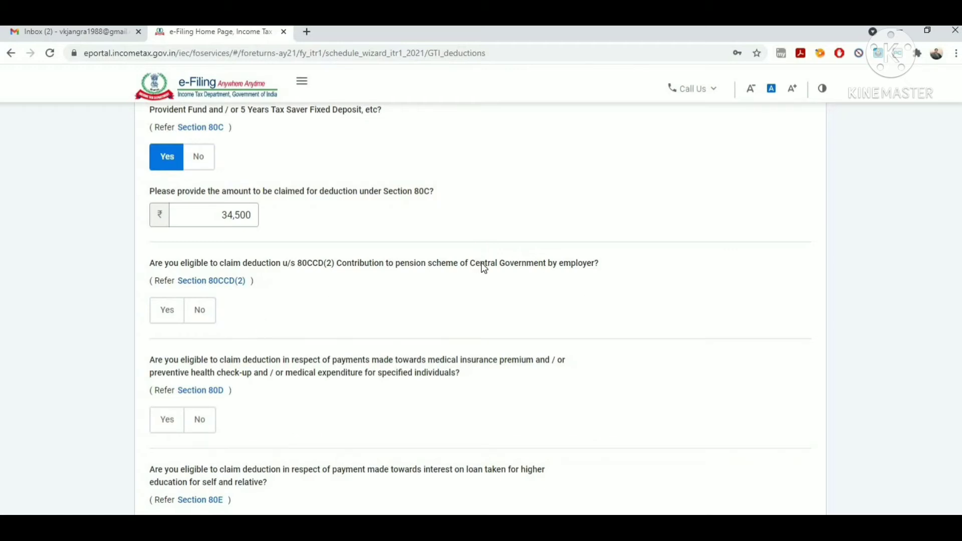
left_click_drag(481, 263, 592, 262)
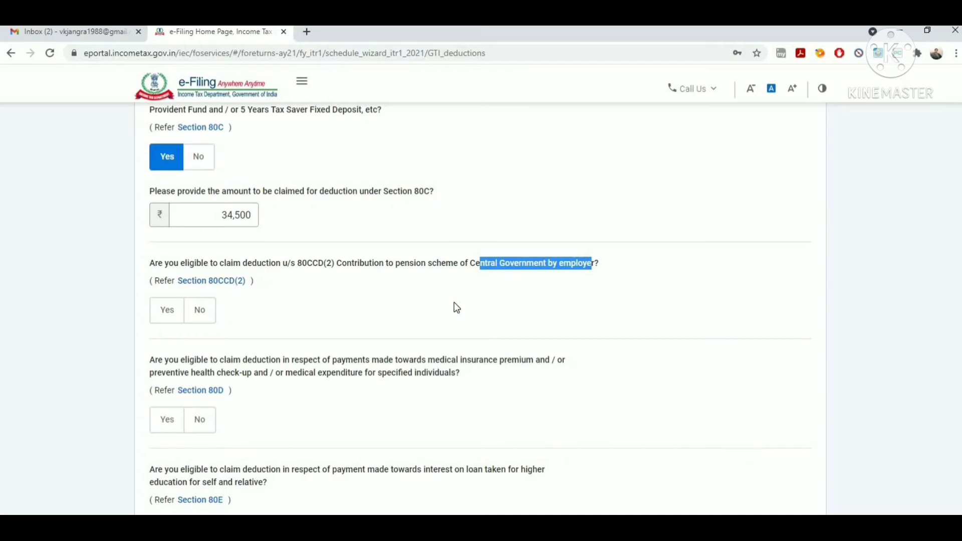
left_click(165, 321)
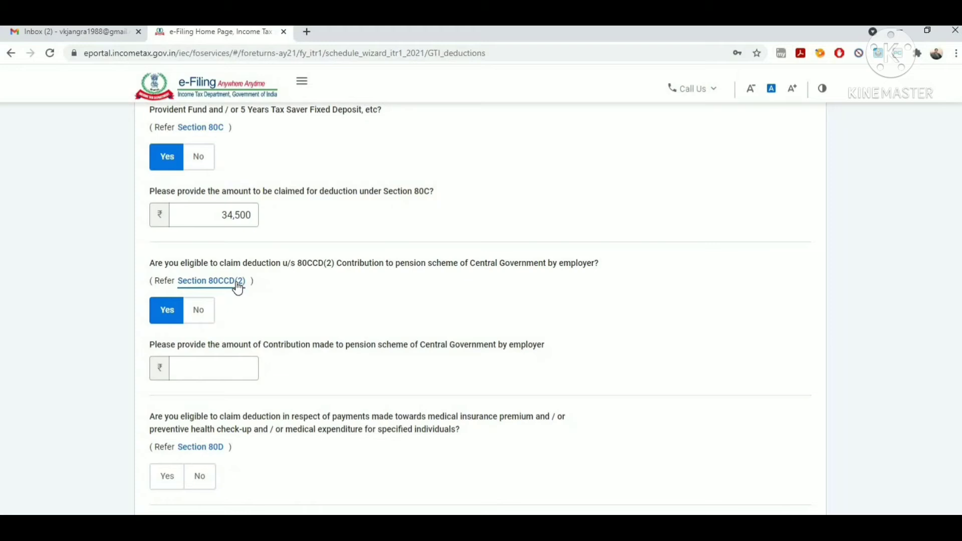
left_click(219, 362)
left_click(208, 319)
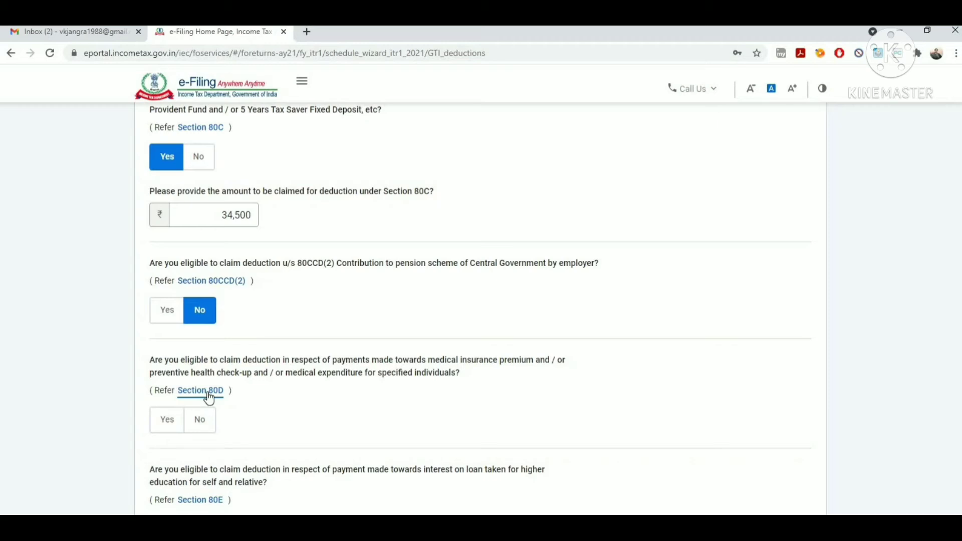
- Answer Yes to the Section 80D medical insurance deduction and No to the Section 80E higher education loan interest deduction
left_click(165, 425)
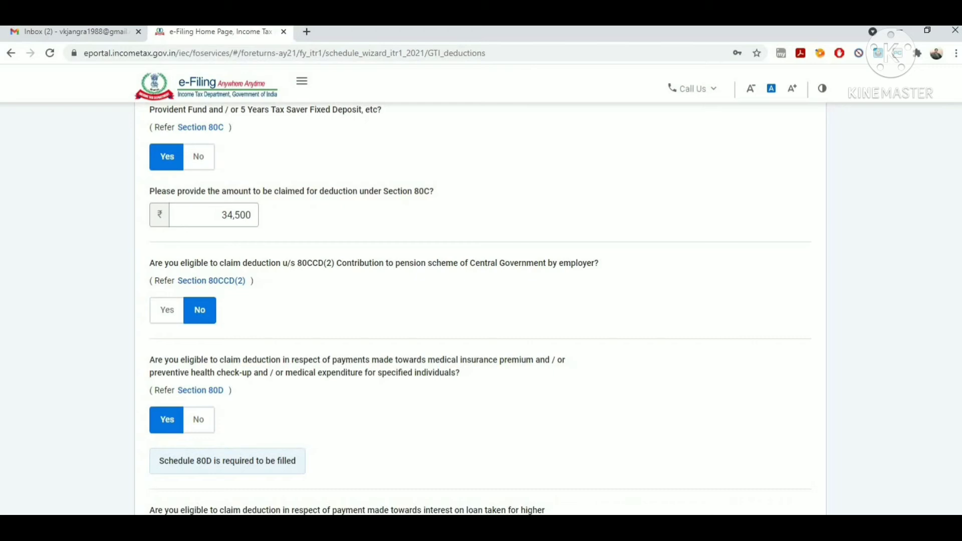
scroll(480, 309, "down", 6)
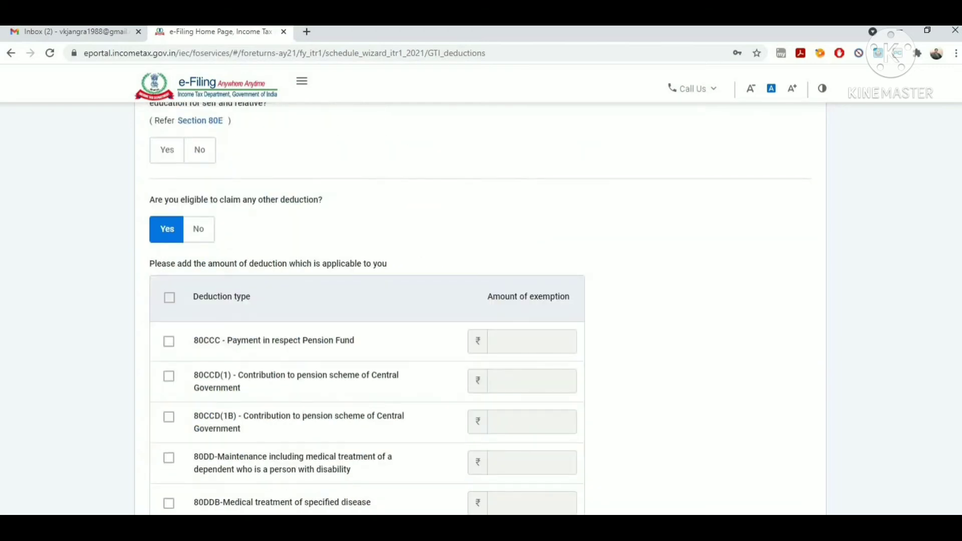
scroll(307, 347, "up", 5)
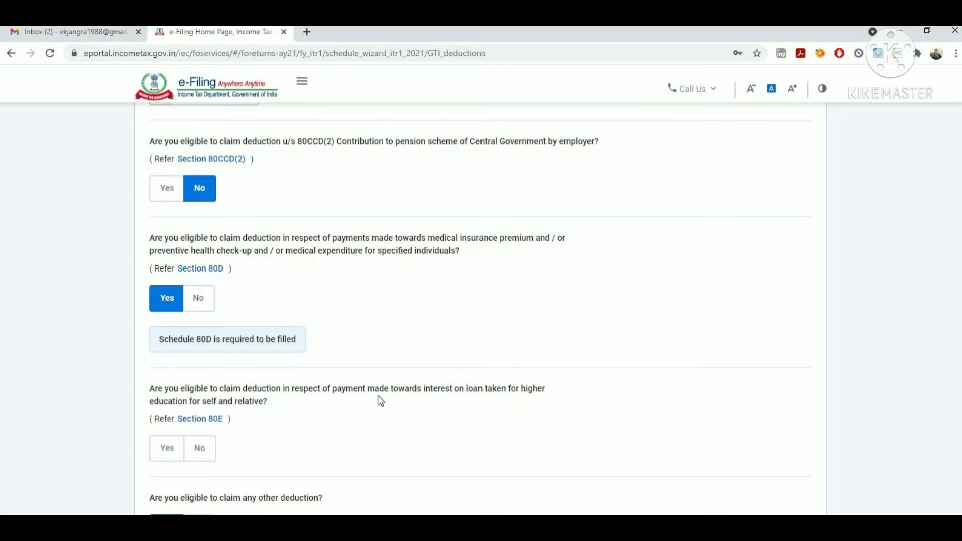
left_click(199, 459)
scroll(481, 311, "down", 8)
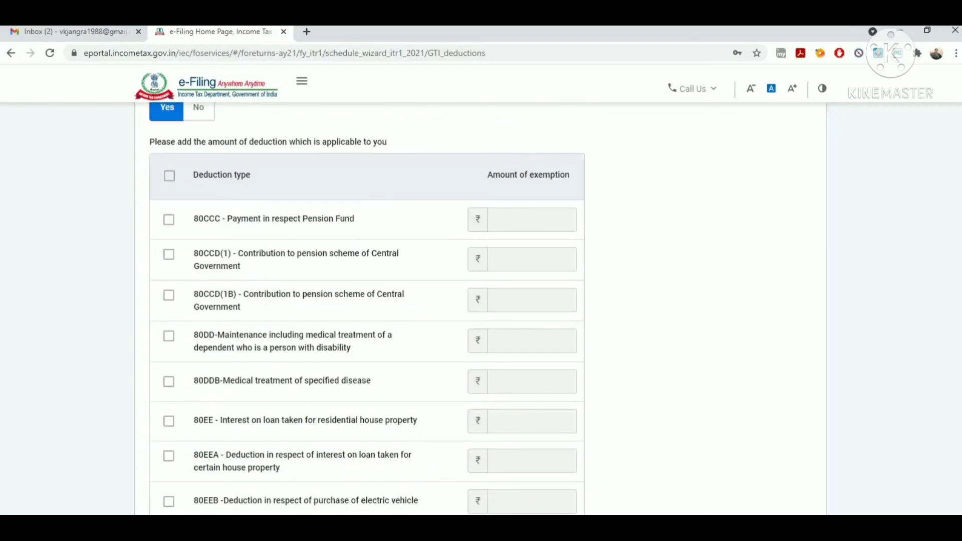
scroll(481, 310, "up", 7)
scroll(481, 311, "down", 5)
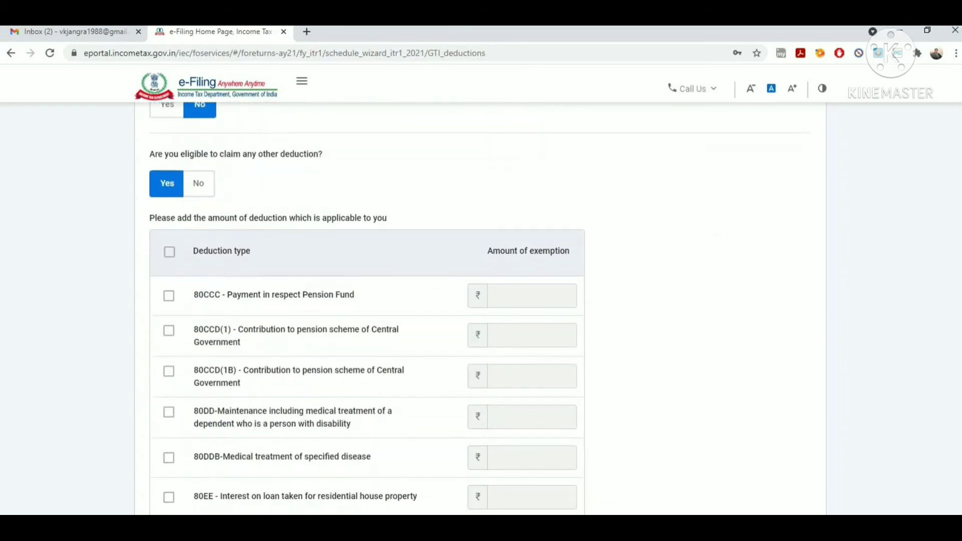
scroll(481, 310, "down", 2)
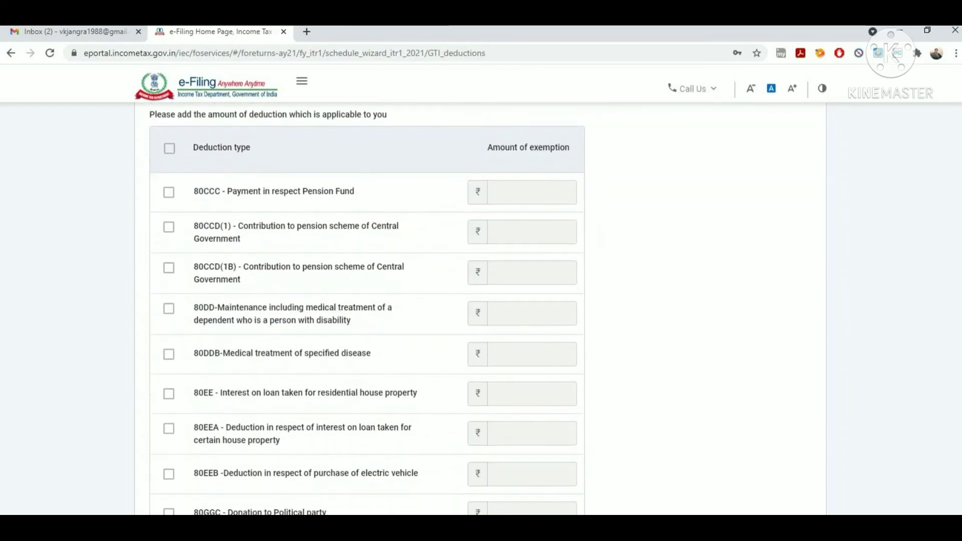
scroll(443, 311, "down", 1)
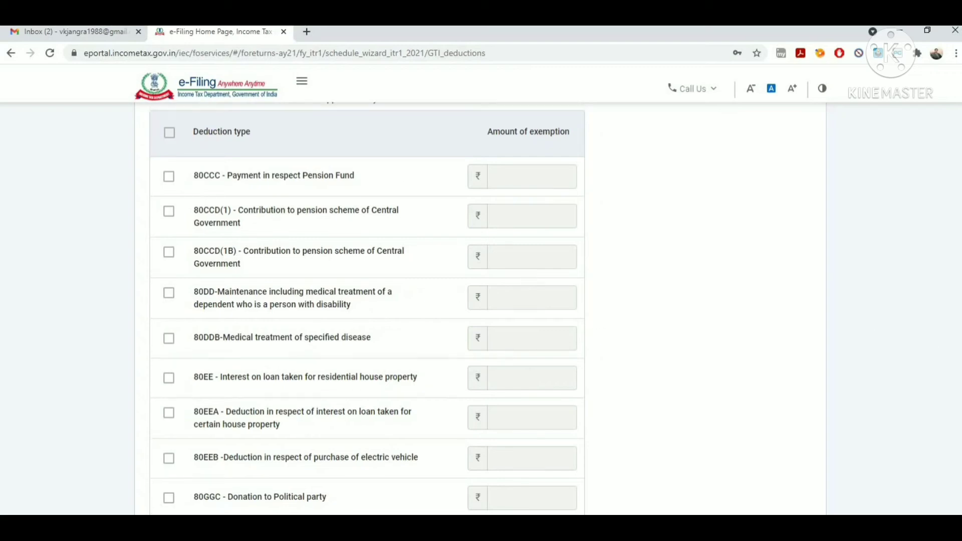
scroll(675, 235, "up", 4)
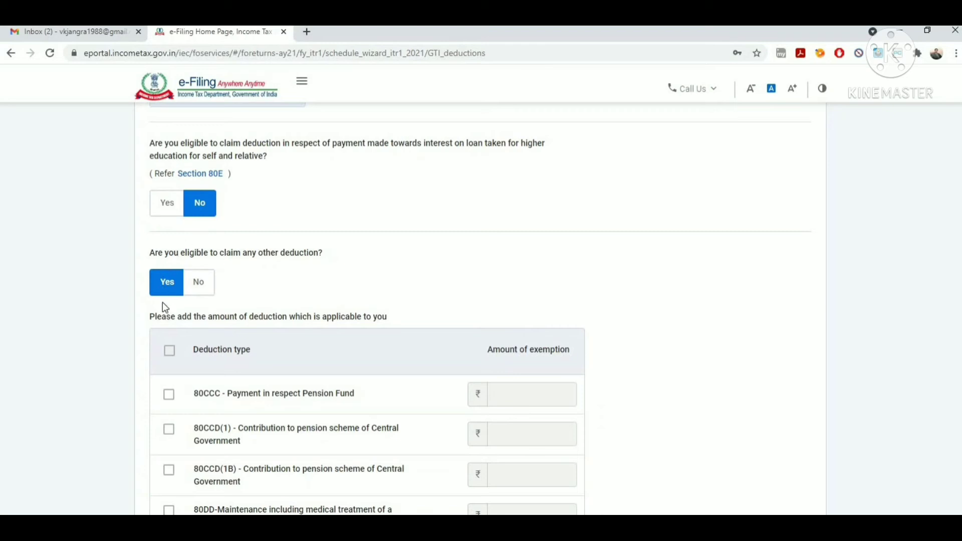
left_click(168, 396)
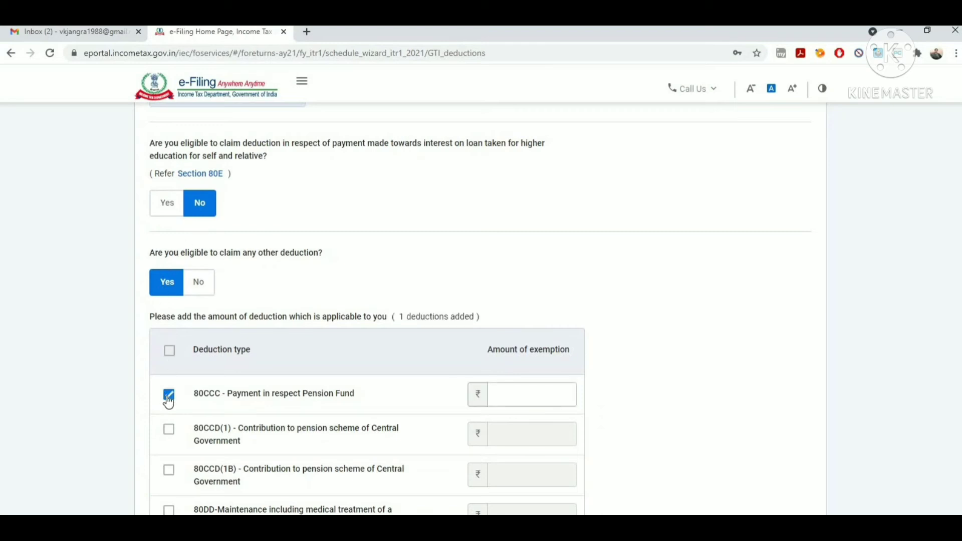
left_click(516, 398)
left_click(167, 432)
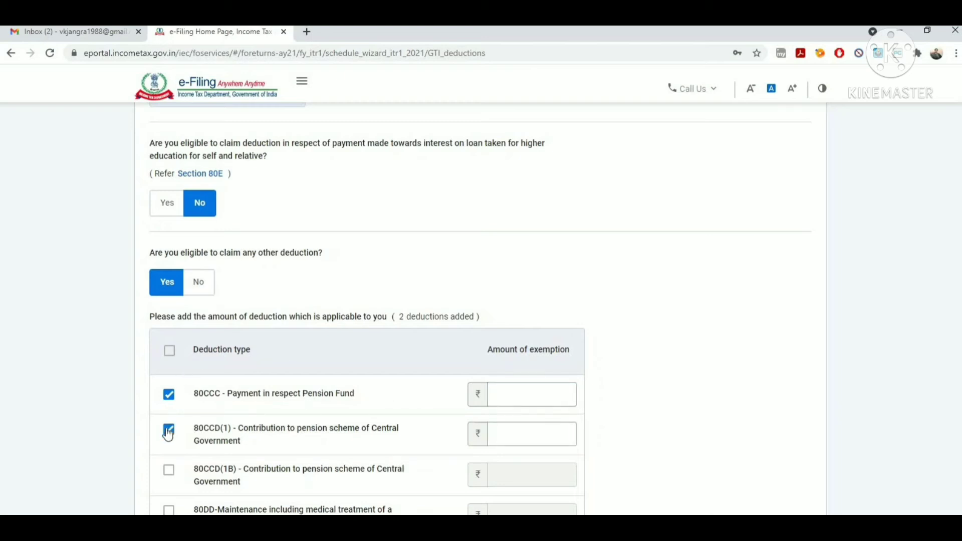
left_click(168, 432)
left_click(169, 394)
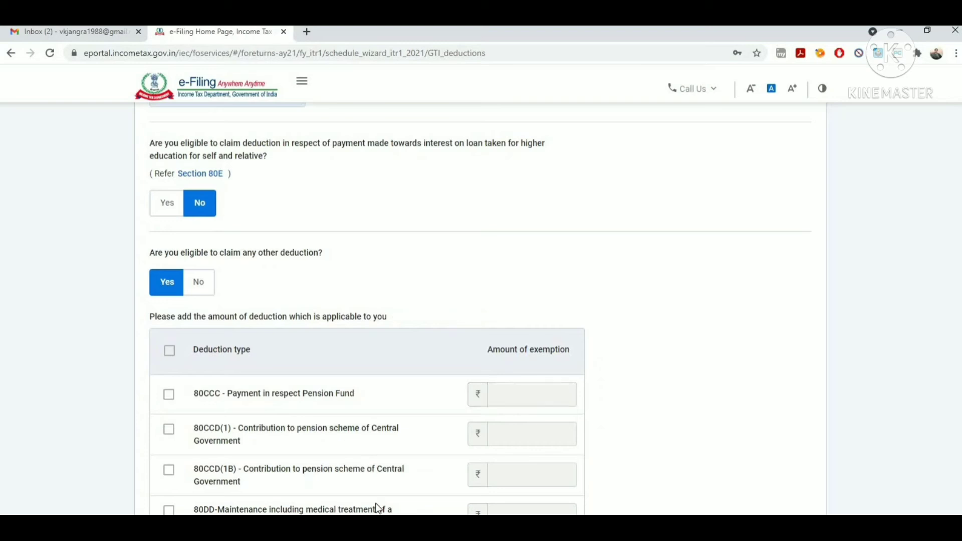
- Answer No to claiming any other deduction, submit the answers, and review the 80C and 80D entries for verification
left_click_drag(192, 283, 203, 286)
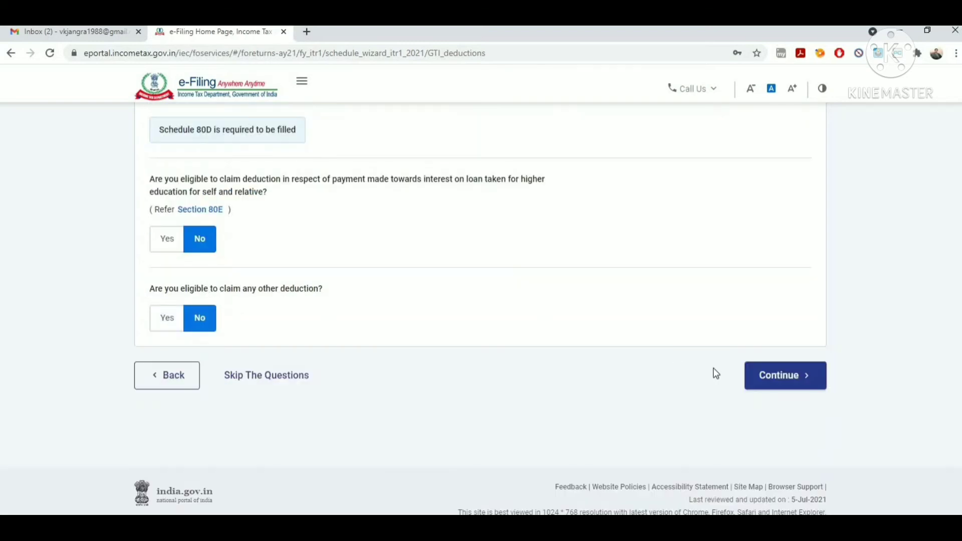
left_click(800, 380)
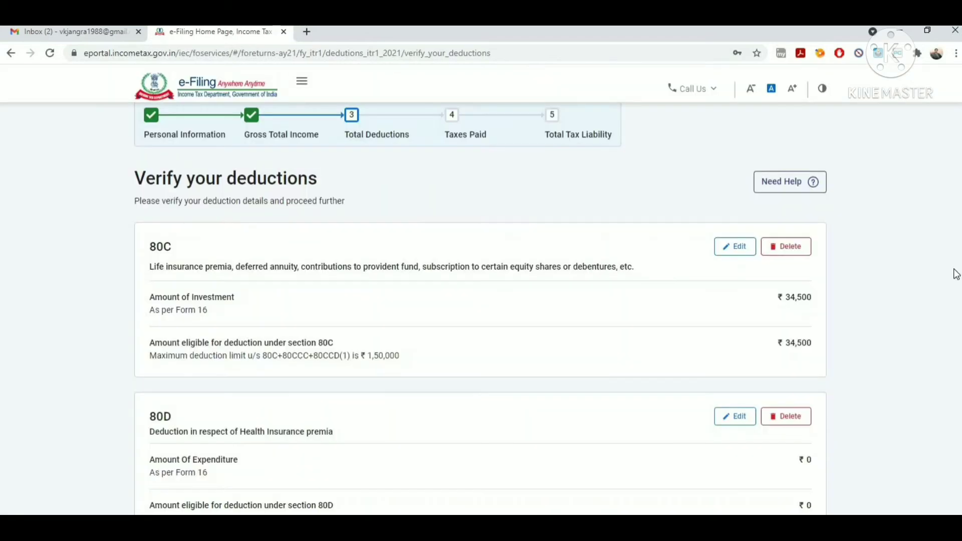
scroll(501, 192, "down", 1)
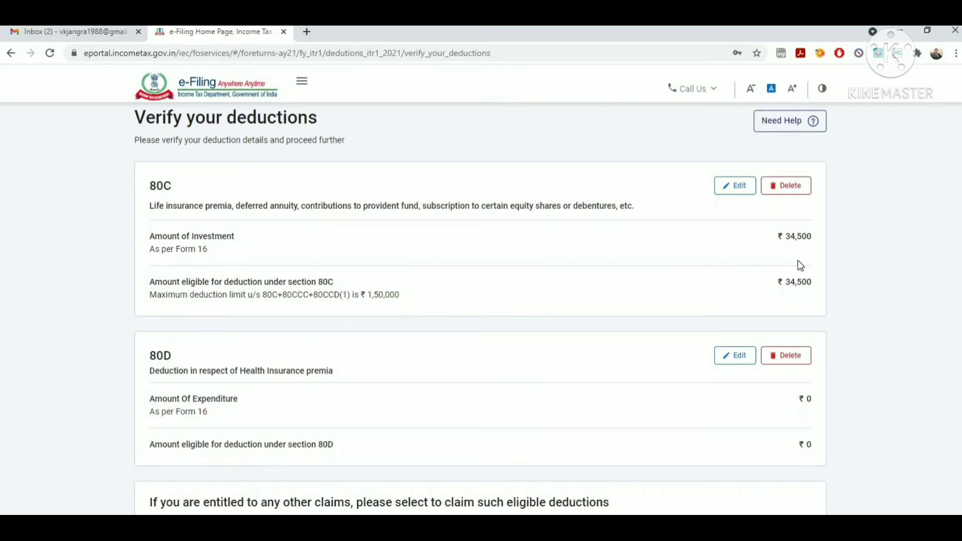
scroll(404, 266, "down", 2)
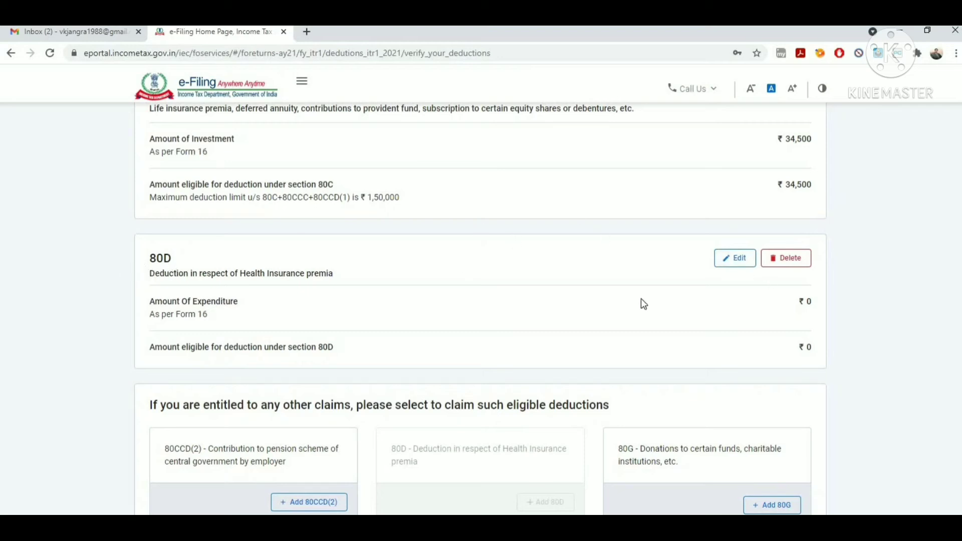
- Edit the 80D deduction: answer No to a senior citizen in the family and enter 12,300 for Self & Family health insurance
left_click(734, 260)
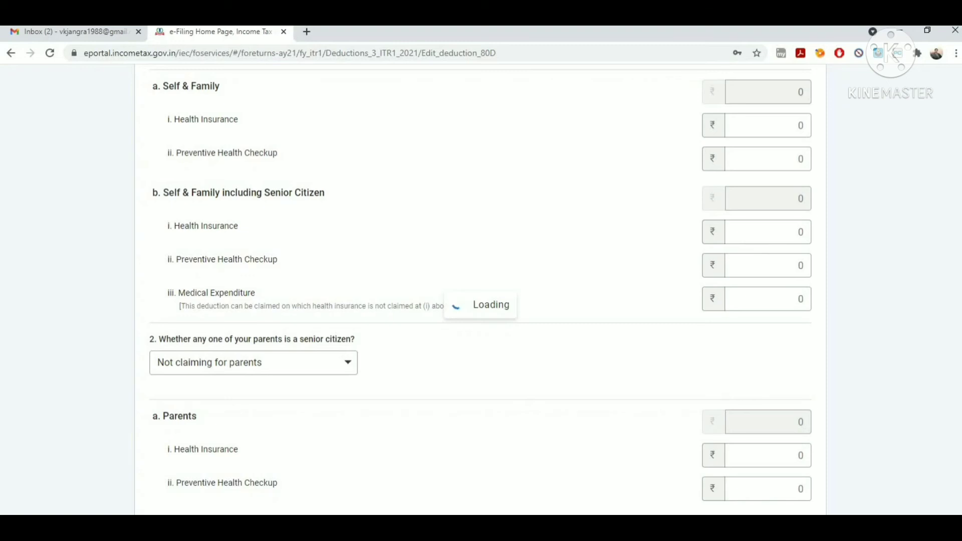
left_click(315, 318)
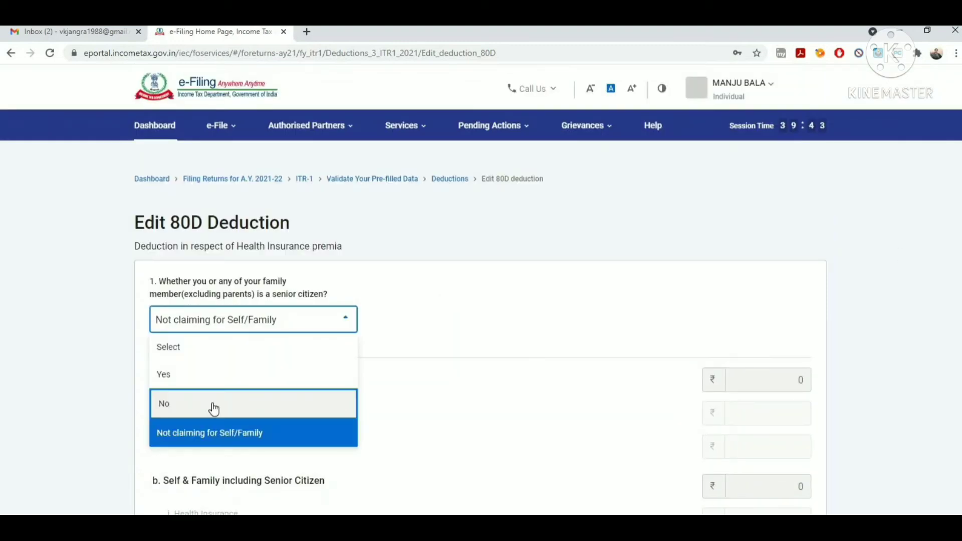
left_click(215, 407)
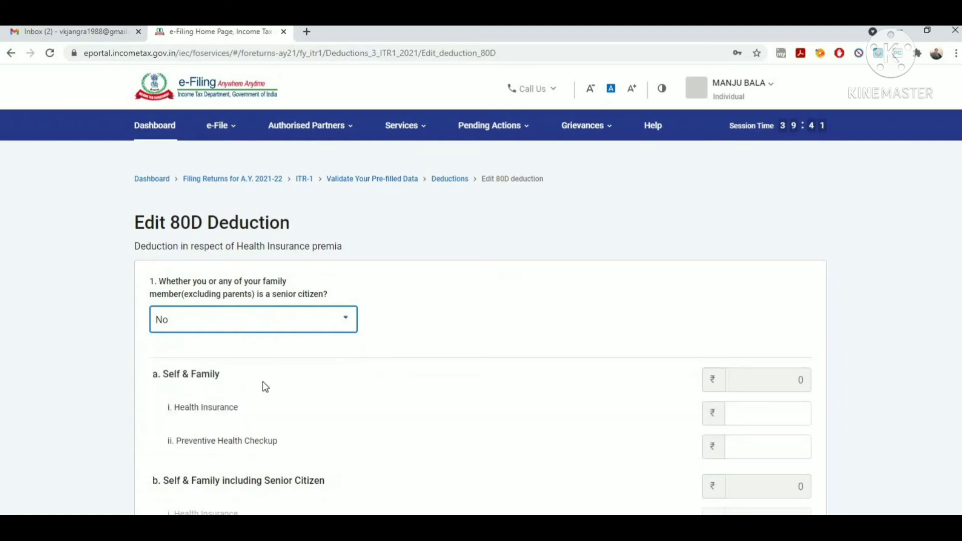
left_click(757, 419)
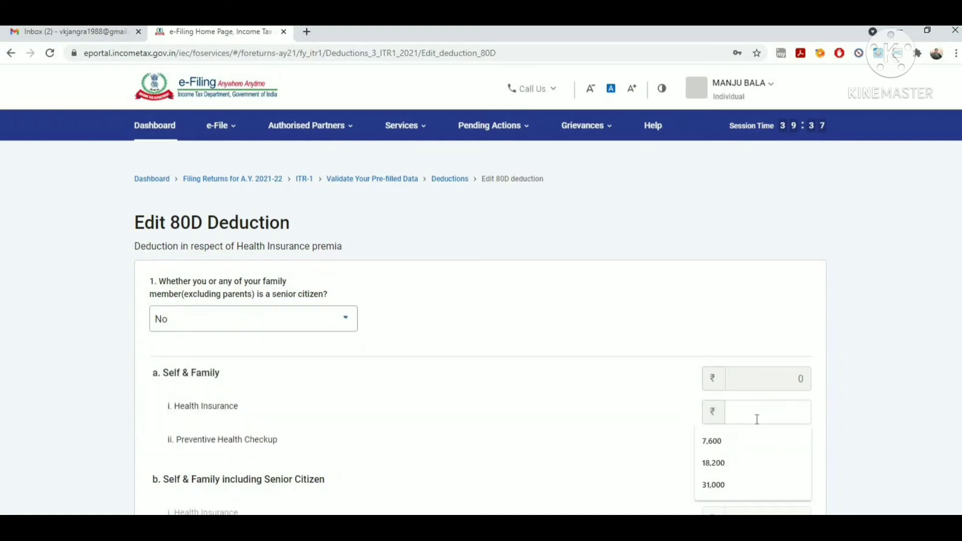
type("12")
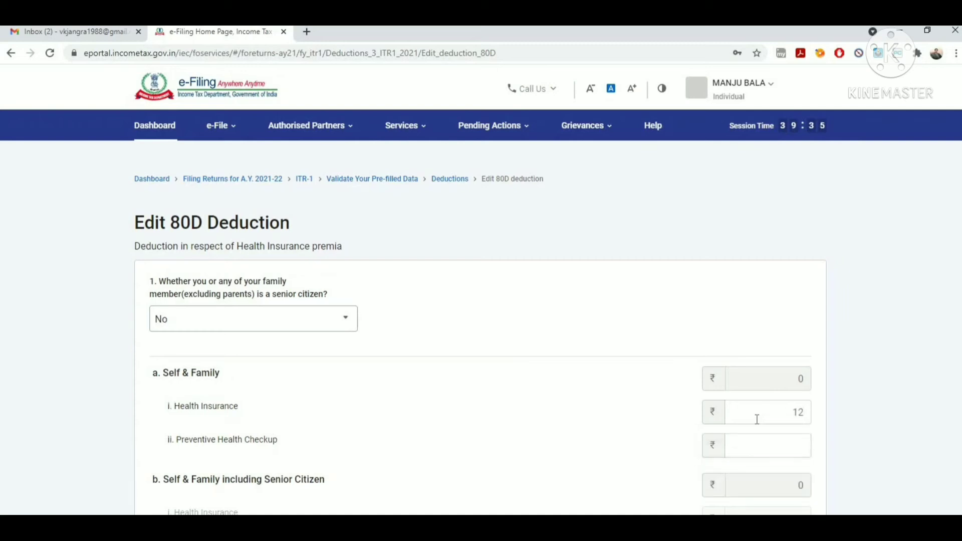
type("300")
left_click(872, 402)
scroll(481, 310, "down", 5)
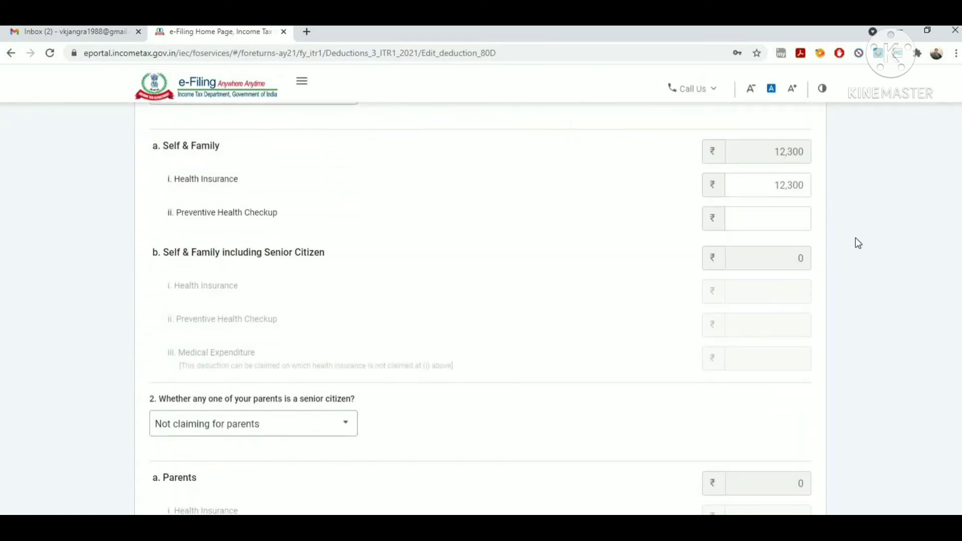
left_click(805, 221)
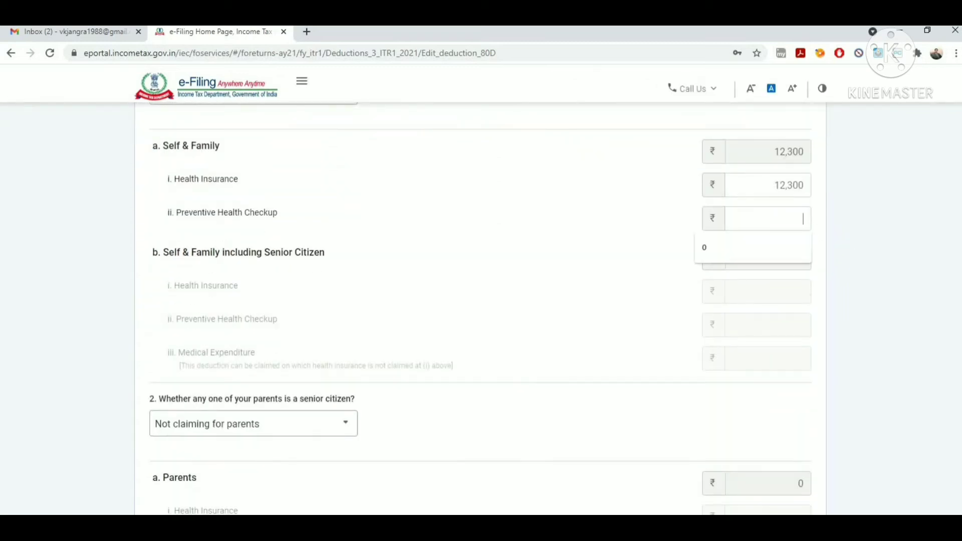
- Look at the parents' fields offered by answering No to the 80D senior citizen parent question, and restore Not claiming for parents
scroll(481, 308, "down", 3)
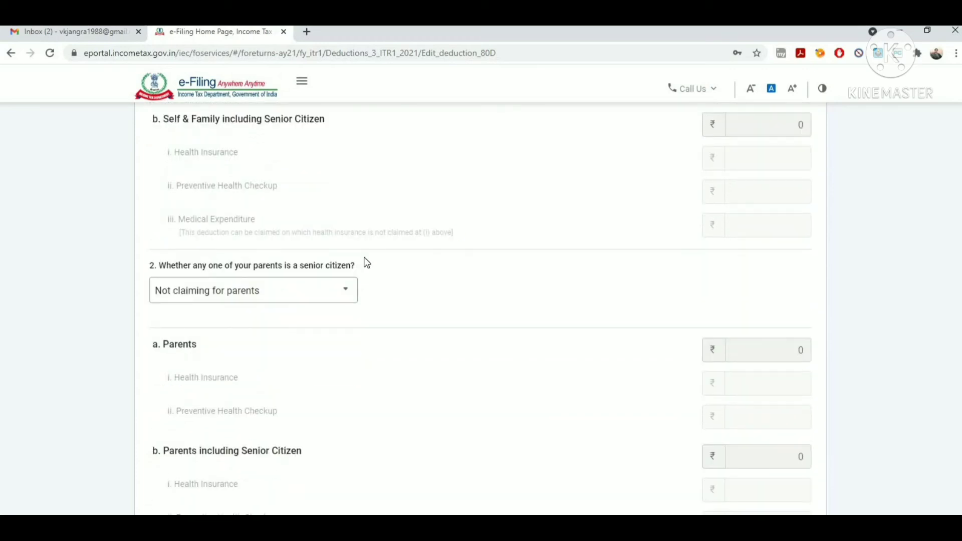
left_click(307, 303)
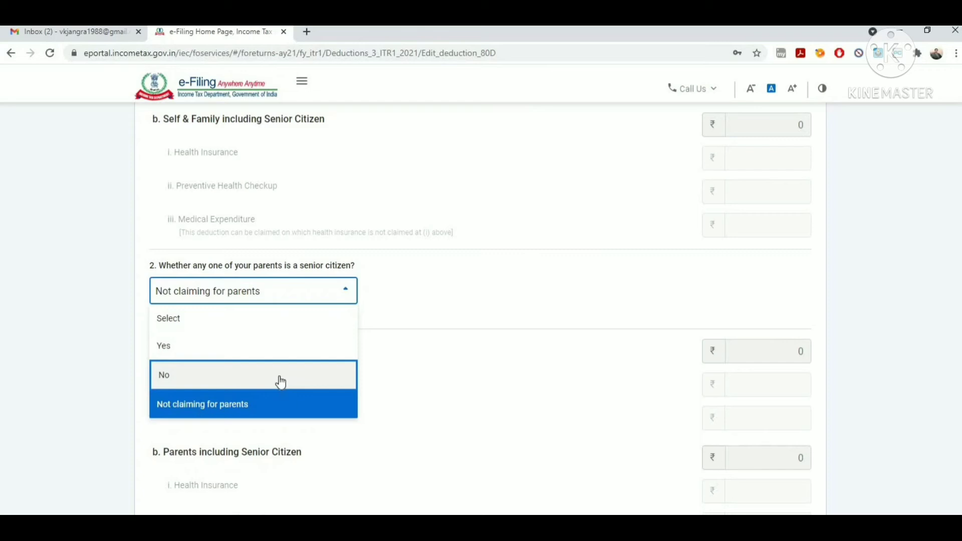
left_click(280, 382)
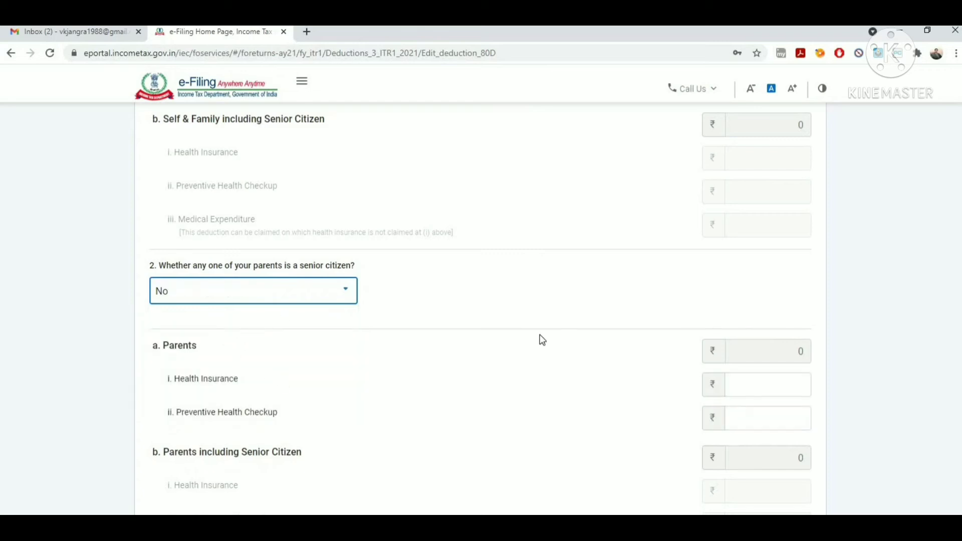
left_click(329, 291)
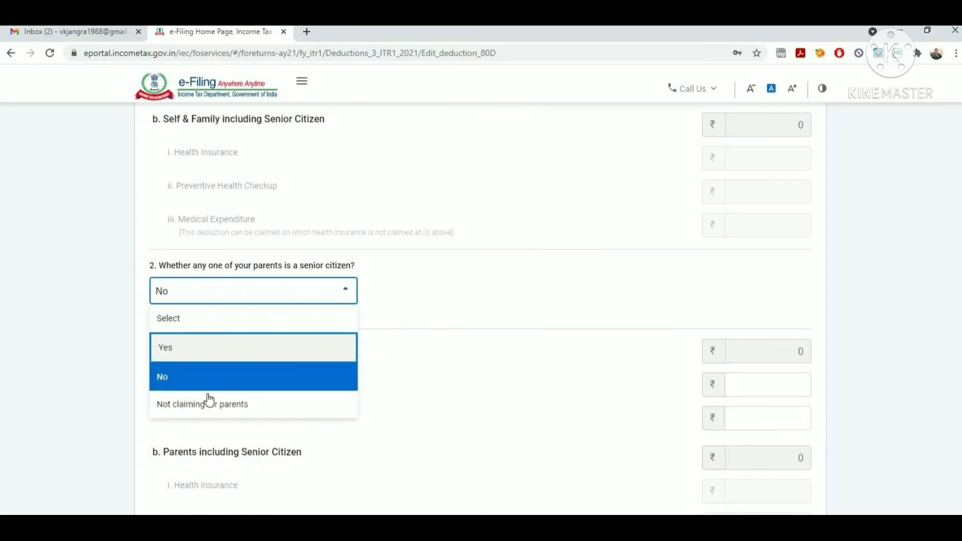
left_click(209, 404)
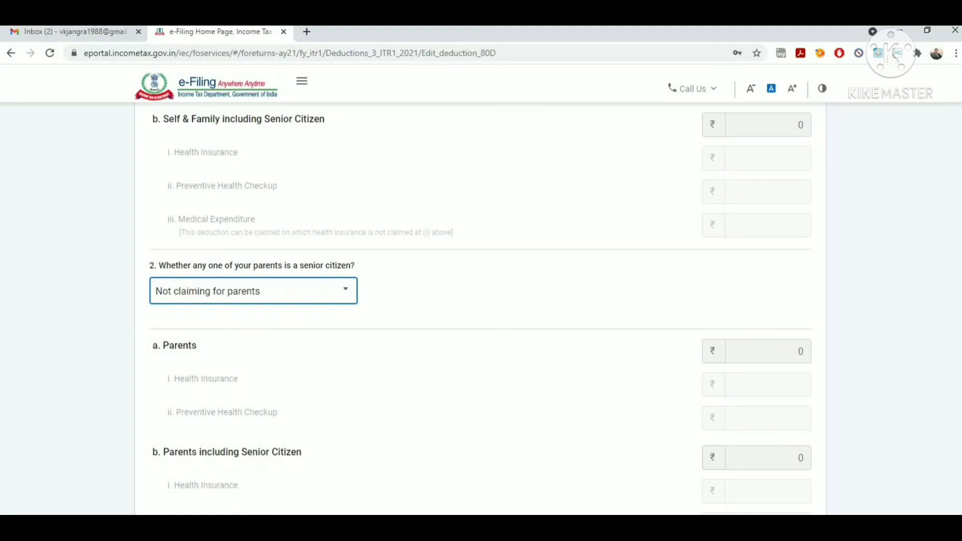
- Save the 80D deduction, review the 80C and 80D entries, and confirm the deductions section
scroll(747, 362, "down", 5)
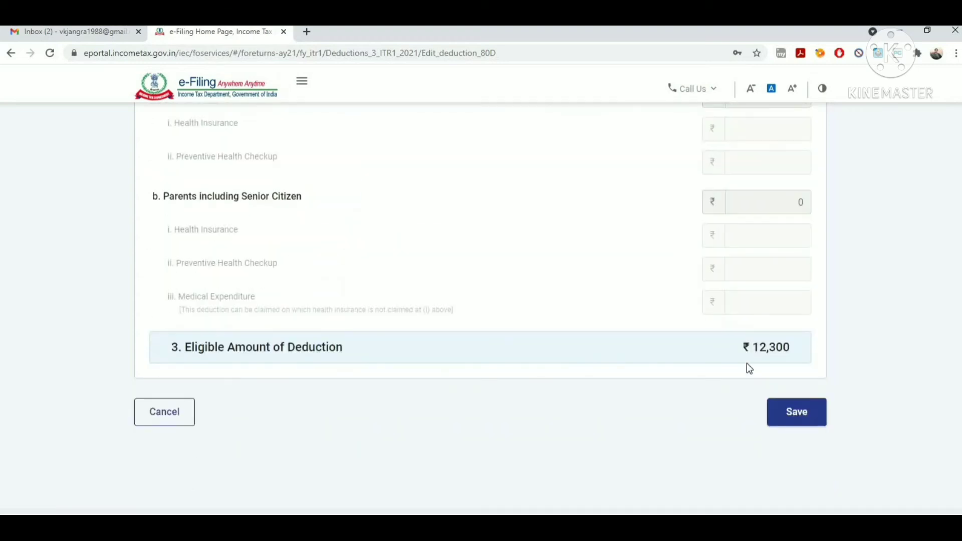
left_click(793, 410)
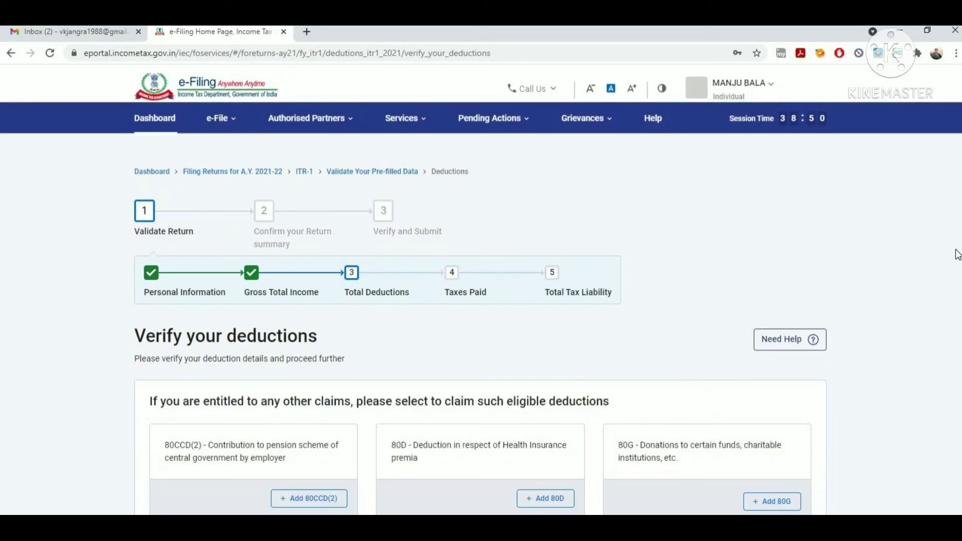
scroll(957, 255, "down", 5)
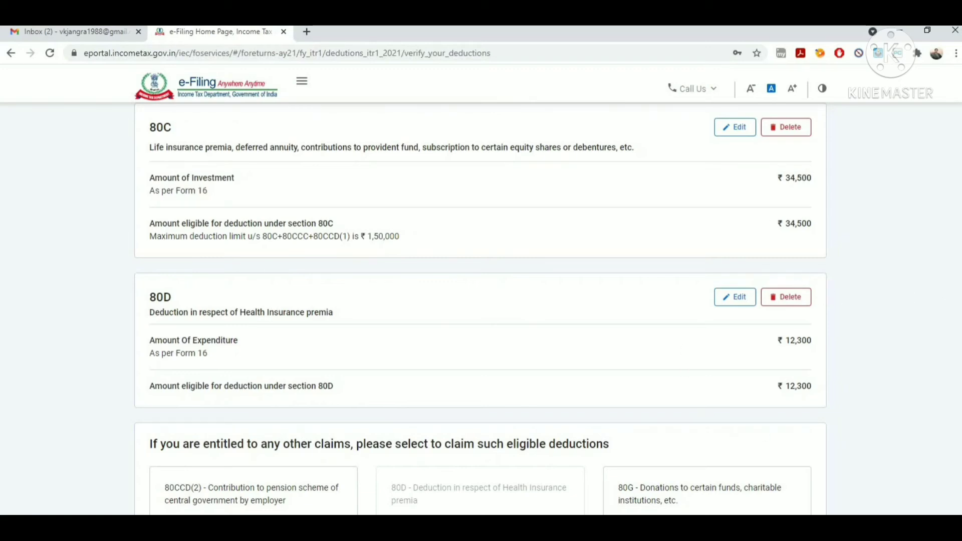
scroll(480, 308, "down", 5)
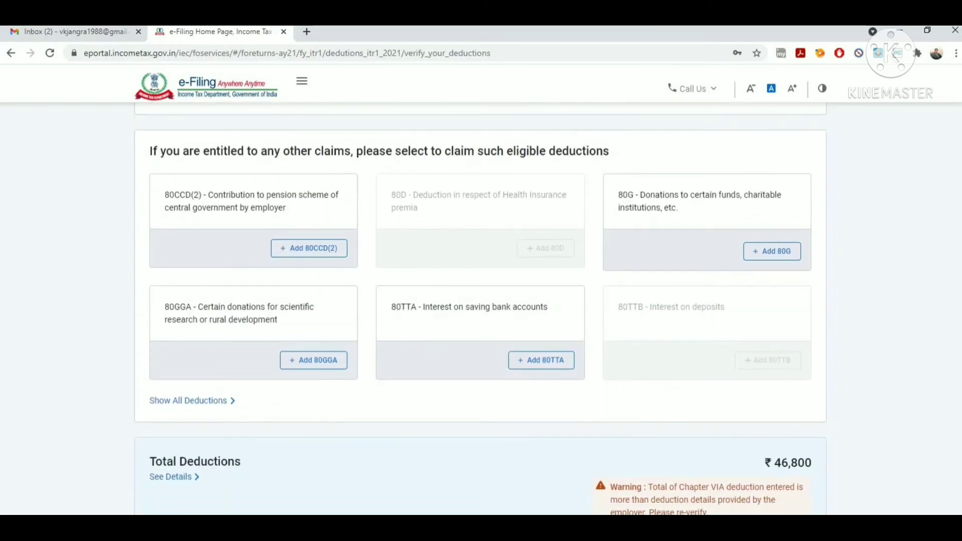
scroll(812, 378, "down", 3)
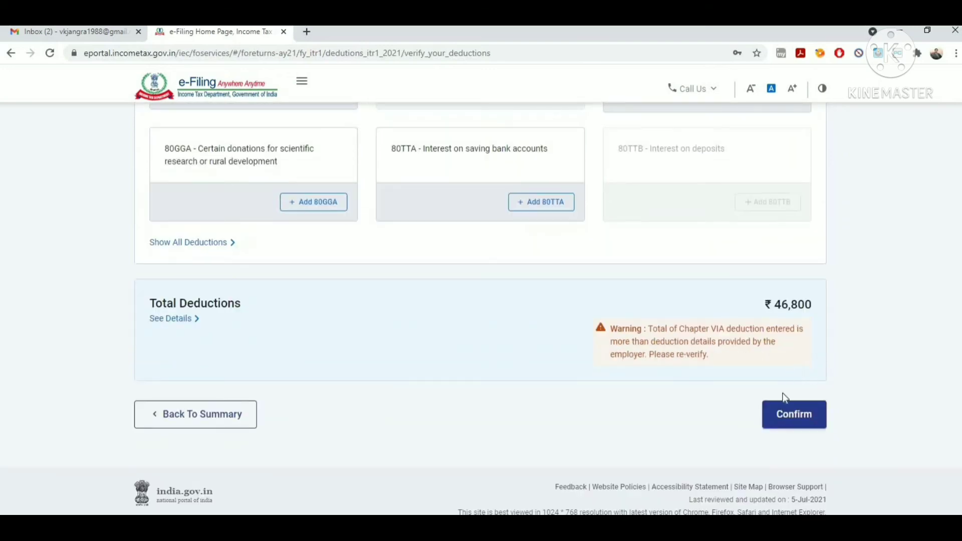
left_click(792, 427)
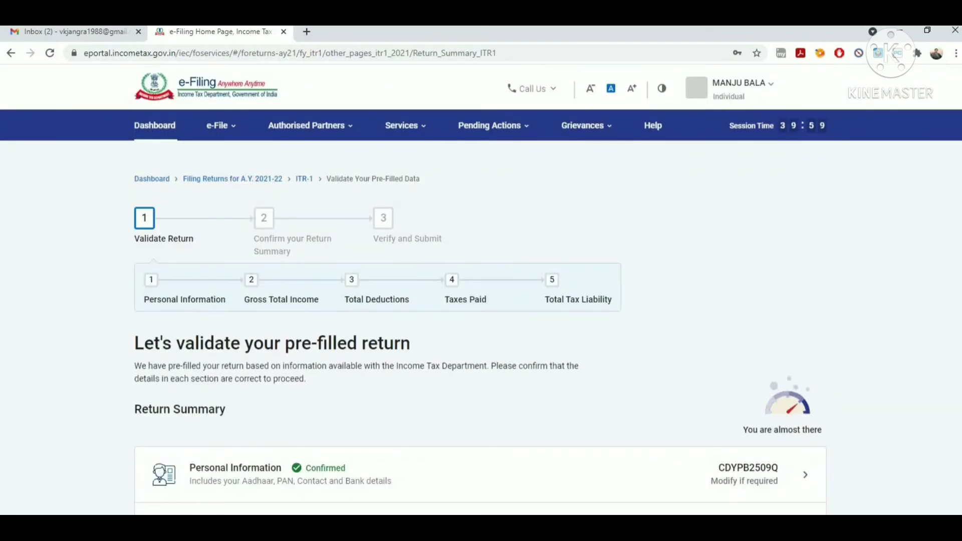
- Open the Tax Paid section and start adding a deductor under the details of TDS on Salary Income
scroll(329, 273, "down", 4)
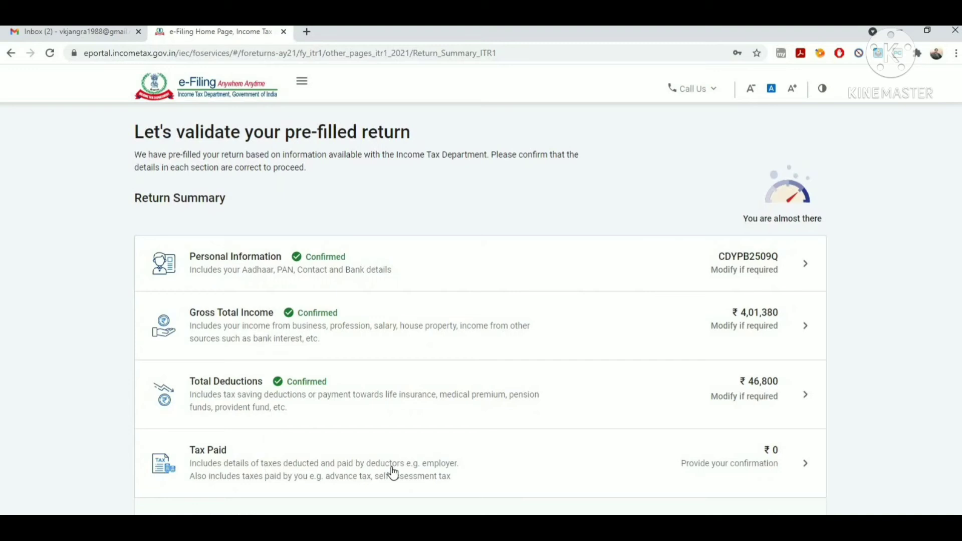
left_click(414, 464)
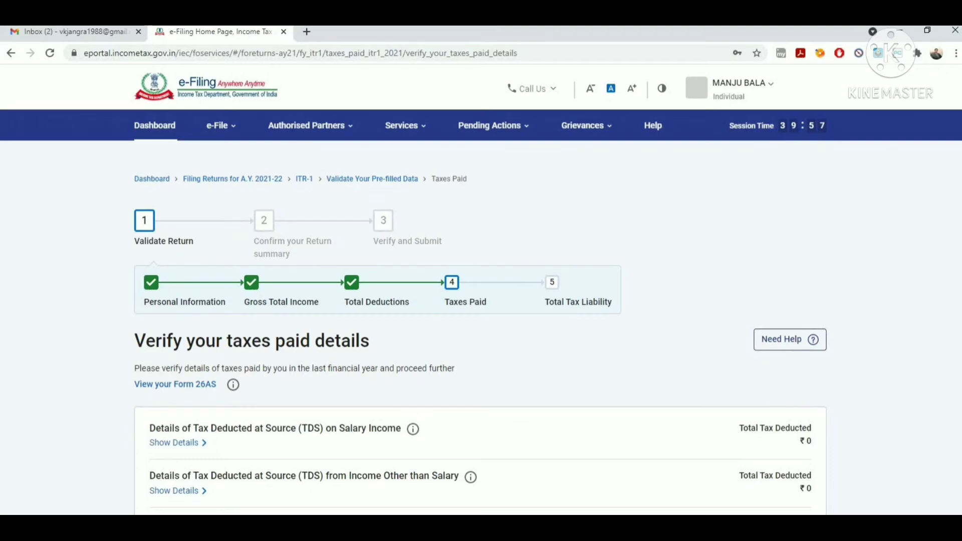
scroll(481, 300, "down", 1)
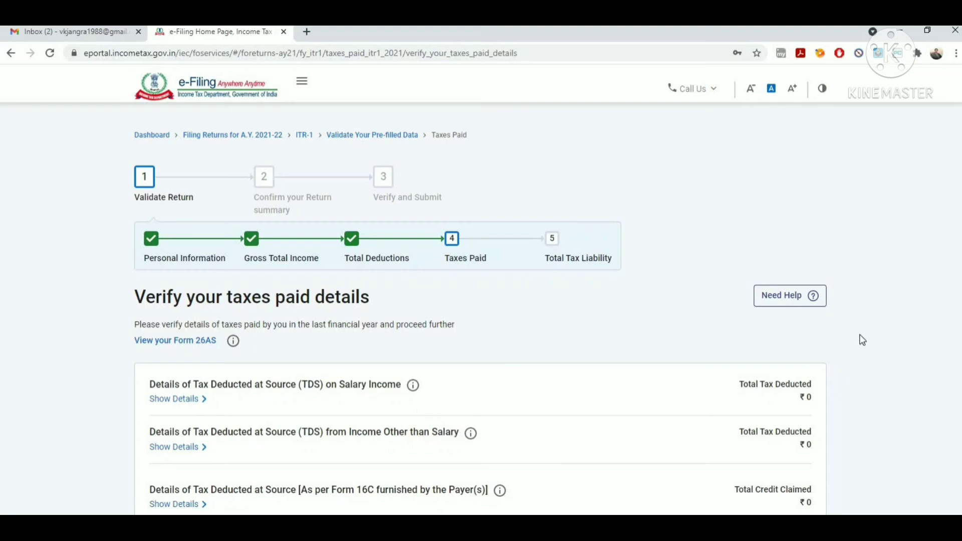
scroll(672, 270, "down", 2)
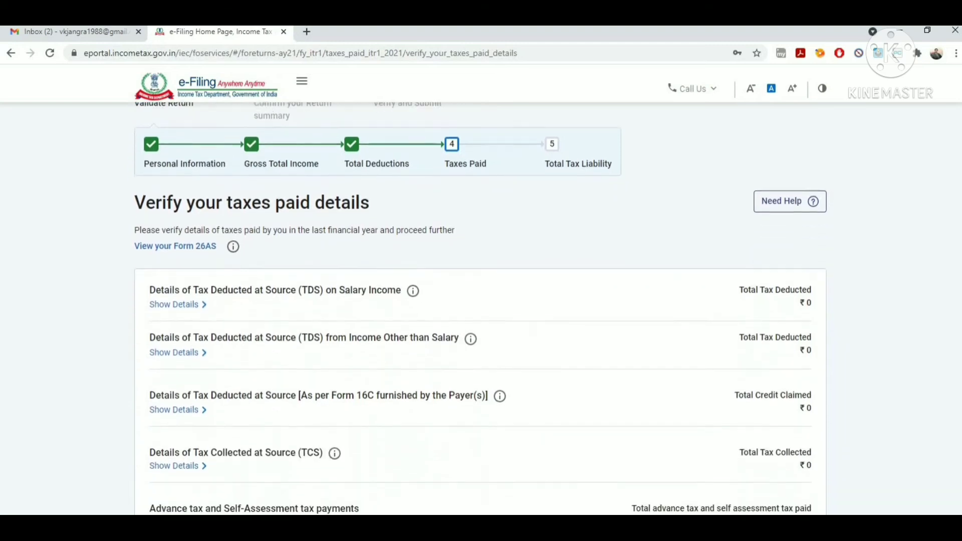
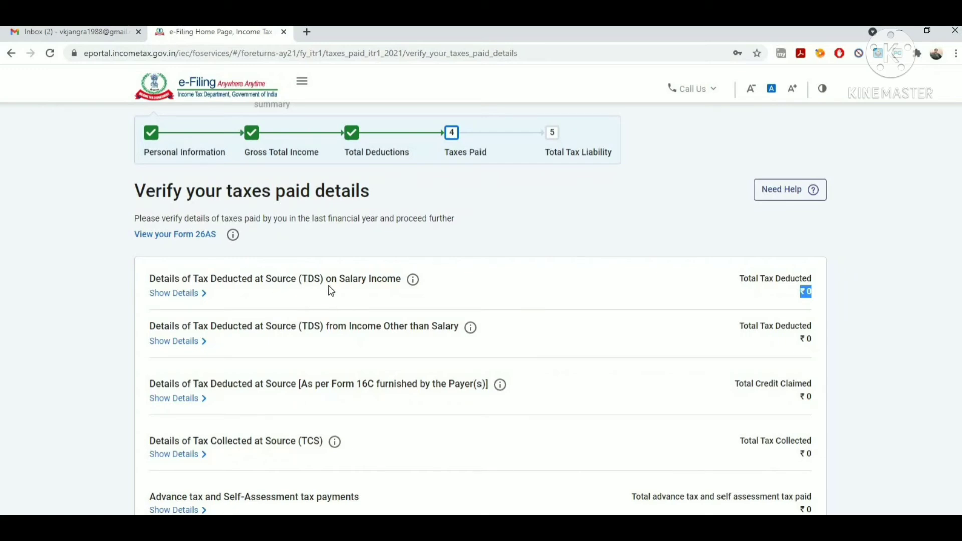
left_click_drag(358, 279, 415, 287)
left_click(296, 285)
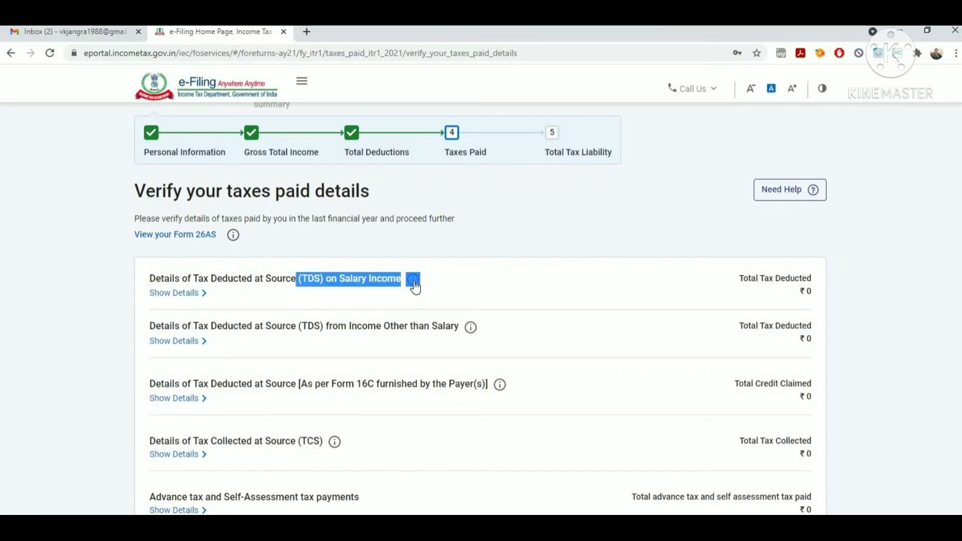
left_click(181, 296)
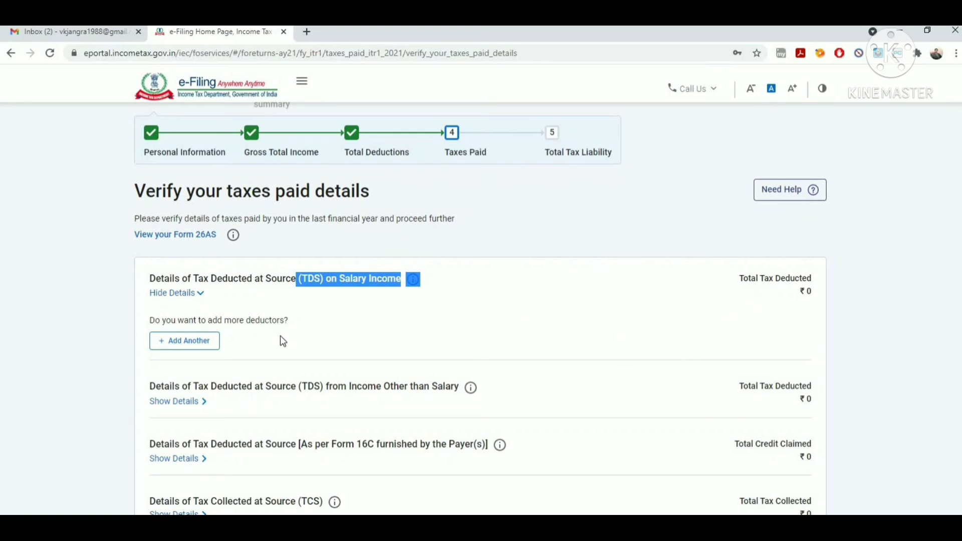
left_click(196, 343)
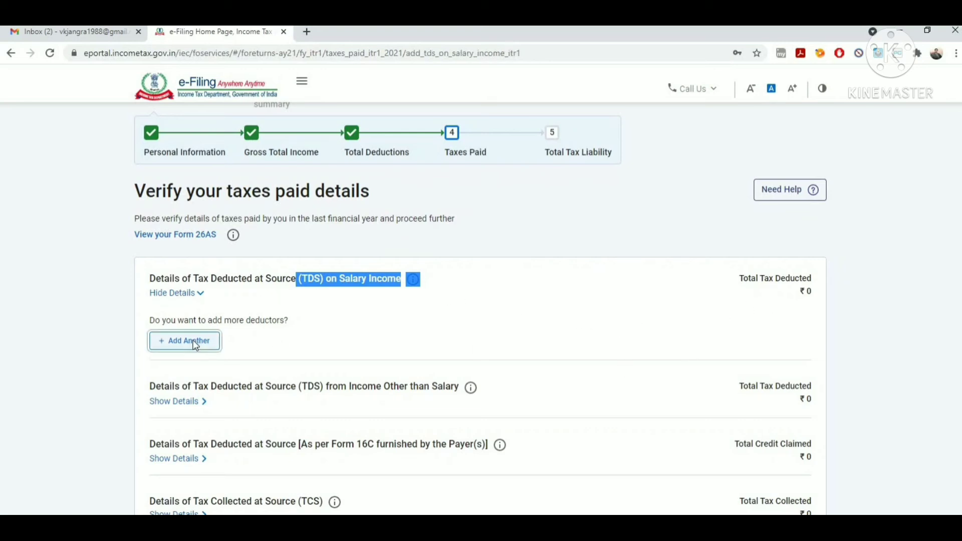
- Fill in the deductor's TAN and name in the TDS on Salary Income details, using the saved suggestions
left_click(235, 302)
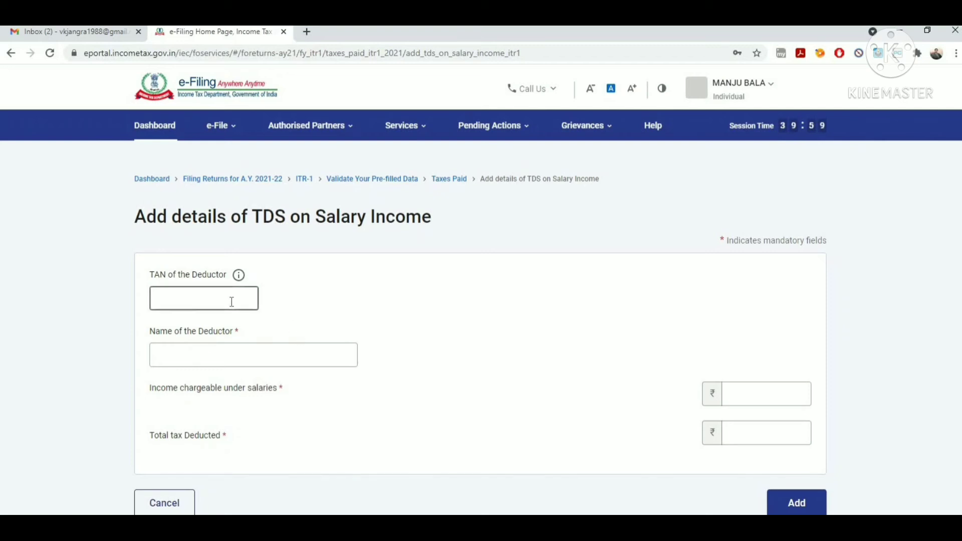
left_click(221, 302)
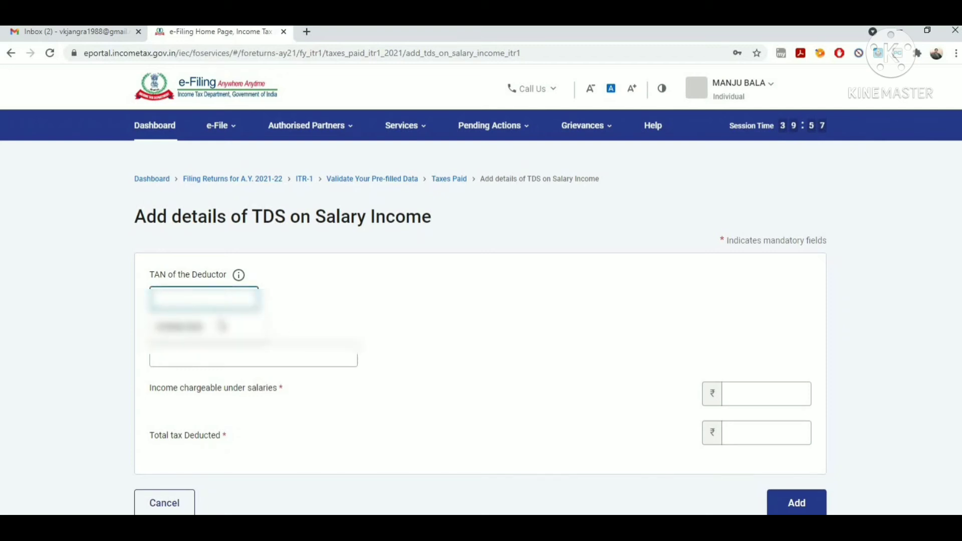
left_click(334, 318)
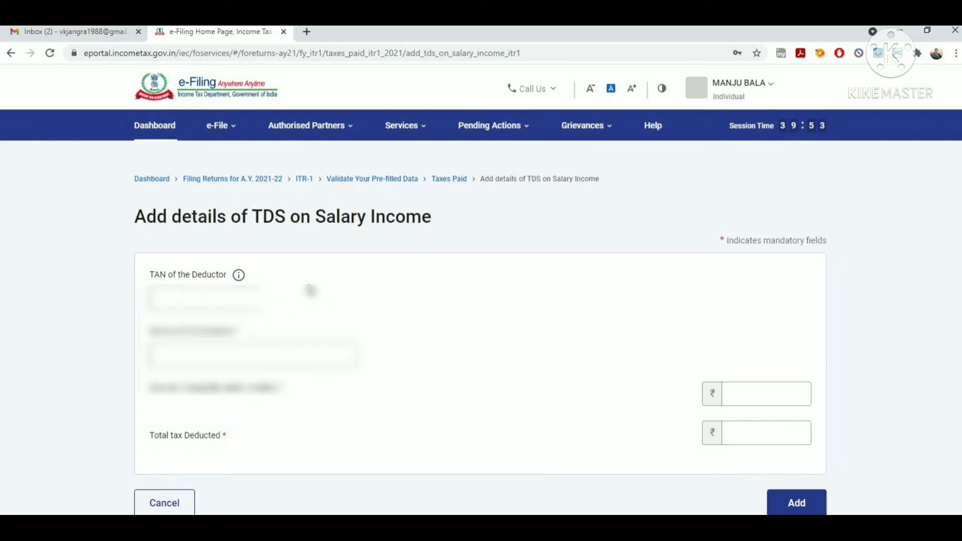
left_click(224, 300)
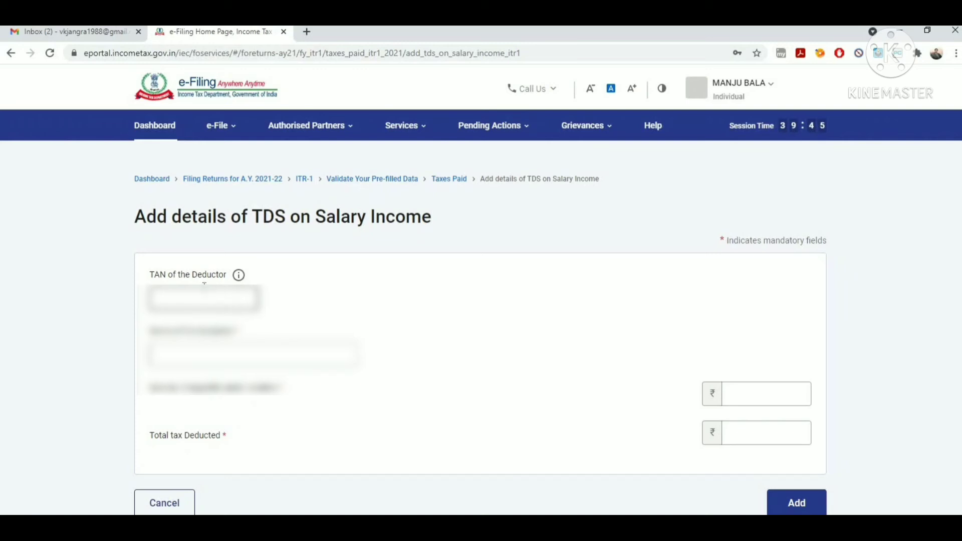
left_click(200, 299)
left_click(209, 355)
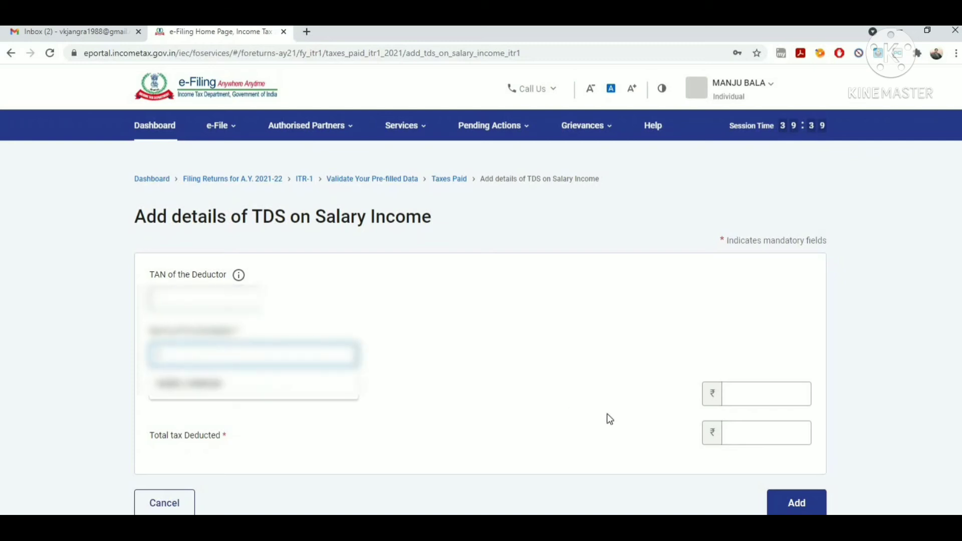
left_click(202, 300)
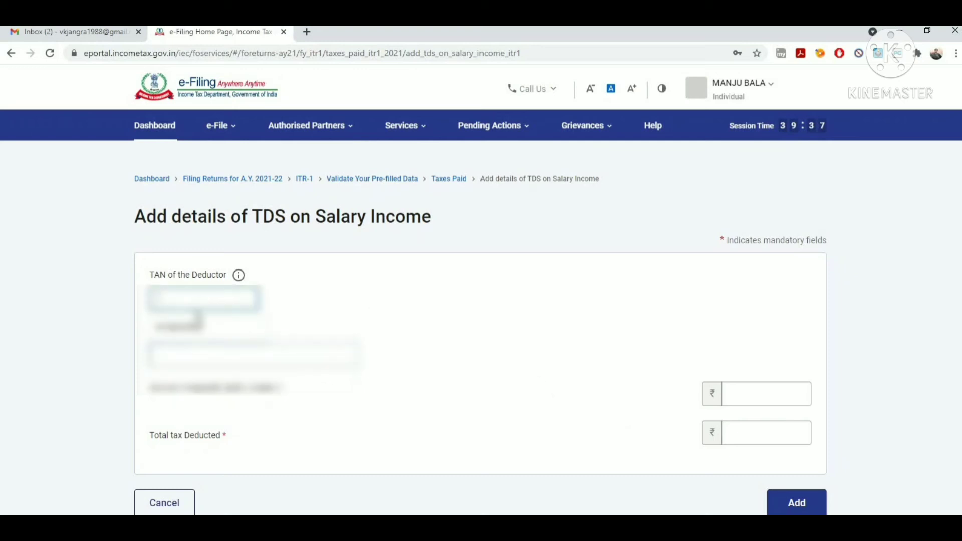
left_click(200, 329)
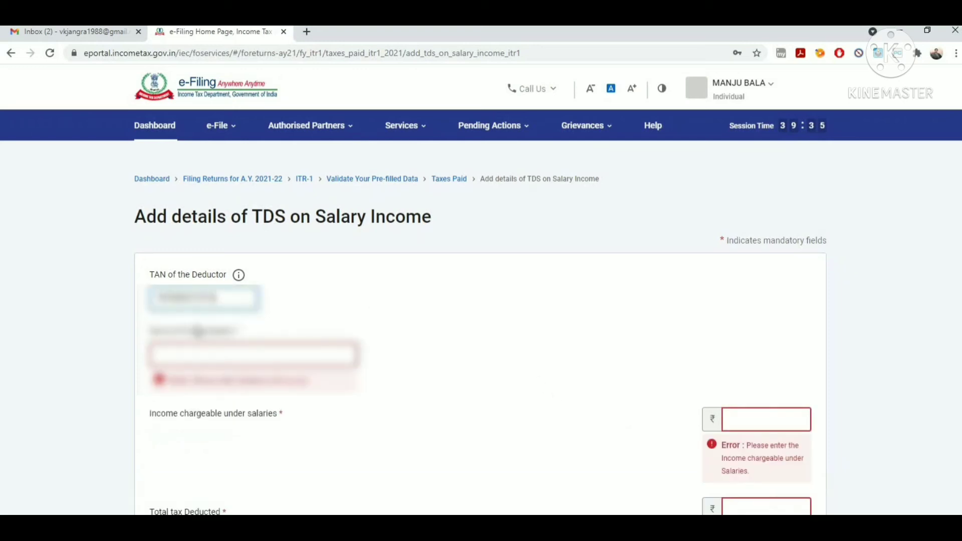
left_click(210, 360)
left_click(211, 391)
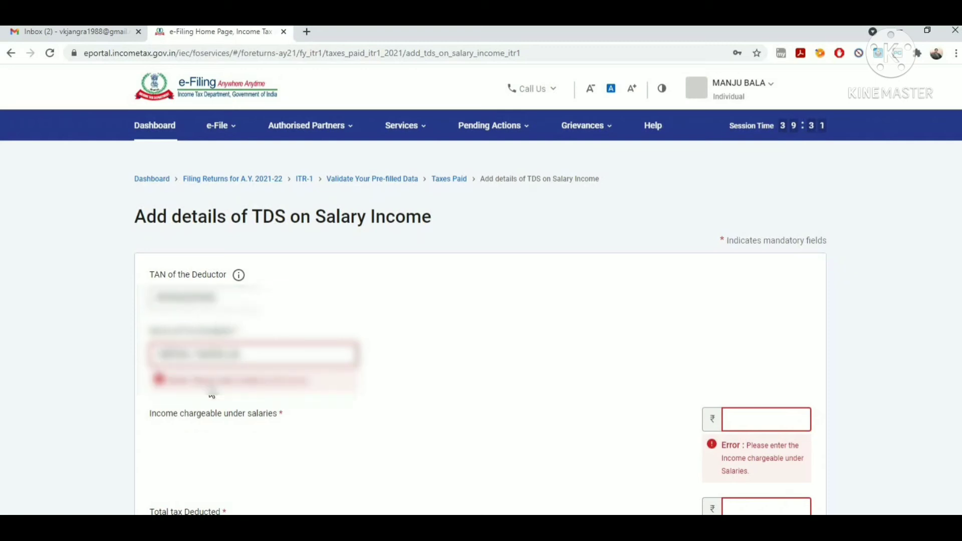
left_click(447, 366)
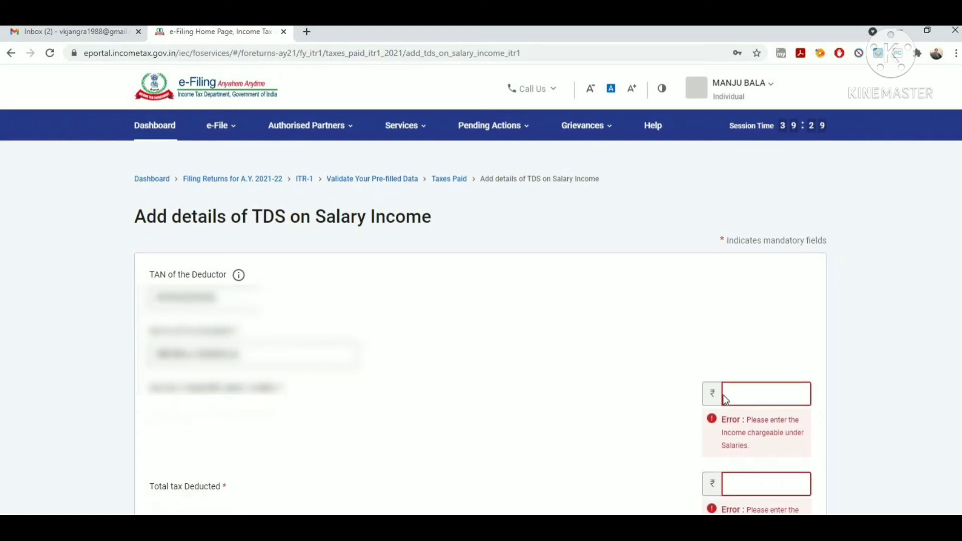
- Set the deductor's income chargeable under salaries to 4,05,000 and the total tax deducted to 40,500
left_click(746, 393)
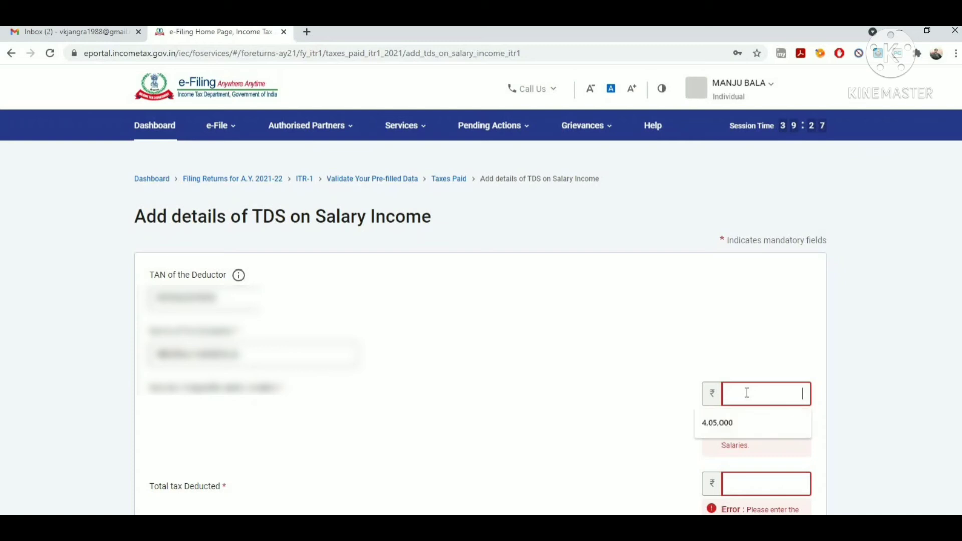
left_click(744, 422)
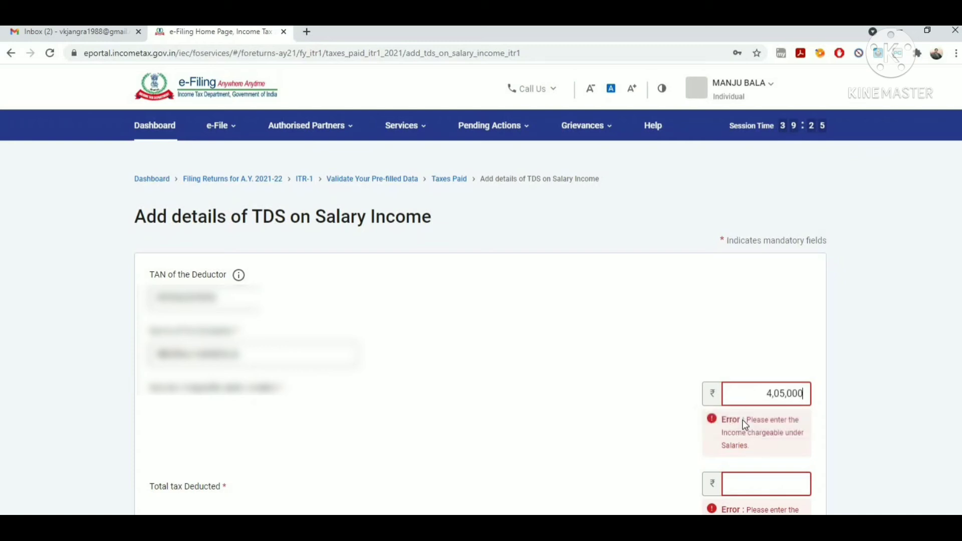
left_click(626, 404)
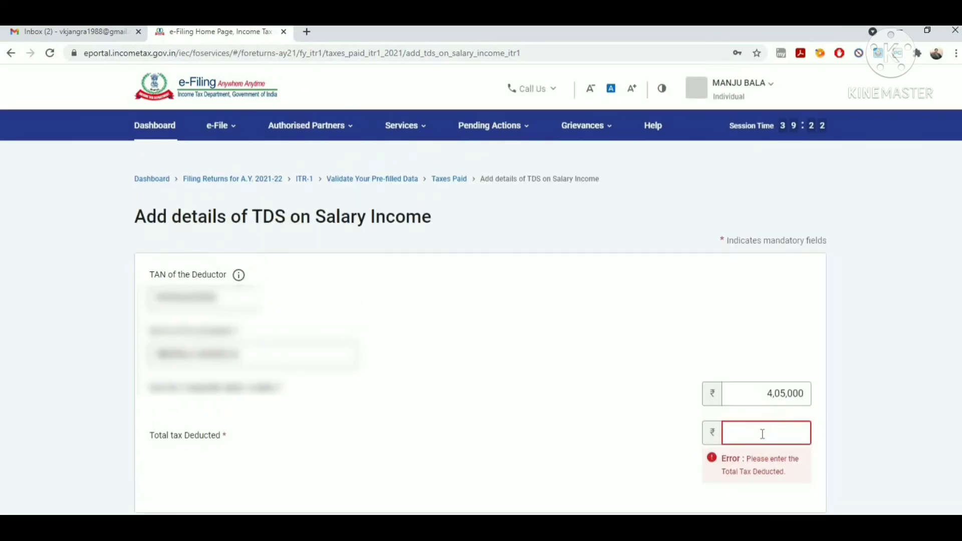
left_click(762, 434)
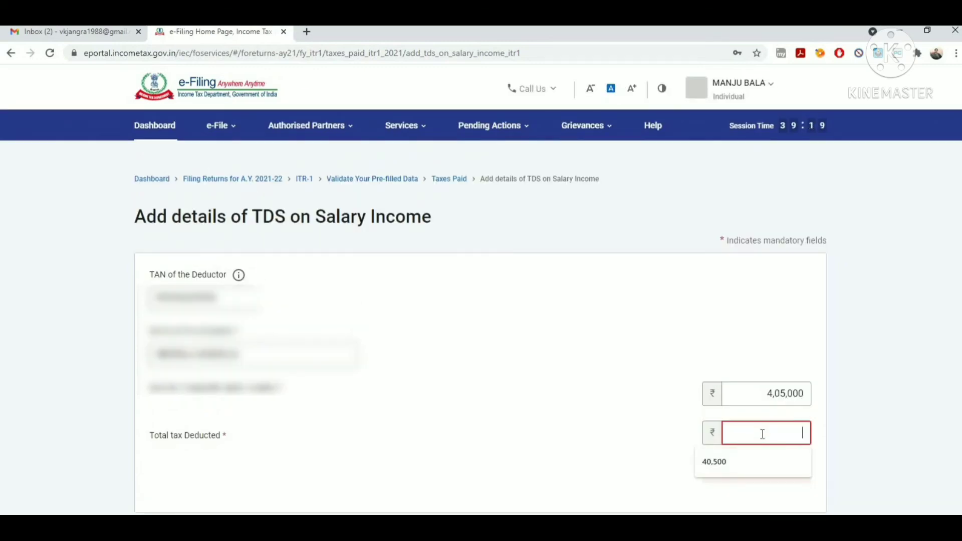
type("405")
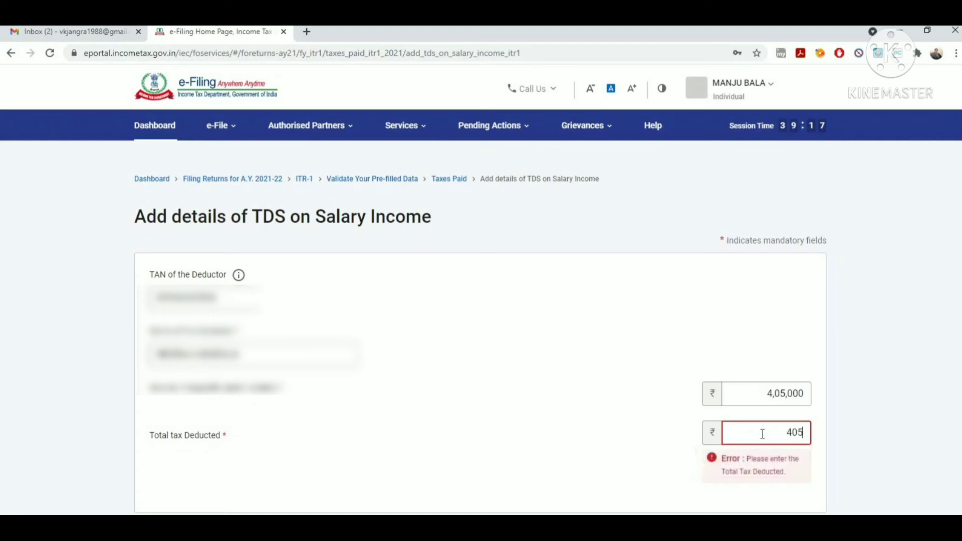
type("00")
scroll(712, 416, "down", 2)
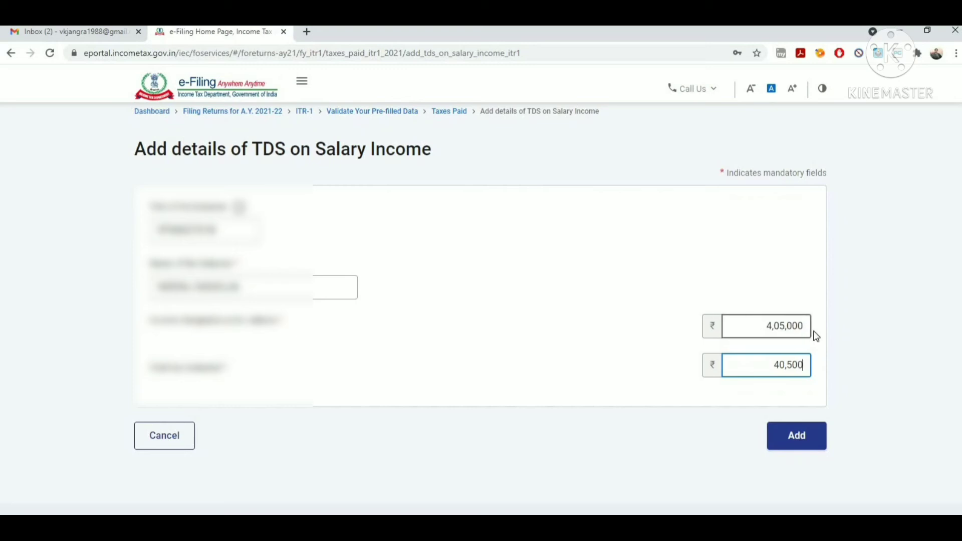
left_click_drag(764, 327, 819, 331)
left_click_drag(772, 364, 825, 370)
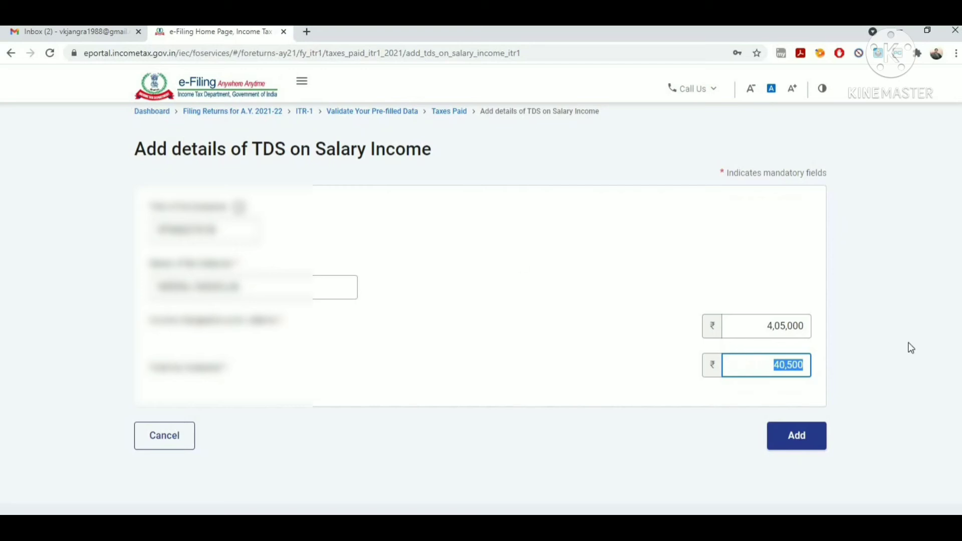
- Request Form 26AS from the e-File income tax returns options and confirm the redirect to the TDS-CPC website
scroll(959, 335, "up", 1)
scroll(959, 335, "up", 1)
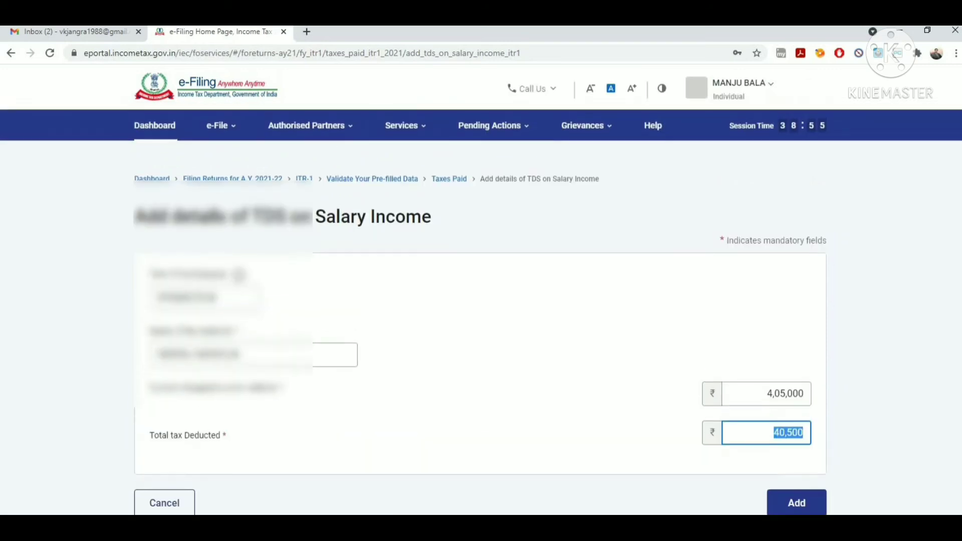
left_click(234, 132)
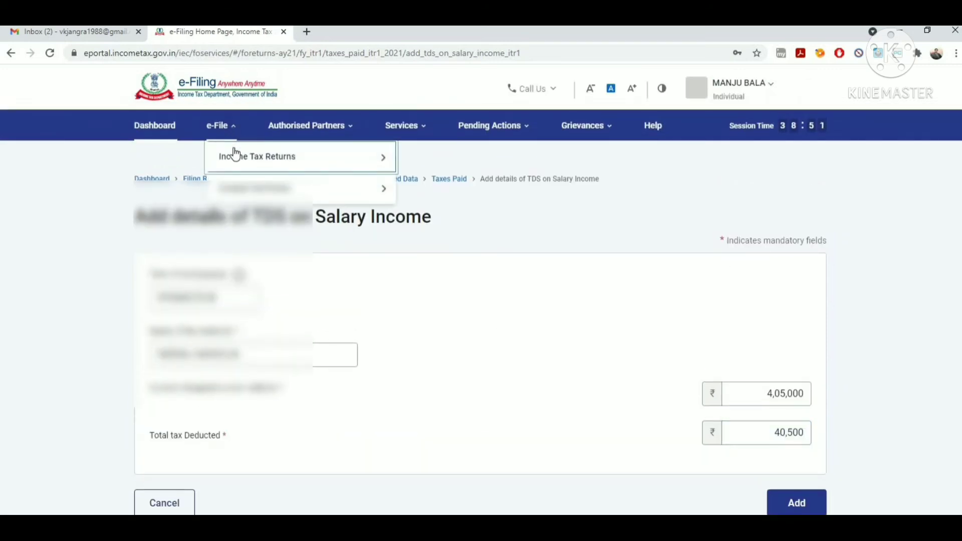
mouse_move(232, 156)
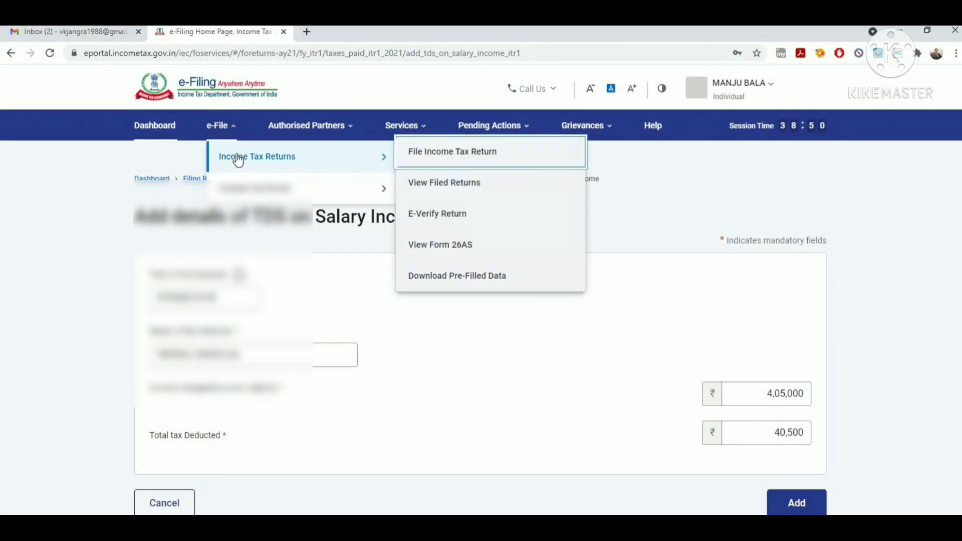
left_click(434, 248)
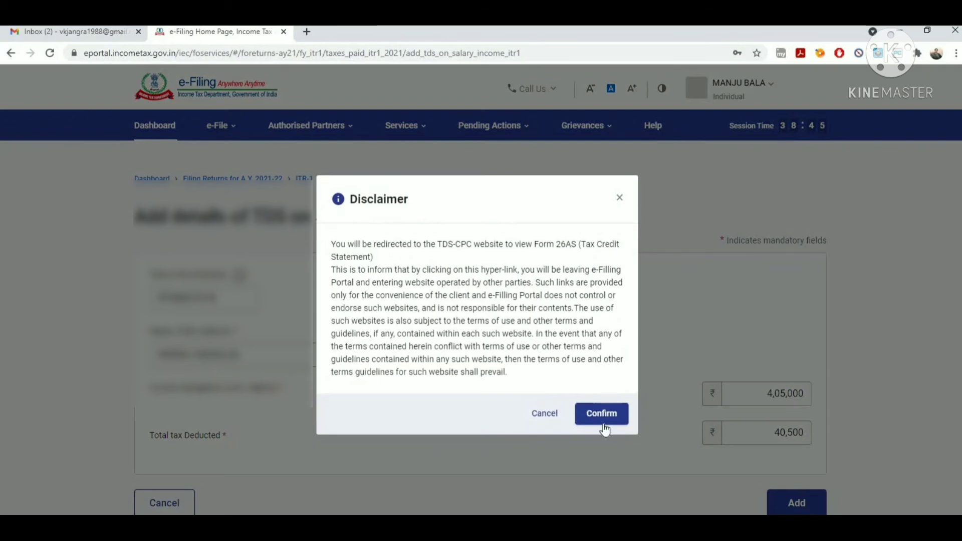
left_click(600, 419)
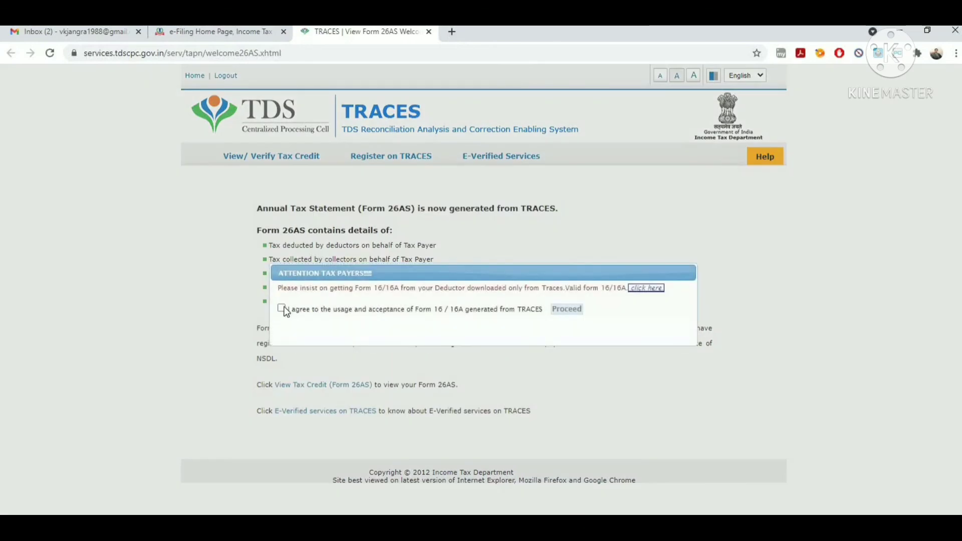
- Agree to the usage and acceptance of Form 16/16A on TRACES and open View Tax Credit (Form 26AS)
left_click(282, 309)
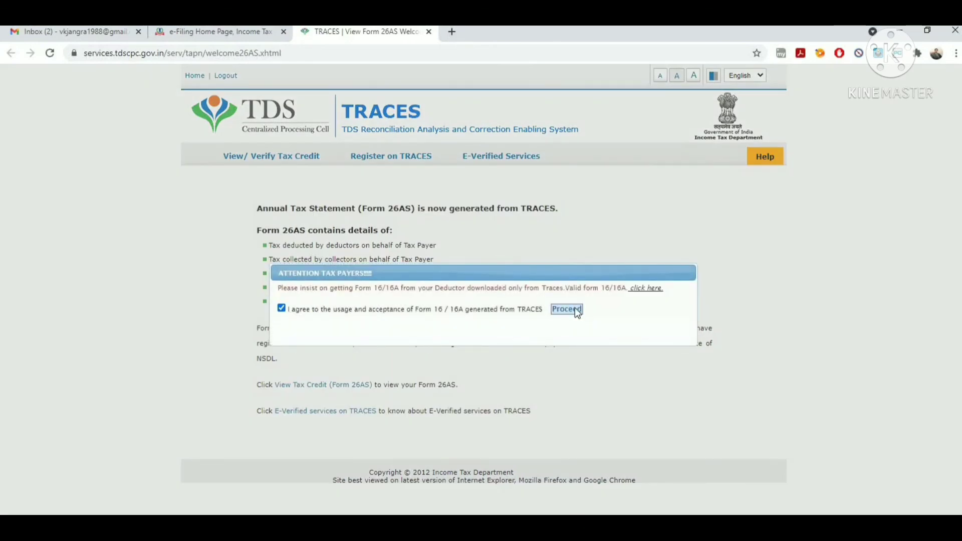
left_click(577, 309)
left_click(320, 389)
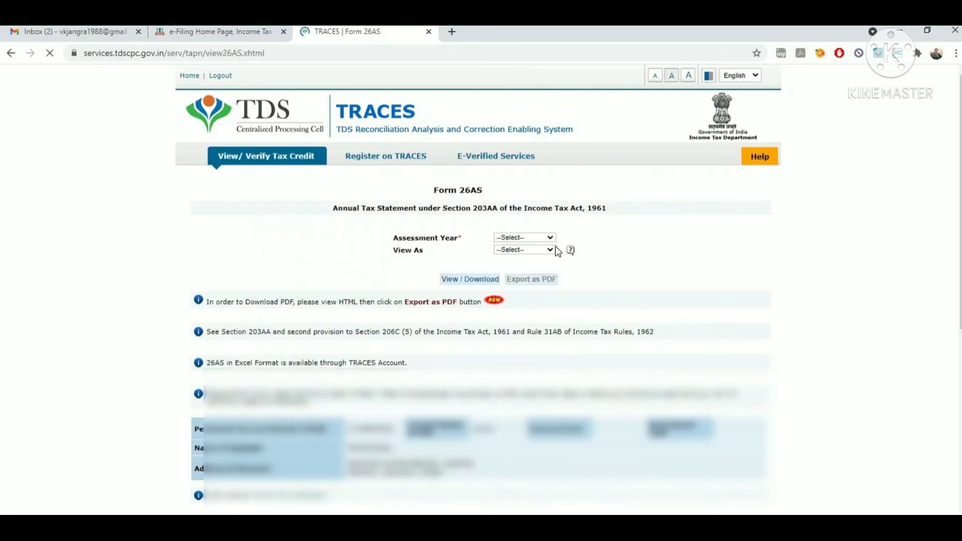
- Display Form 26AS for assessment year 2021-22 as HTML, including its tax deduction tables, and export it as PDF
left_click(542, 238)
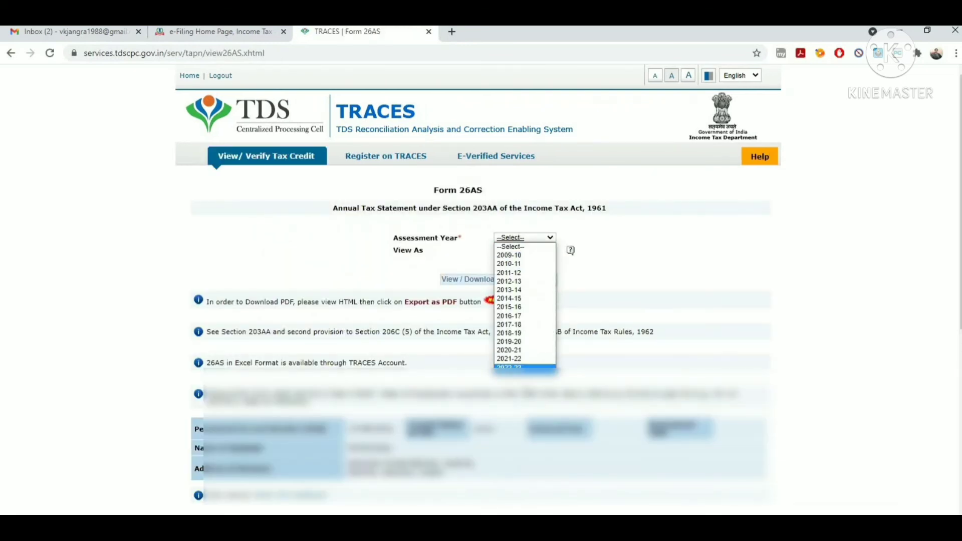
left_click(524, 360)
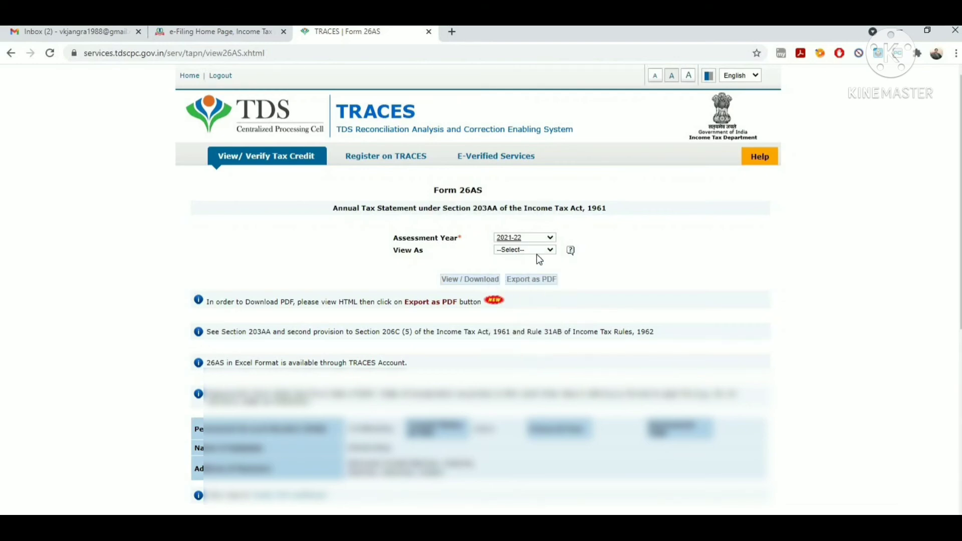
left_click(536, 254)
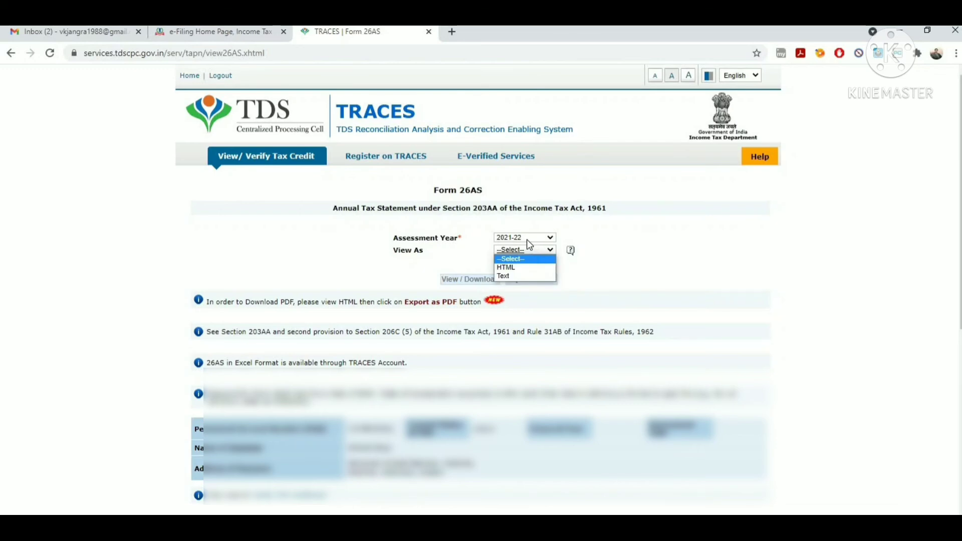
left_click(524, 267)
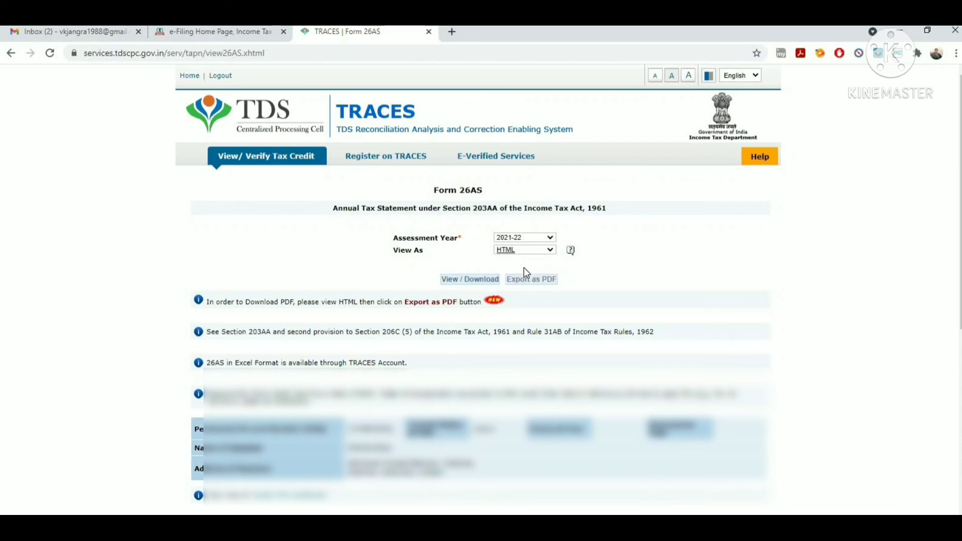
left_click(469, 288)
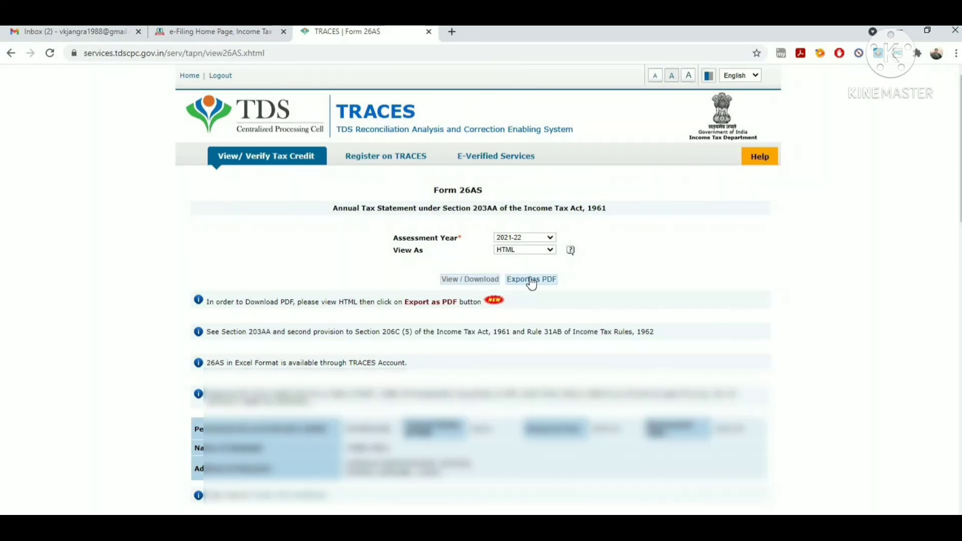
left_click(532, 282)
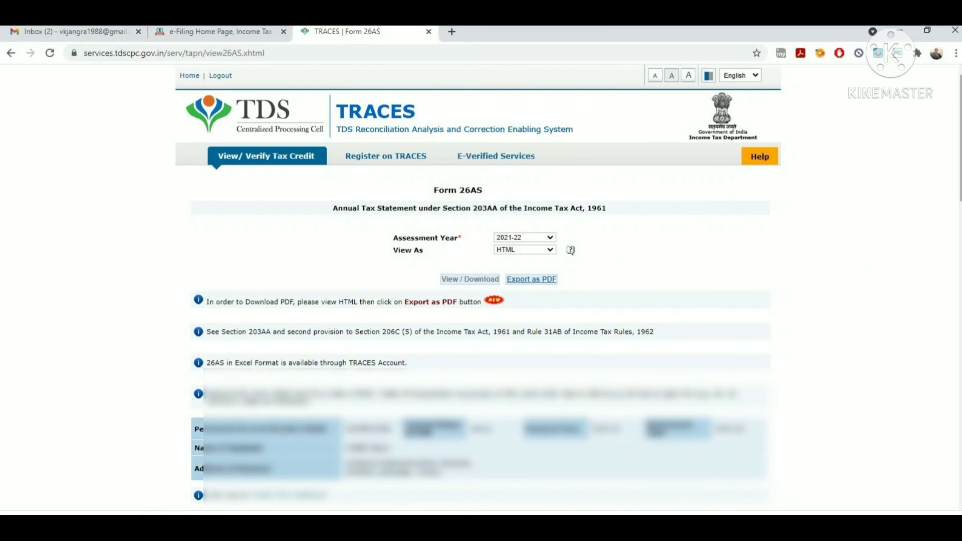
scroll(481, 291, "down", 7)
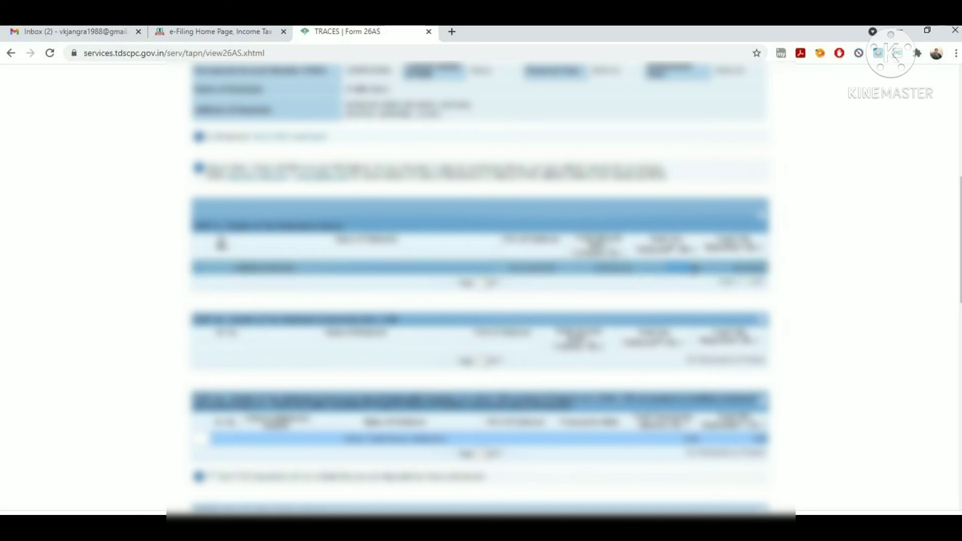
- Return to the e-Filing portal and add the filled-in TDS on Salary Income entry
left_click(256, 31)
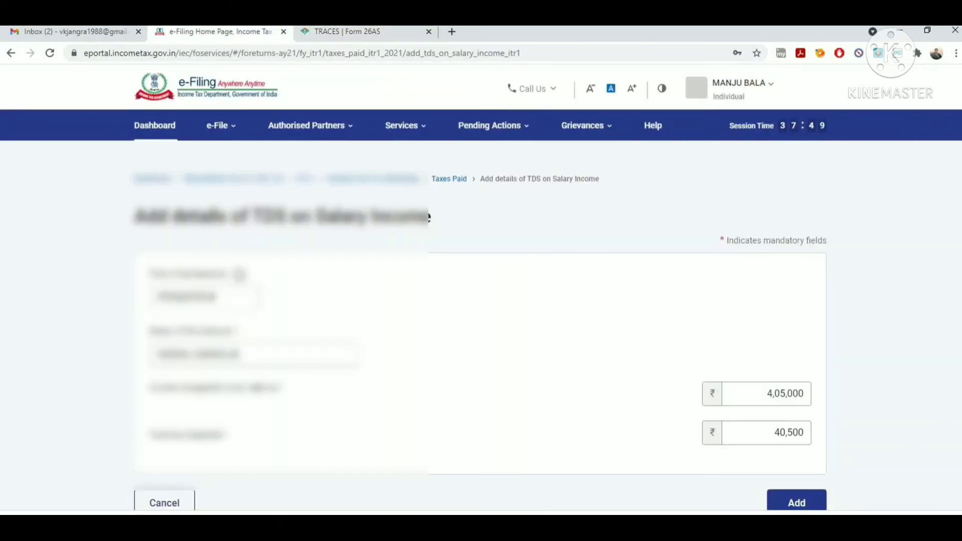
scroll(790, 430, "down", 2)
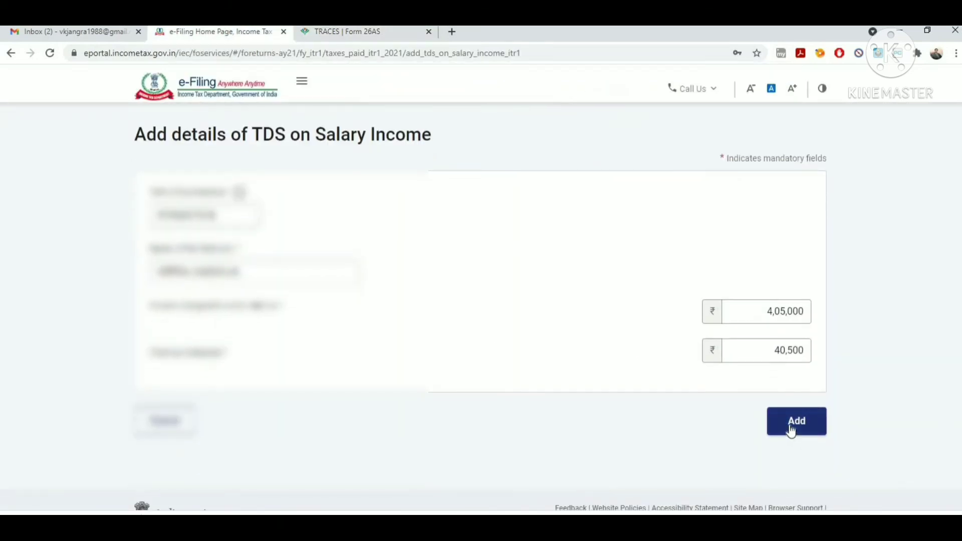
left_click(791, 430)
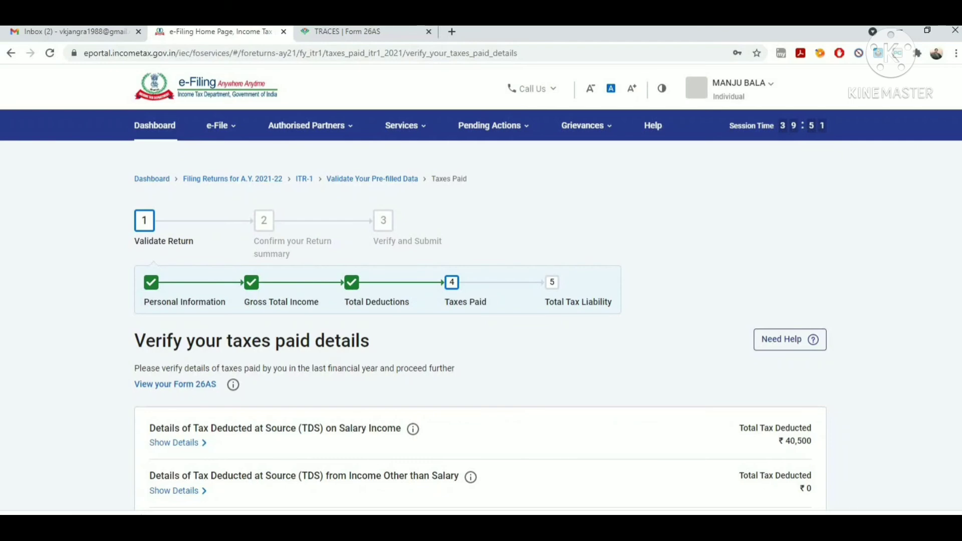
- Check the taxes paid details, including TDS from income other than salary, and confirm the section
scroll(497, 332, "down", 4)
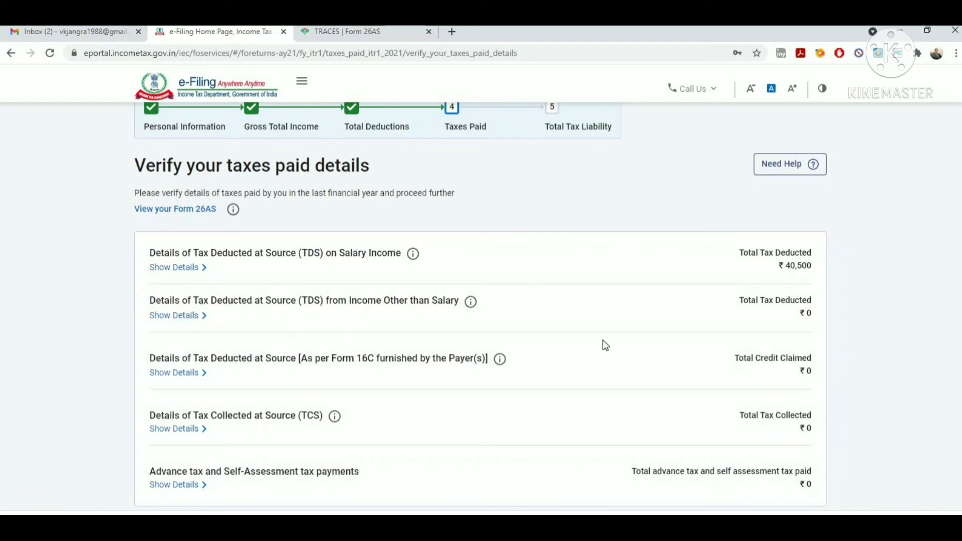
left_click_drag(419, 303, 508, 322)
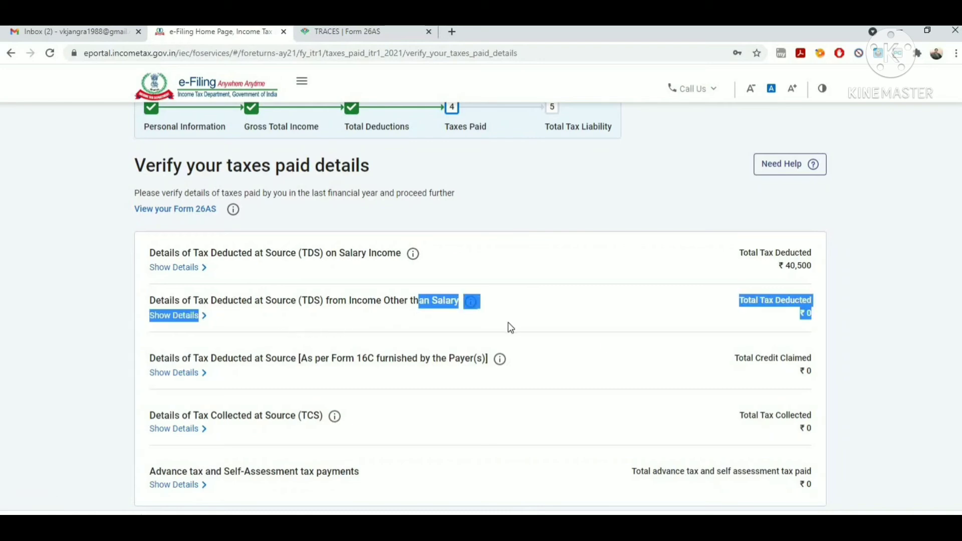
left_click(787, 337)
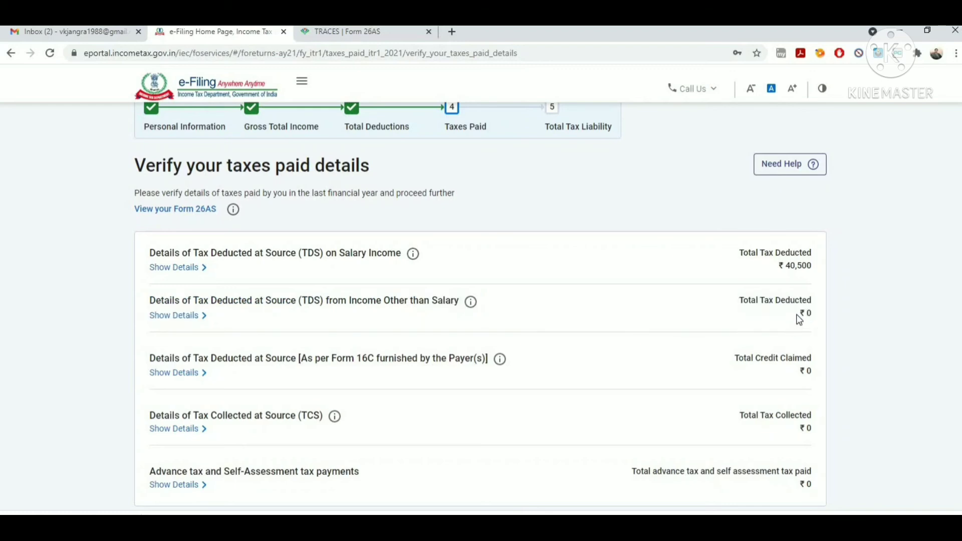
double_click(808, 315)
scroll(658, 268, "down", 2)
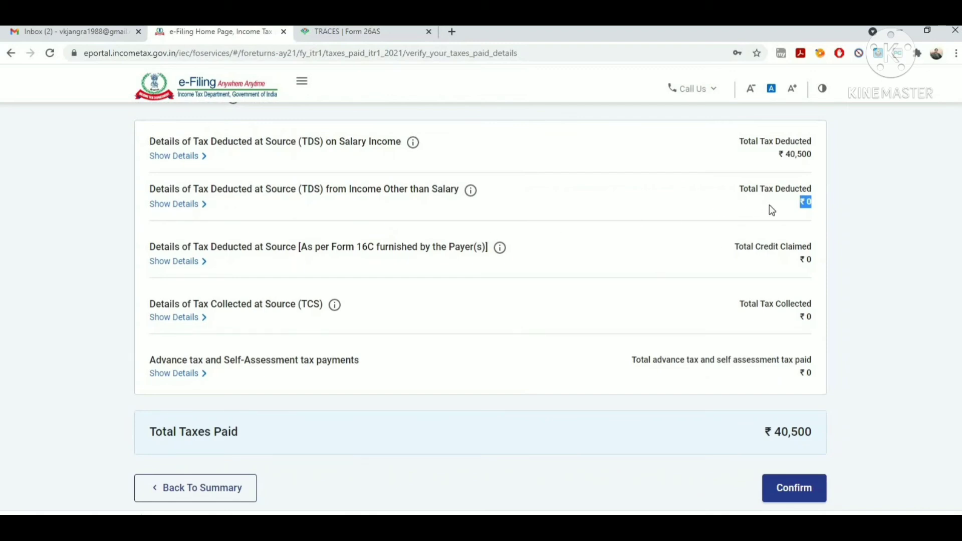
left_click(794, 494)
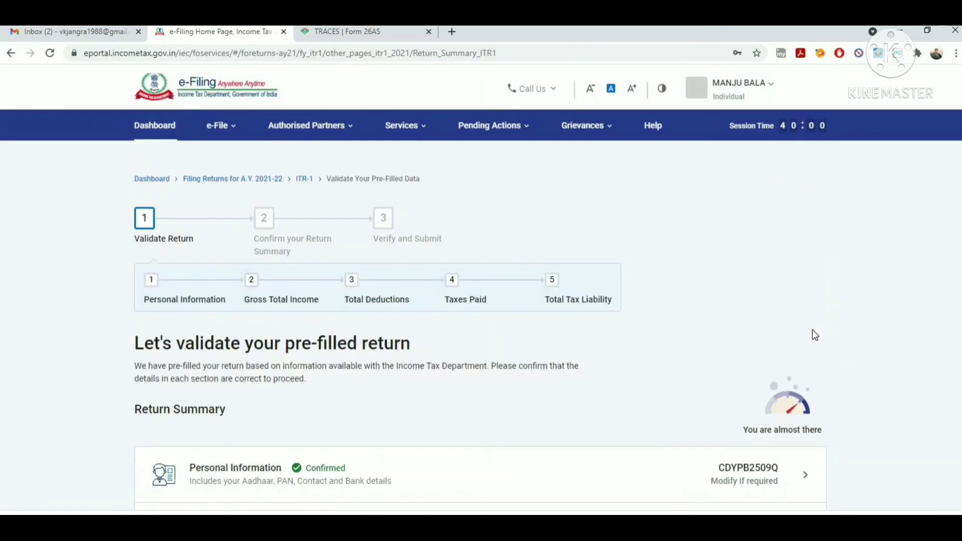
- Open the Total Tax Liability section and examine the computation of income and the tax payable on total income
scroll(491, 391, "down", 6)
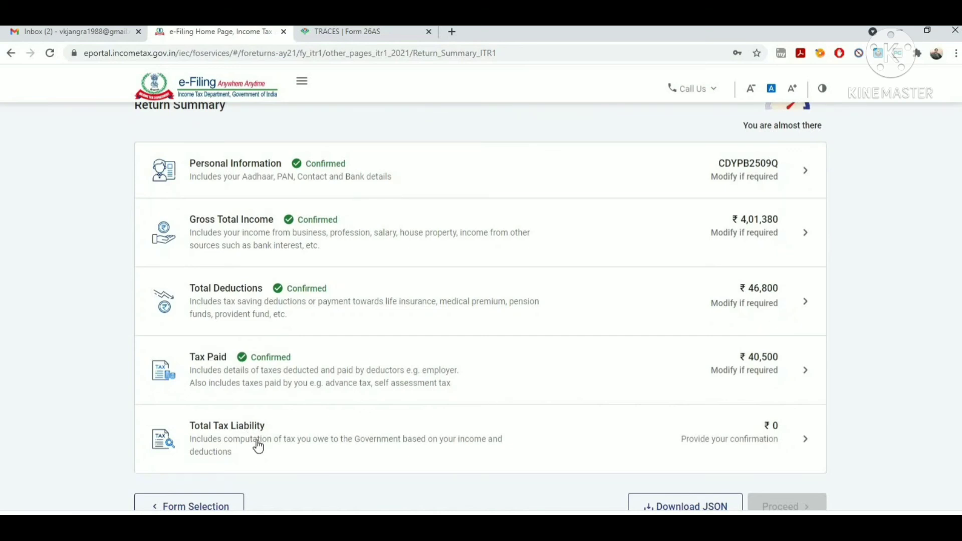
left_click(256, 439)
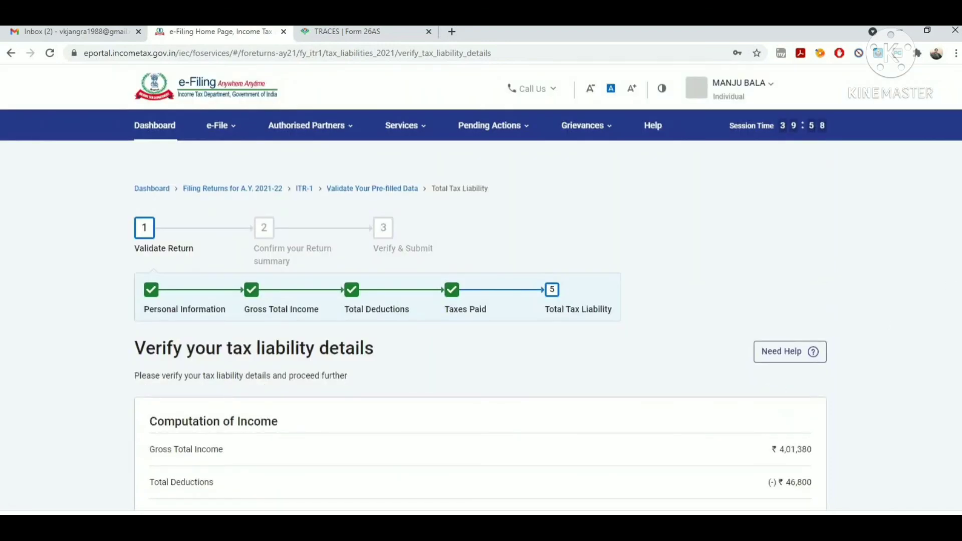
scroll(480, 326, "down", 5)
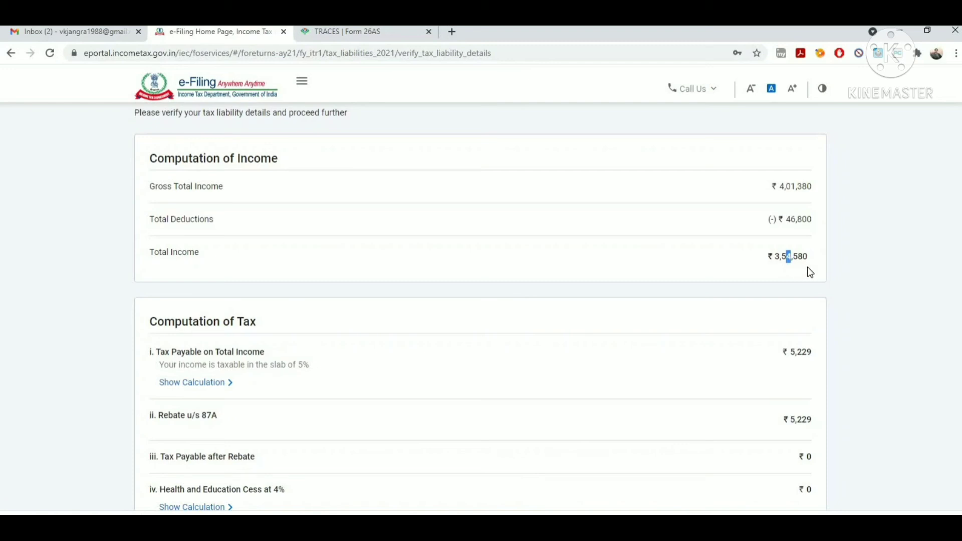
left_click(790, 294)
scroll(480, 306, "down", 2)
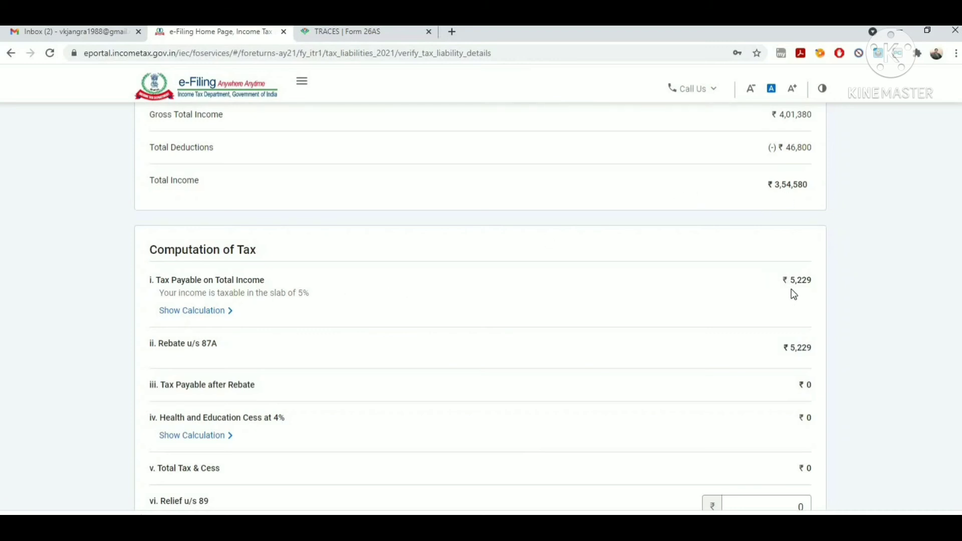
left_click_drag(795, 286, 829, 293)
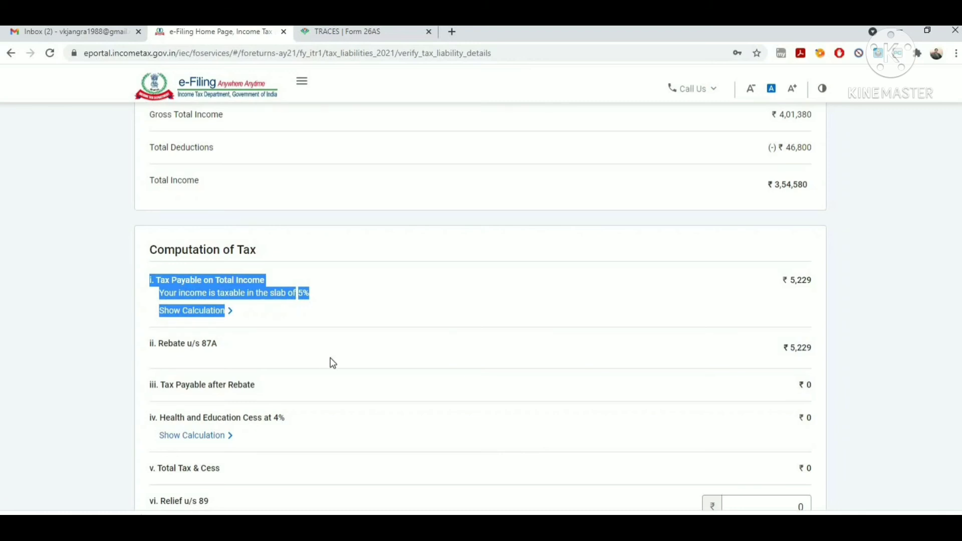
left_click(350, 355)
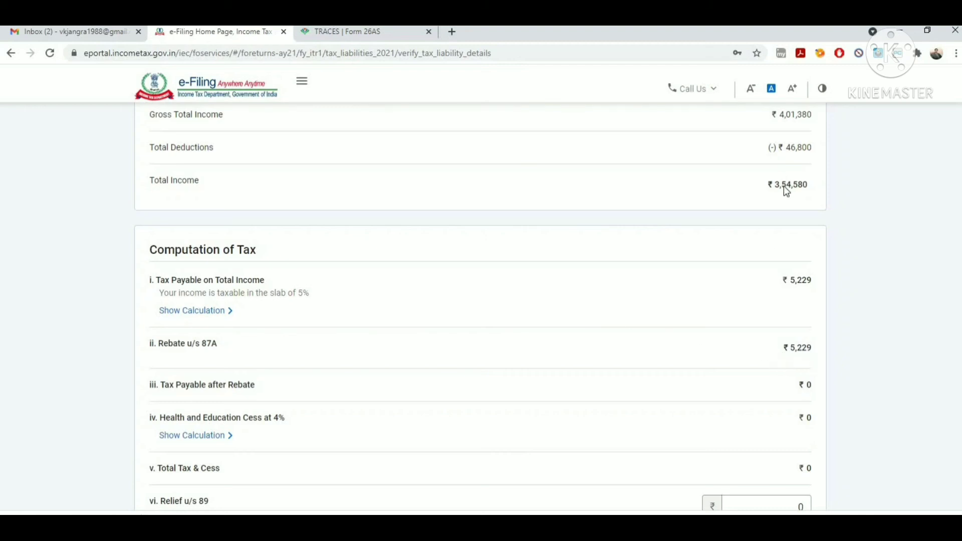
left_click_drag(781, 186, 808, 190)
left_click_drag(790, 281, 810, 292)
- Check the relief, interest and fee amounts down to the total tax, and confirm the tax liability details
scroll(480, 305, "down", 5)
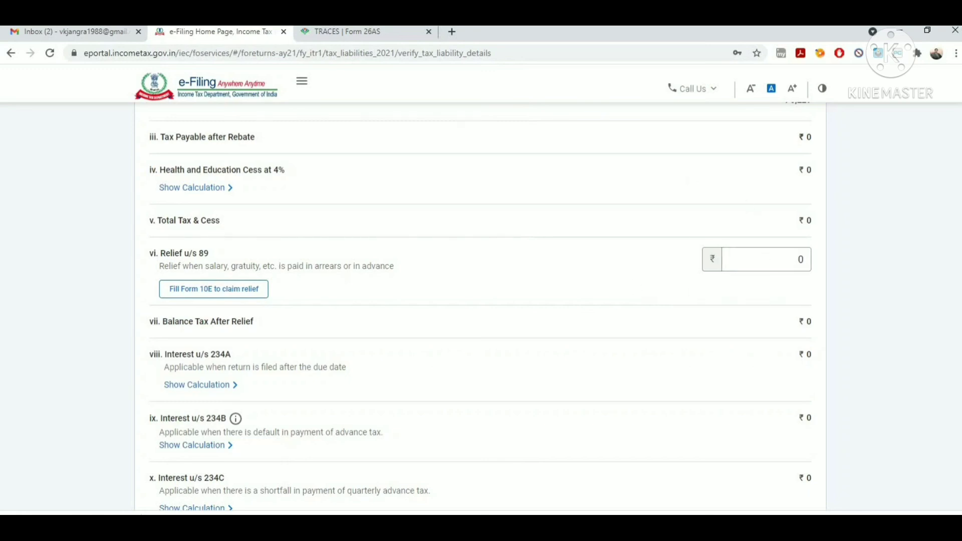
scroll(480, 305, "down", 5)
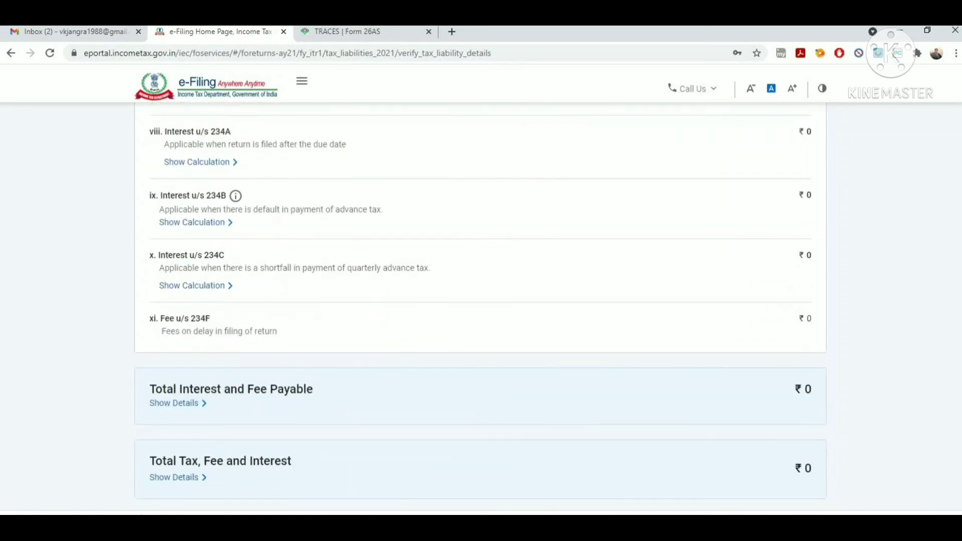
scroll(797, 410, "down", 3)
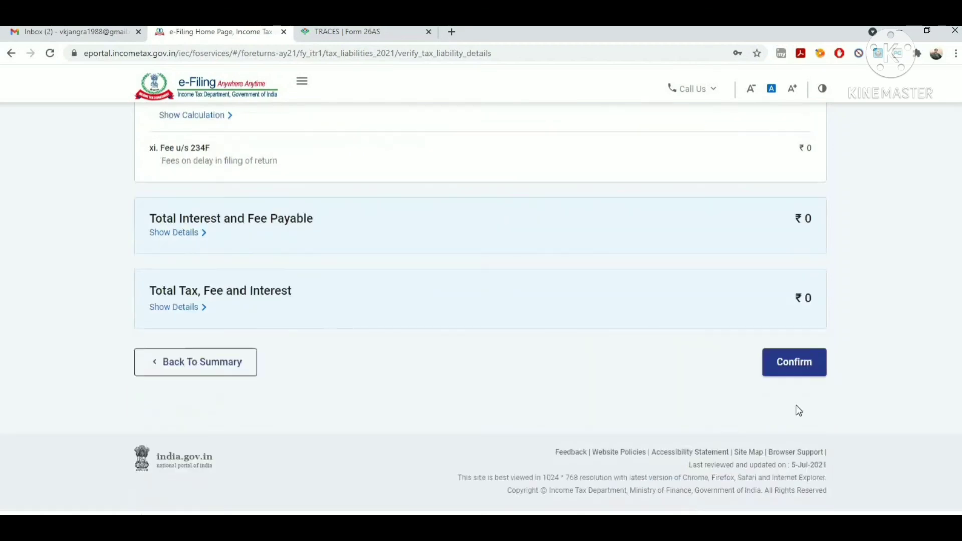
left_click(781, 367)
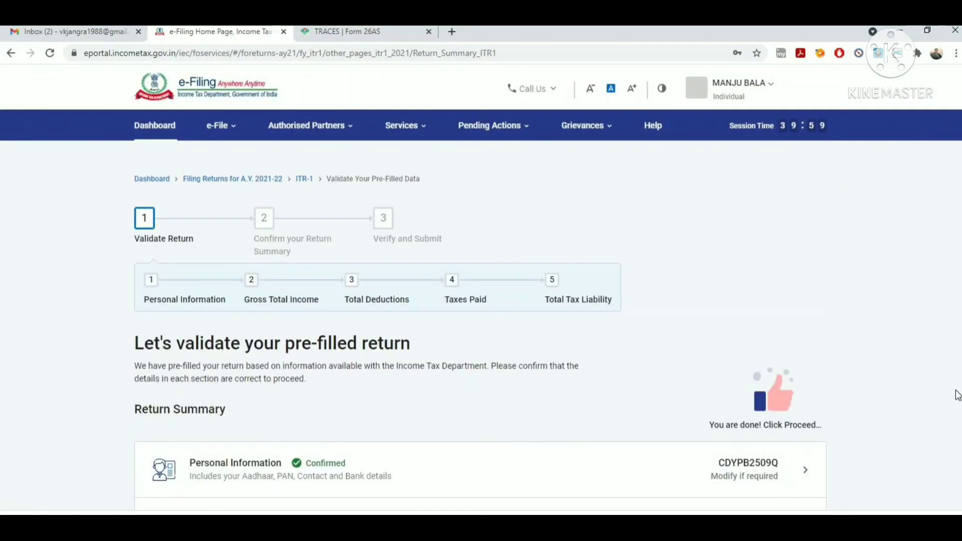
- Review the income, deductions, tax paid and tax liability sections of the return summary
scroll(479, 307, "down", 8)
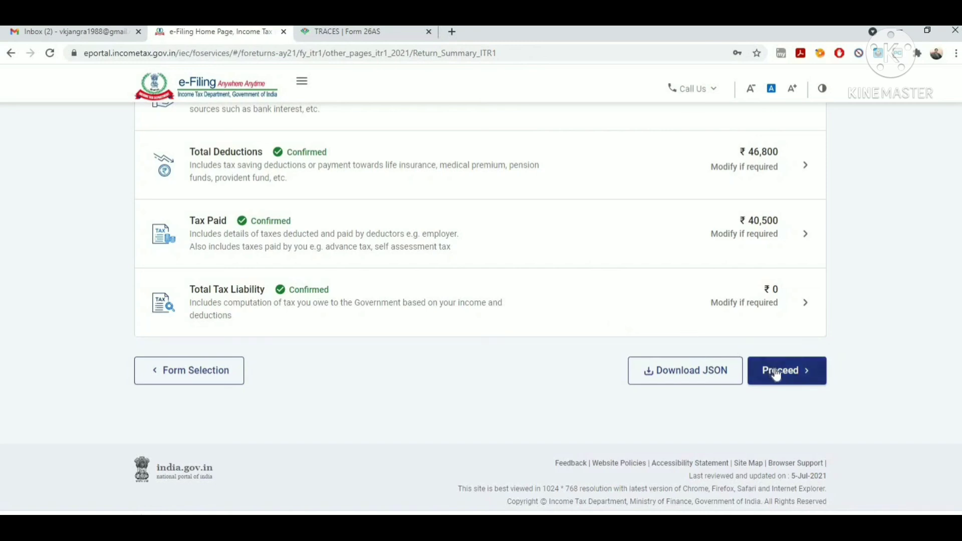
scroll(480, 306, "up", 5)
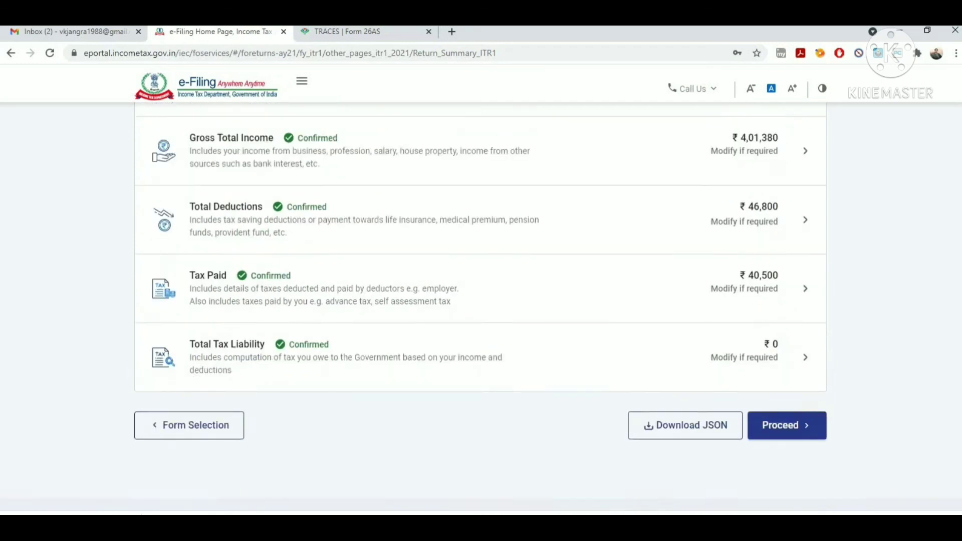
scroll(480, 306, "down", 2)
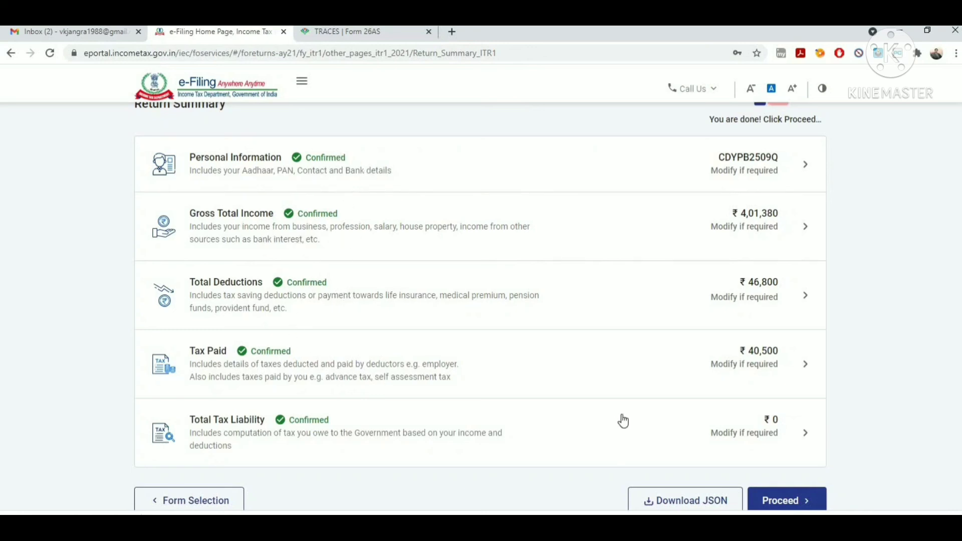
- Proceed to the tax summary, check the taxable income, tax payable and refund amount, and continue to the return preview stage
left_click(799, 504)
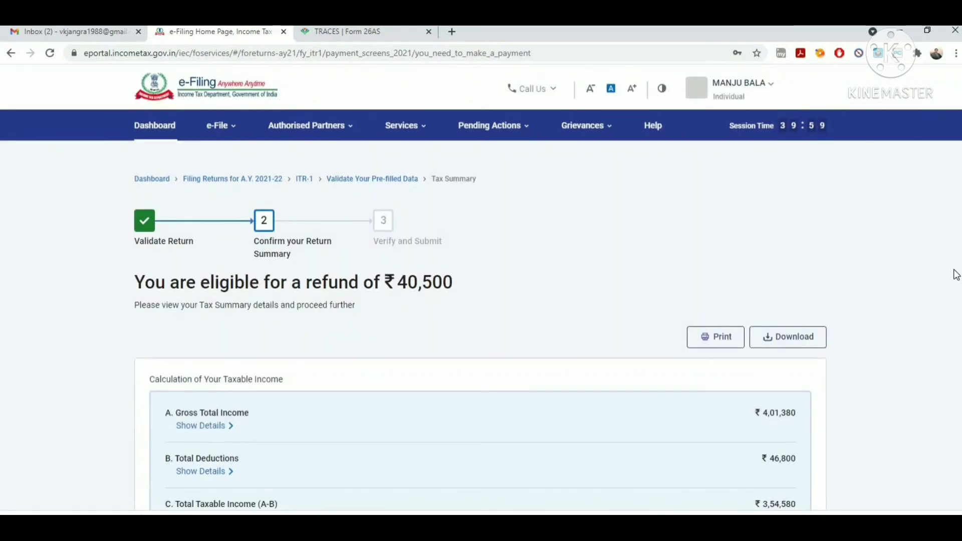
scroll(744, 192, "down", 4)
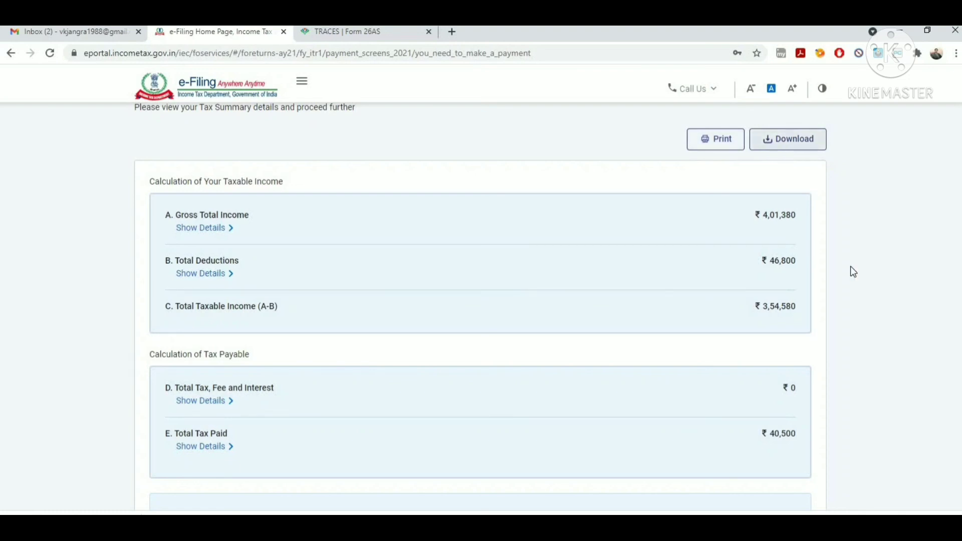
scroll(481, 300, "down", 4)
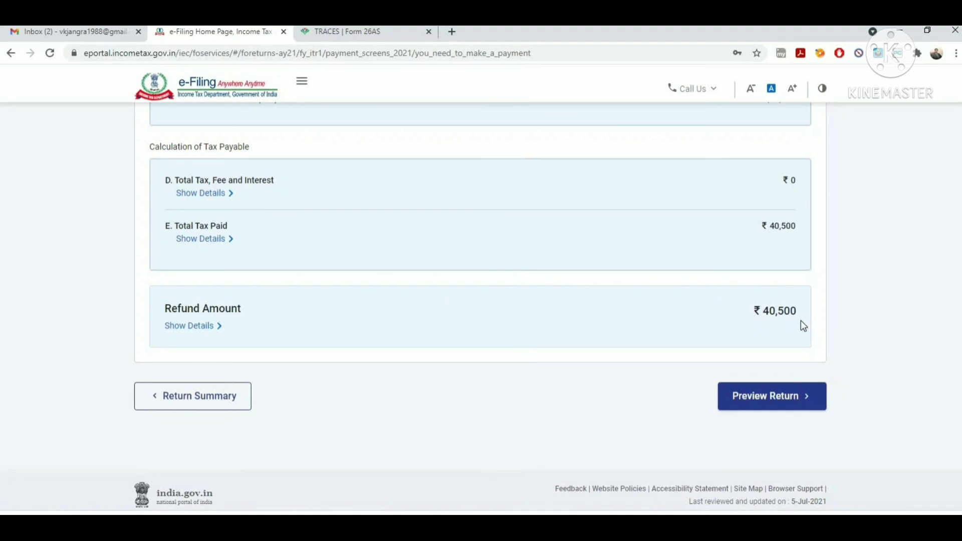
left_click(765, 401)
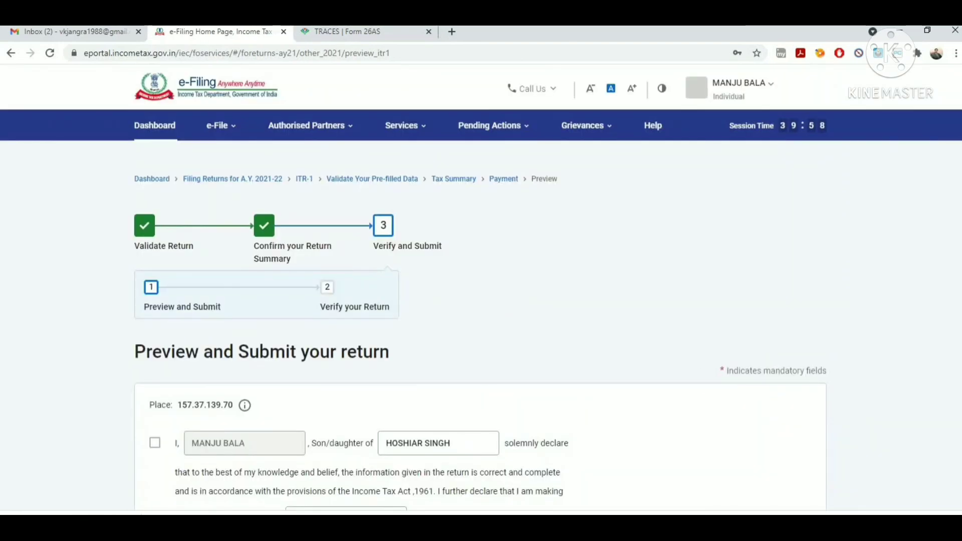
- Accept the declaration with the capacity kept as Self, leave the Tax Return Preparer details blank, and proceed to the preview
scroll(957, 294, "down", 3)
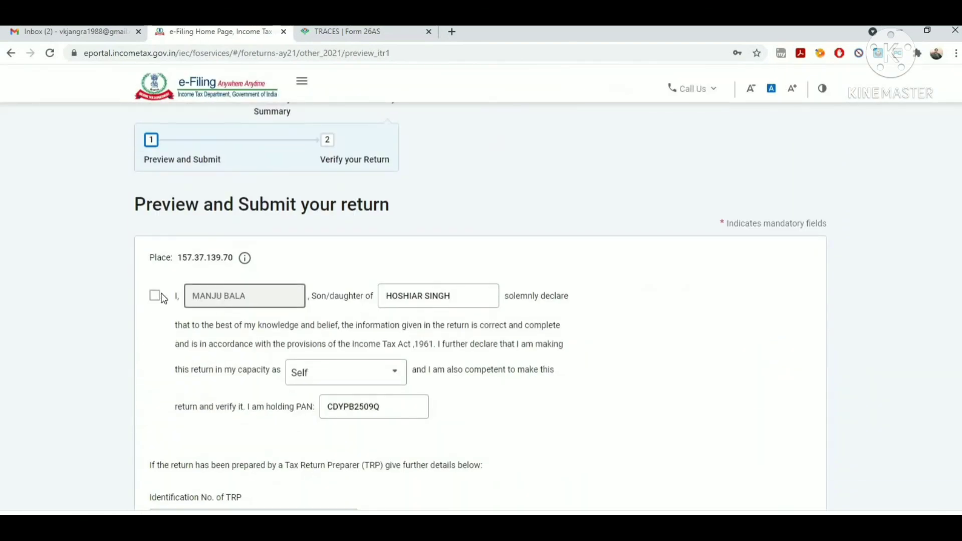
left_click(155, 298)
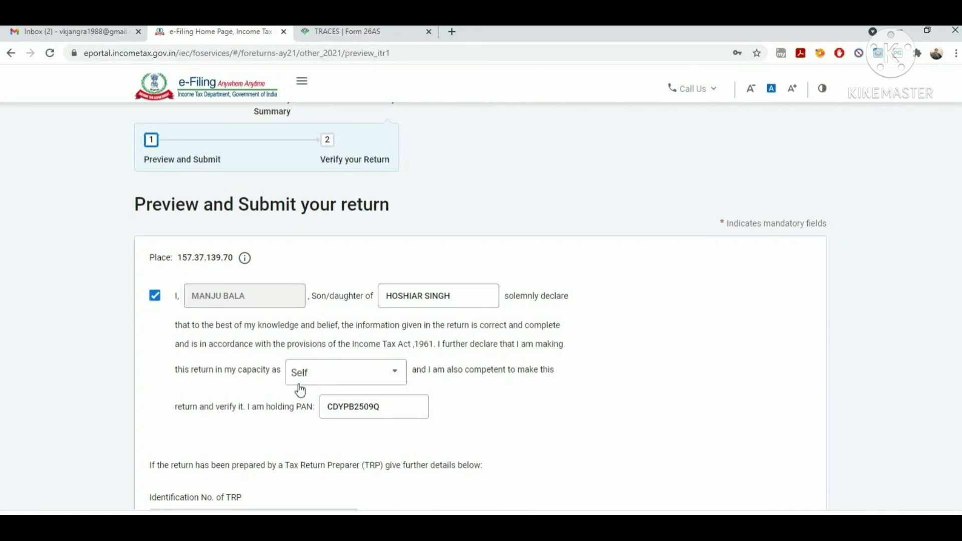
left_click(330, 384)
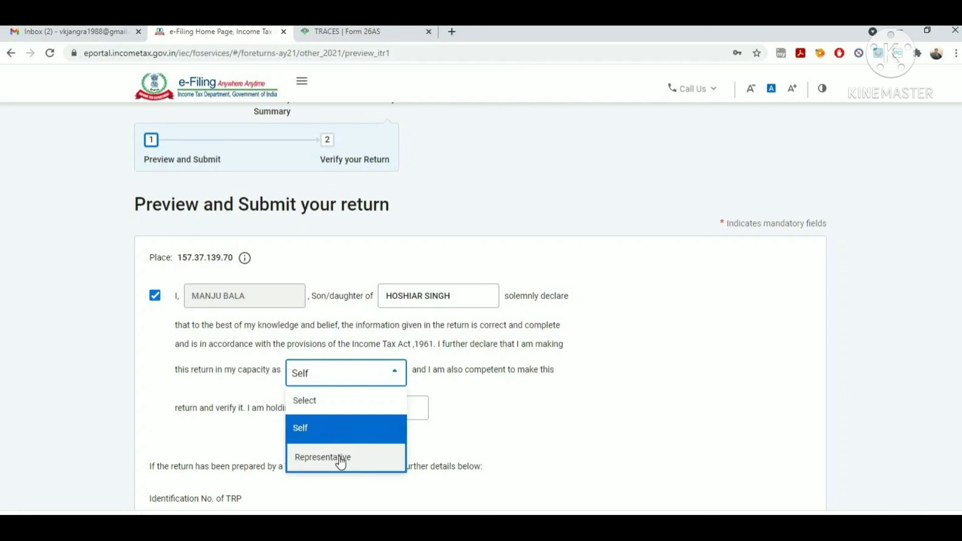
left_click(542, 431)
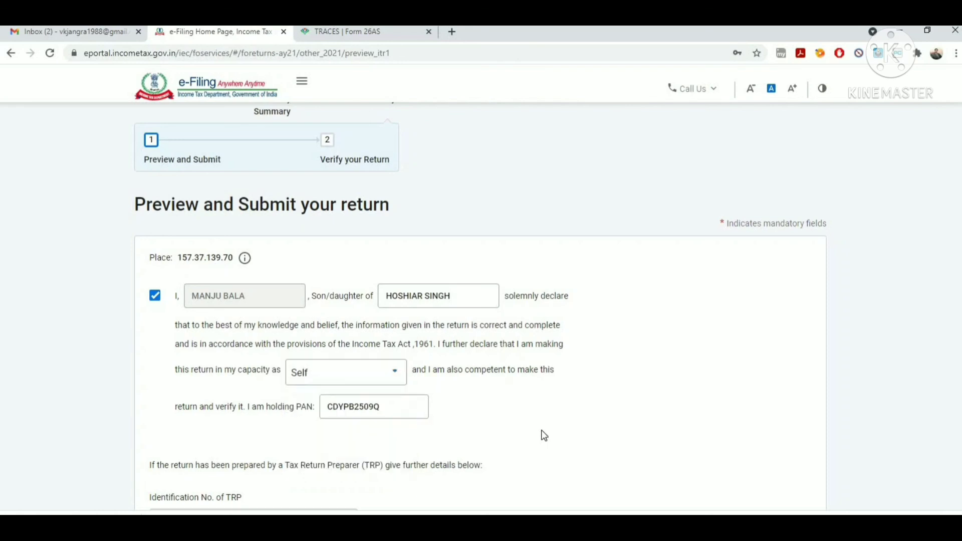
scroll(482, 338, "down", 3)
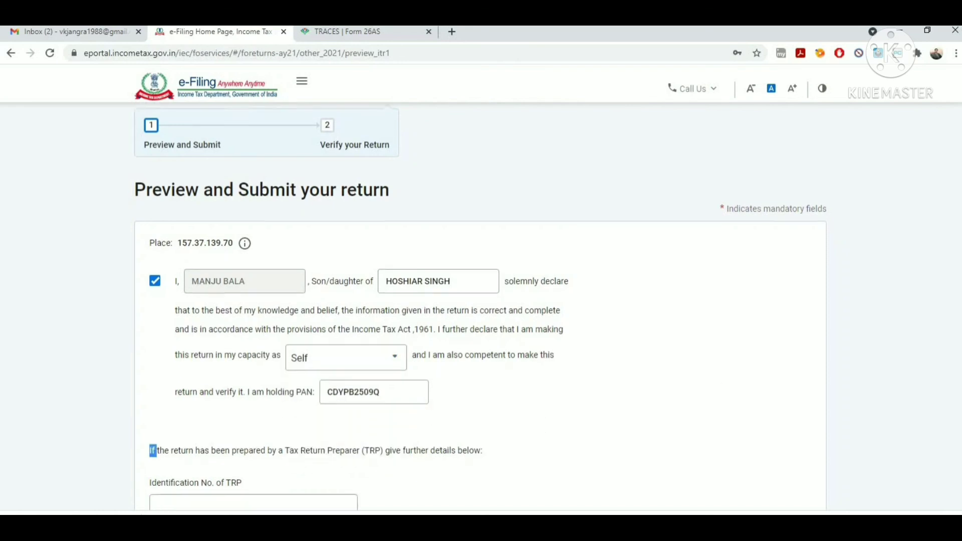
left_click(354, 289)
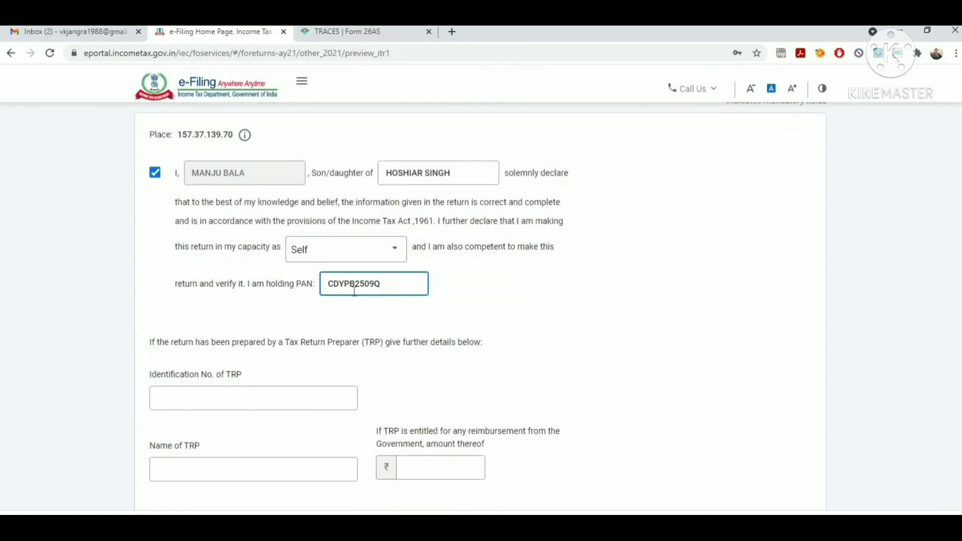
scroll(783, 319, "down", 4)
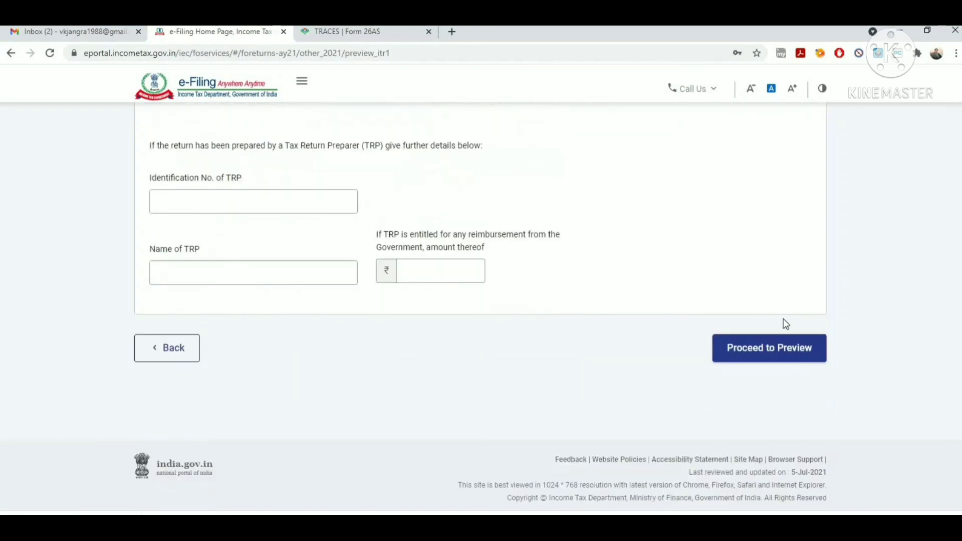
left_click(769, 351)
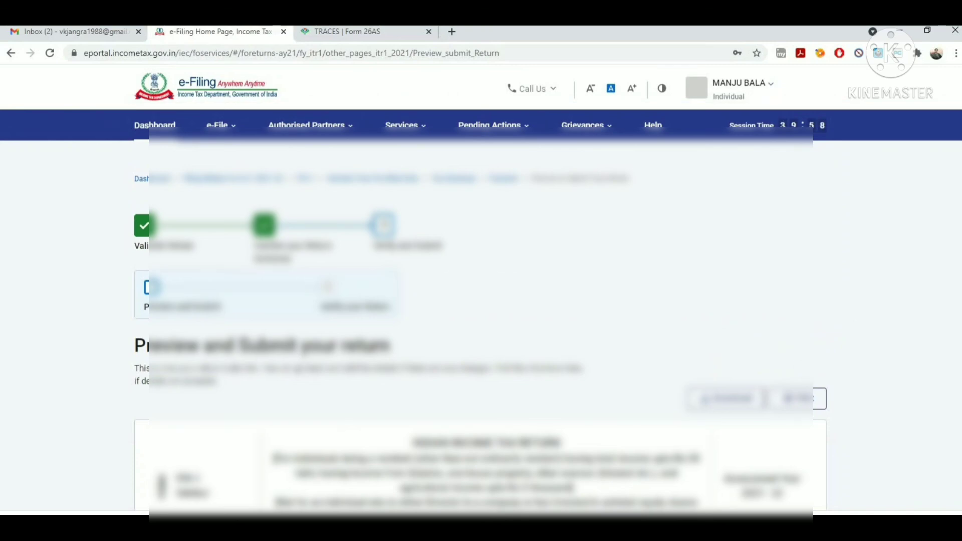
- Review the salary income and deductions in the return preview, and check the individual entries under Income from Other Sources
scroll(481, 311, "down", 15)
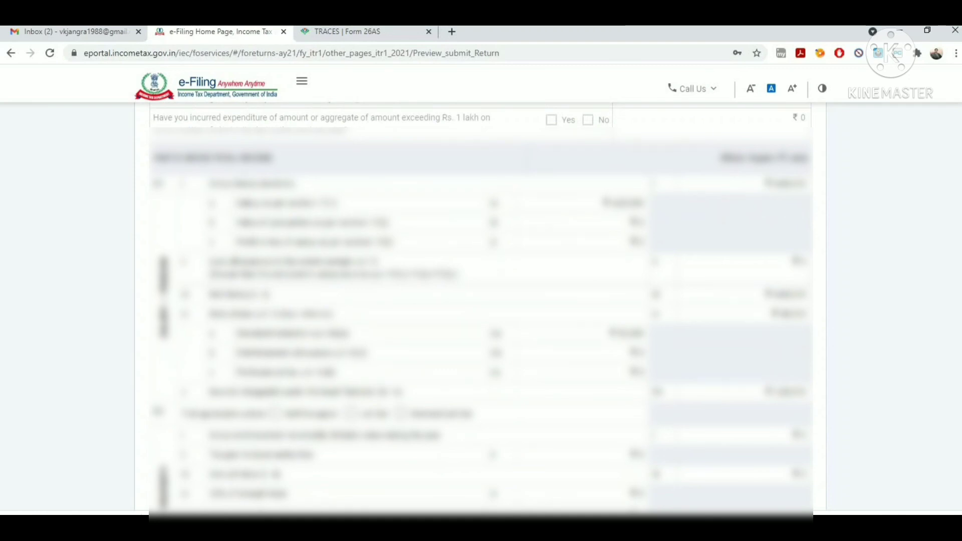
scroll(481, 307, "down", 10)
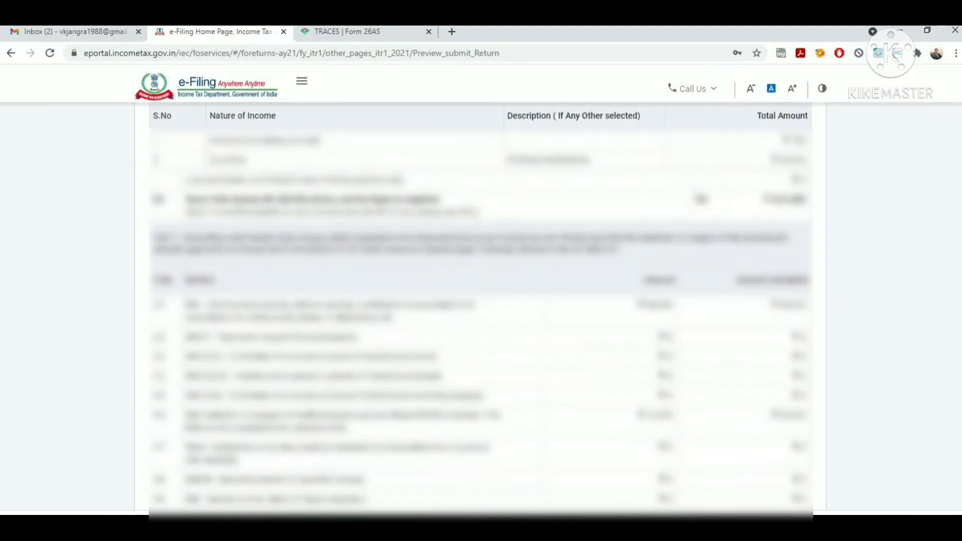
scroll(481, 308, "down", 10)
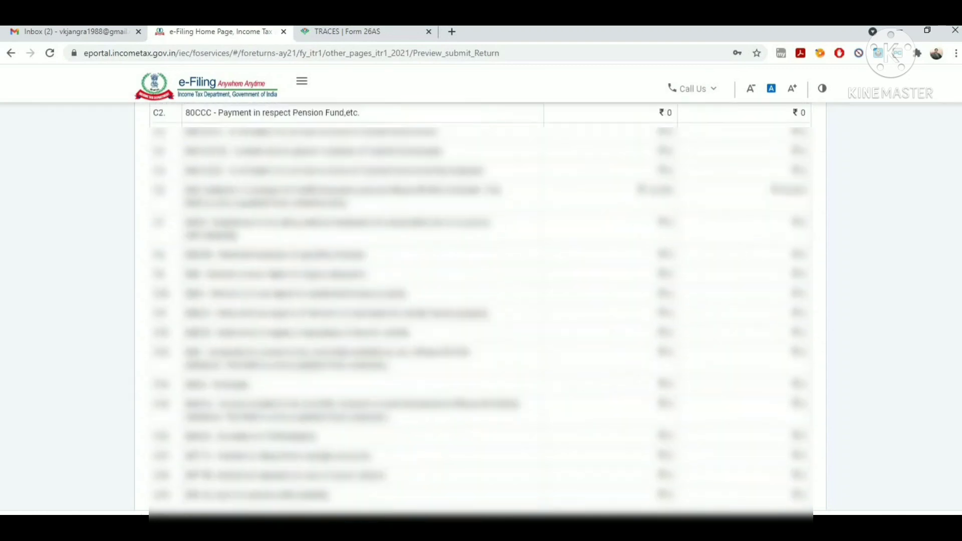
scroll(481, 308, "up", 10)
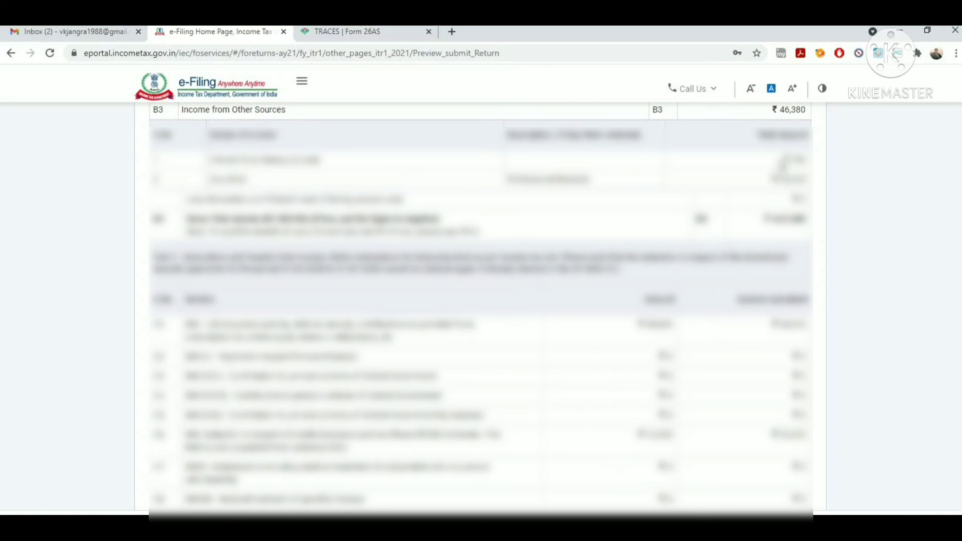
double_click(800, 164)
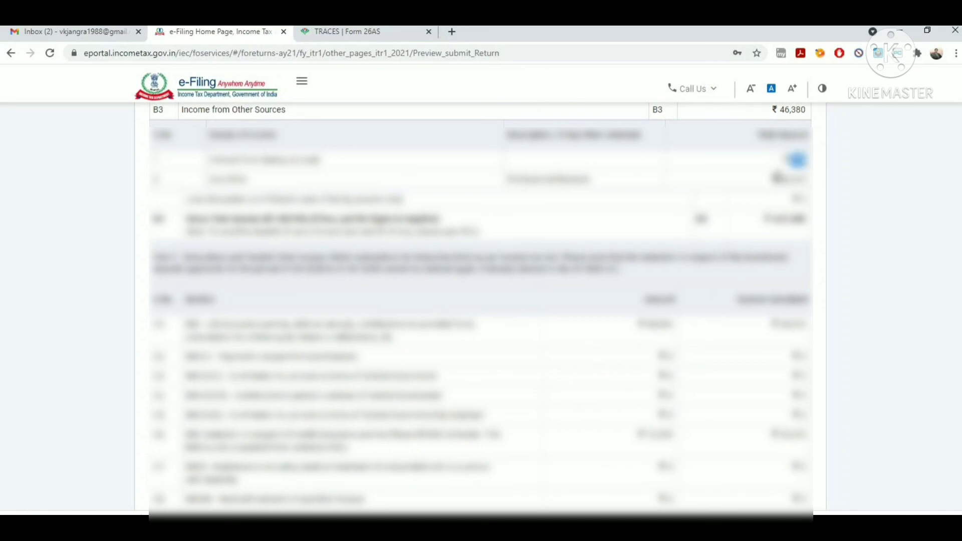
double_click(805, 181)
left_click(853, 240)
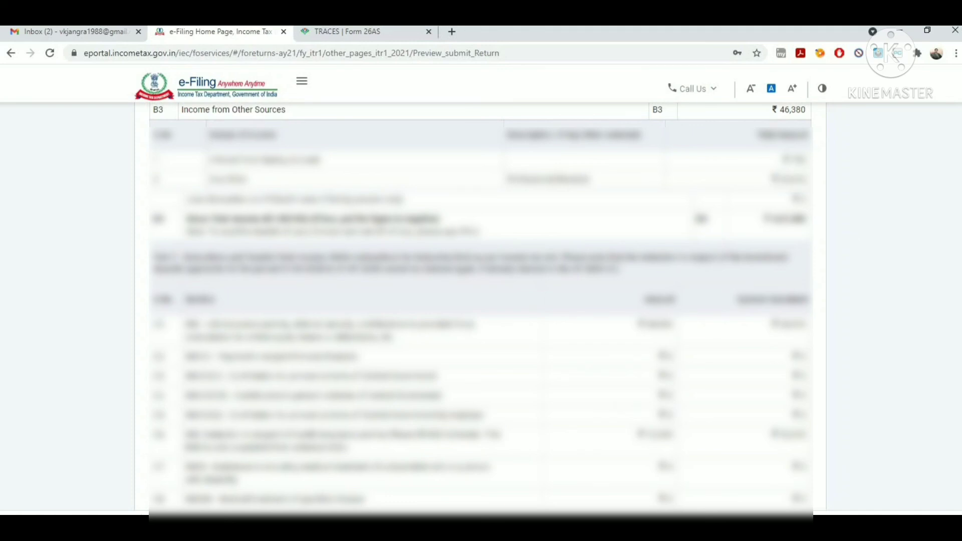
- Examine the donation, tax payment, TDS, health insurance and bank account schedules in the return preview
scroll(481, 300, "down", 10)
scroll(481, 300, "down", 10)
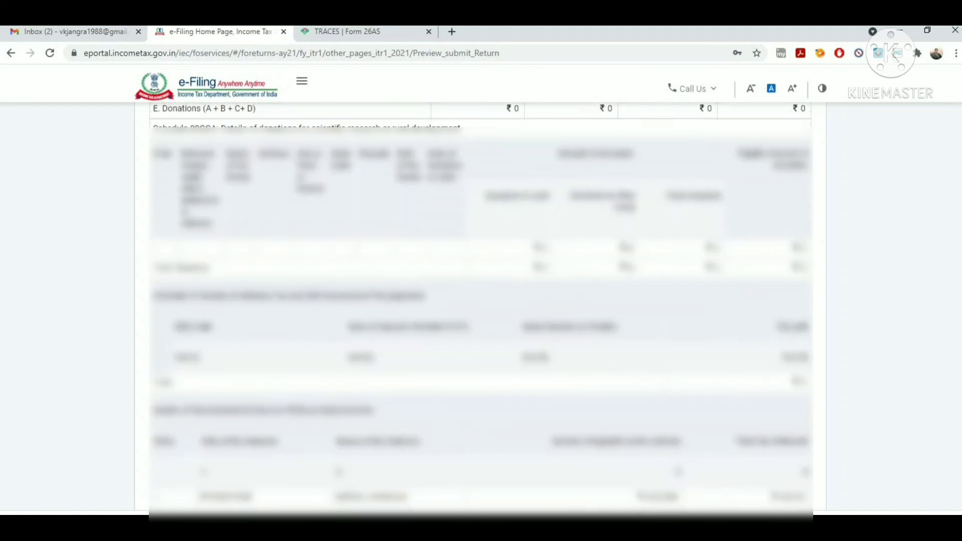
scroll(482, 301, "up", 8)
scroll(481, 300, "up", 3)
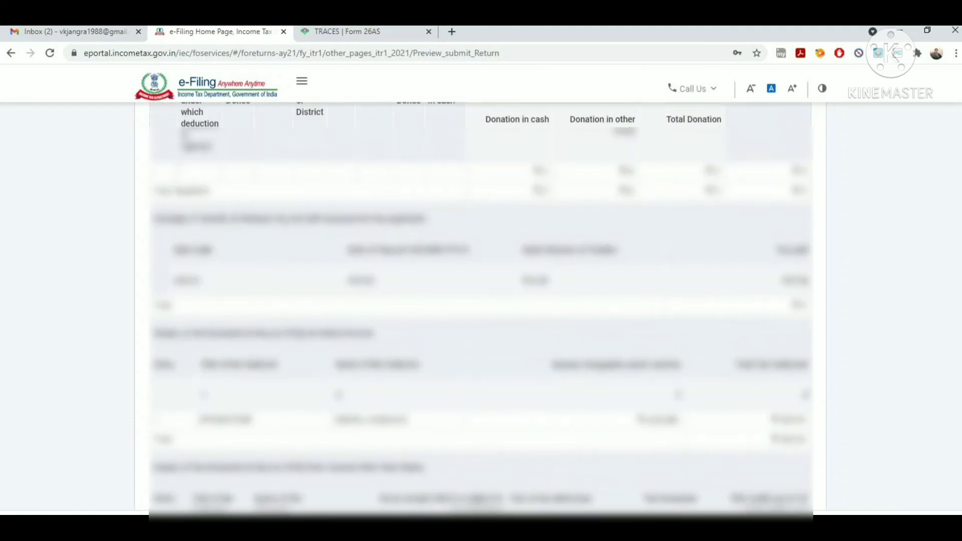
scroll(481, 301, "down", 8)
scroll(481, 301, "down", 5)
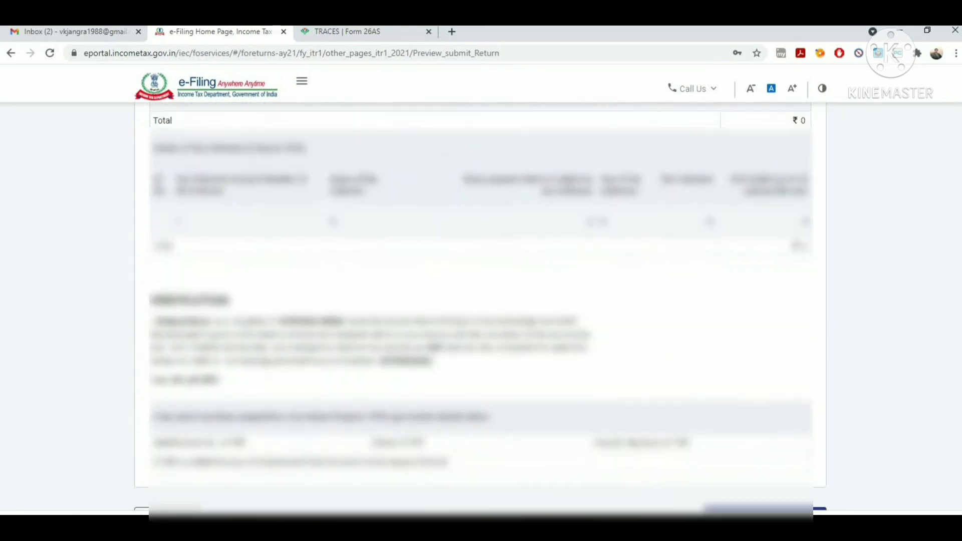
scroll(482, 300, "up", 12)
scroll(481, 301, "up", 2)
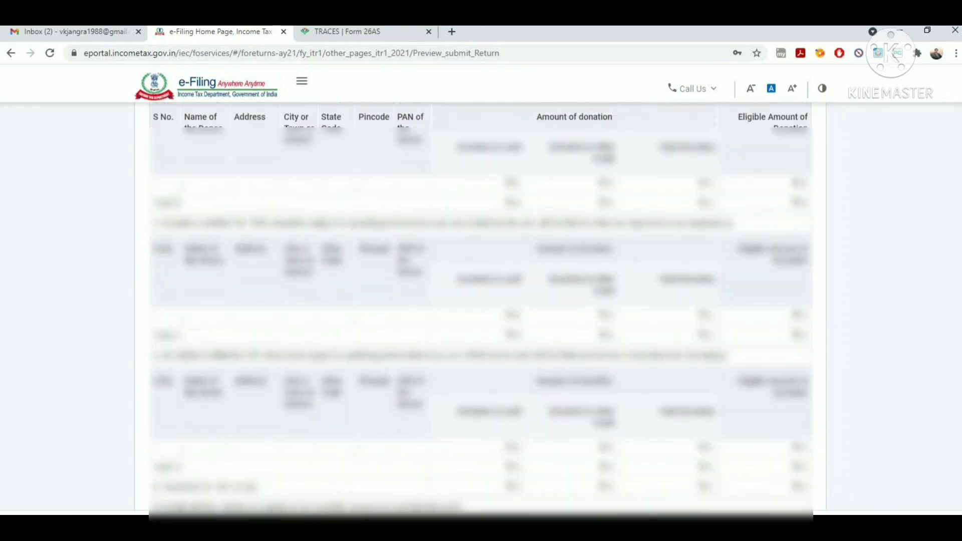
scroll(481, 301, "up", 10)
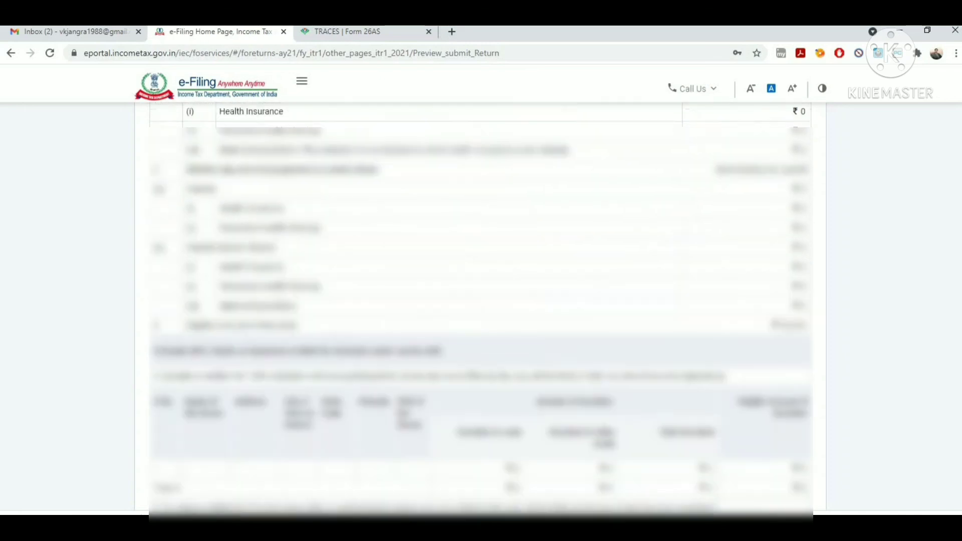
scroll(481, 301, "up", 1)
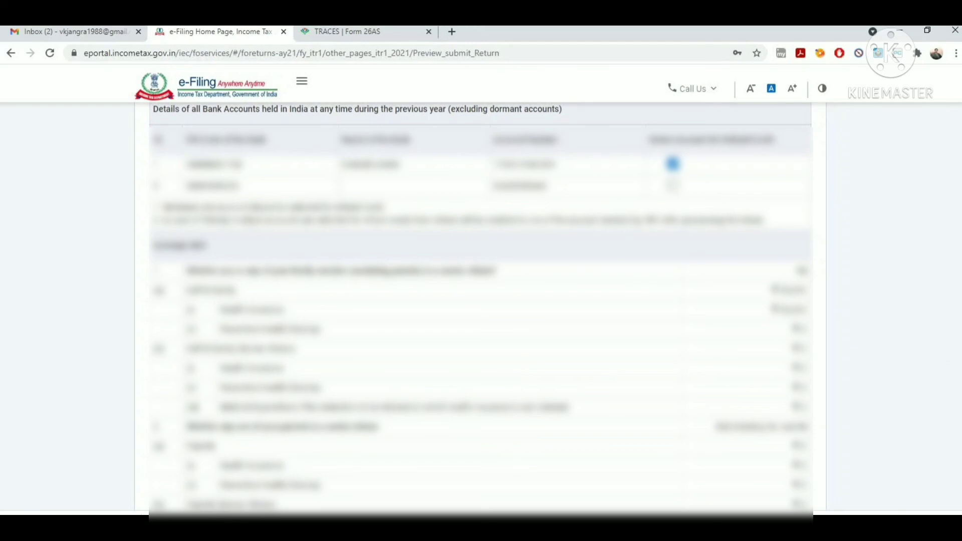
- Submit the previewed return for validation and open the error about the mandatory Town/City/District for correction
scroll(481, 306, "down", 20)
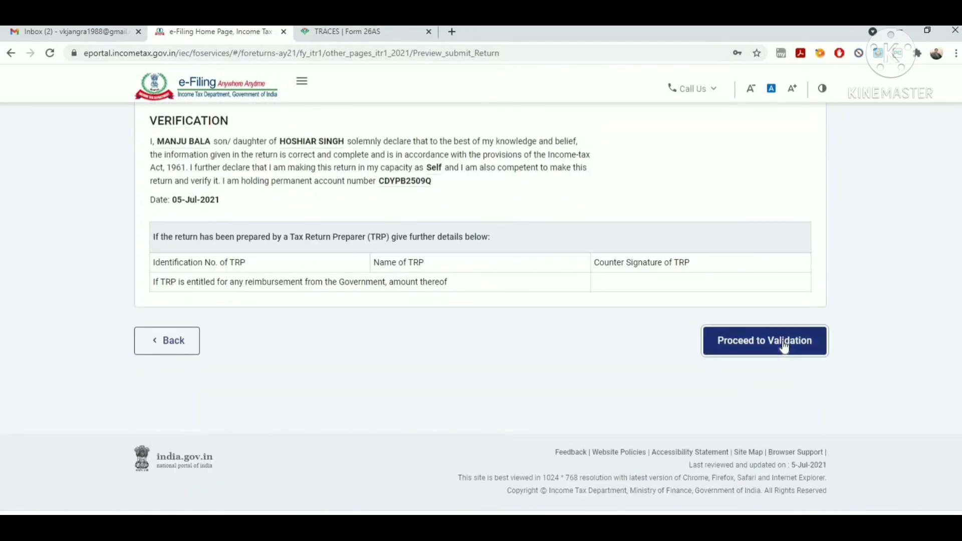
left_click(785, 346)
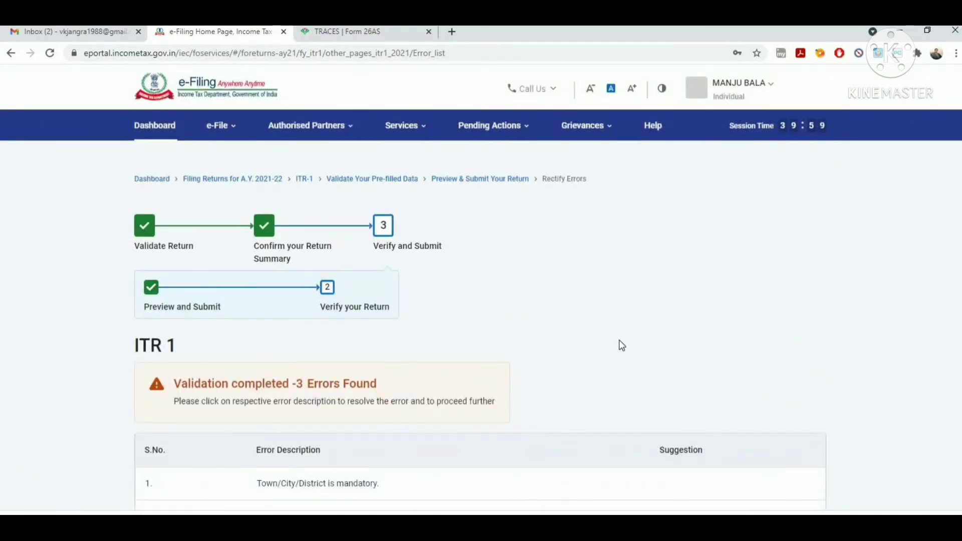
scroll(480, 326, "down", 2)
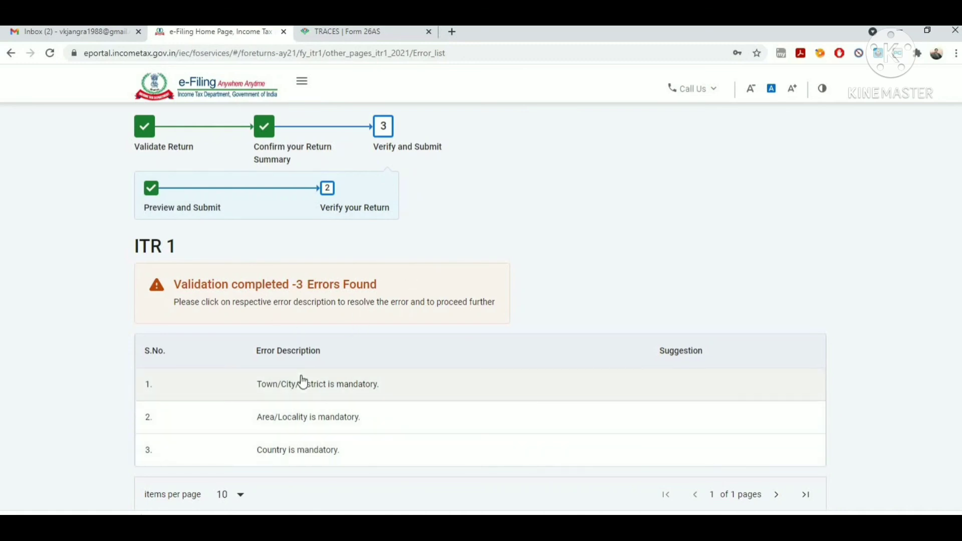
left_click(302, 382)
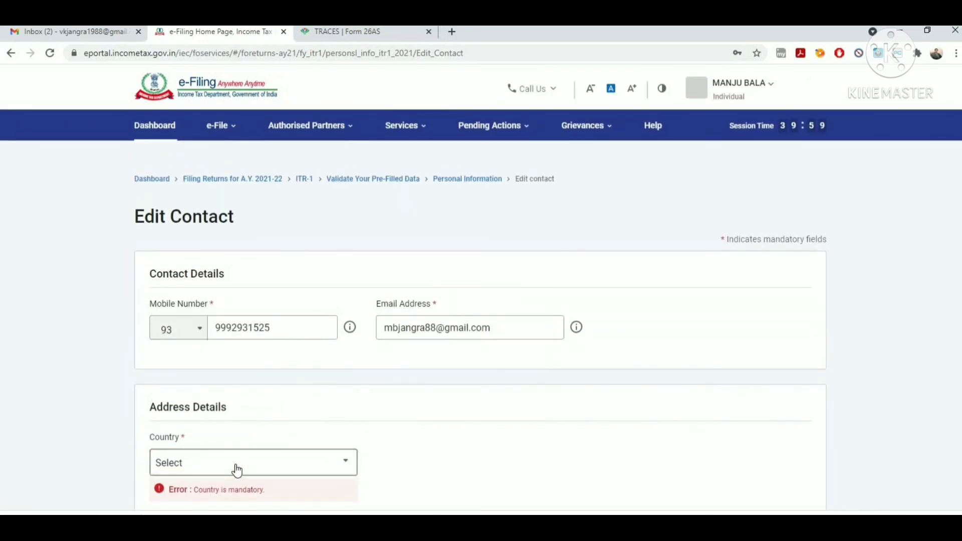
- Set the country in the contact's address details to India
left_click(238, 470)
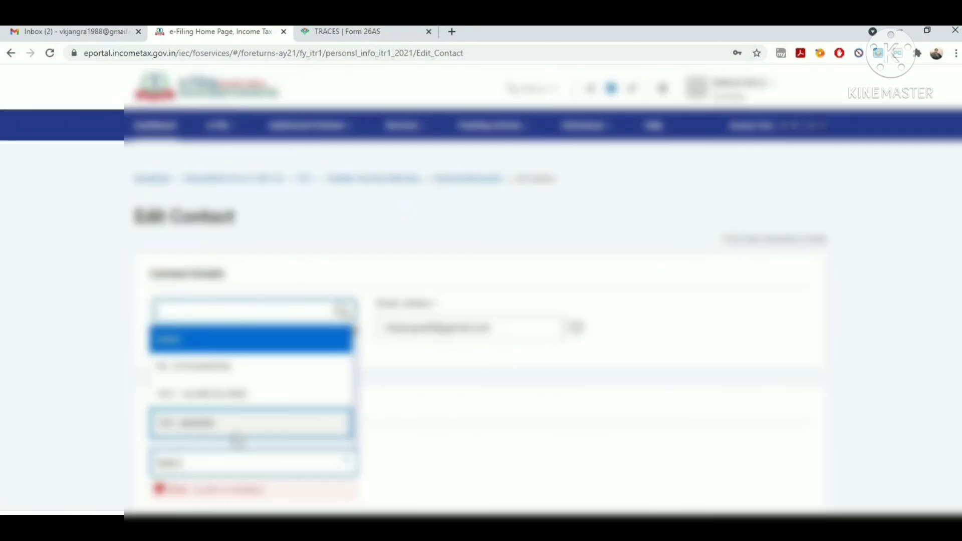
type("indi")
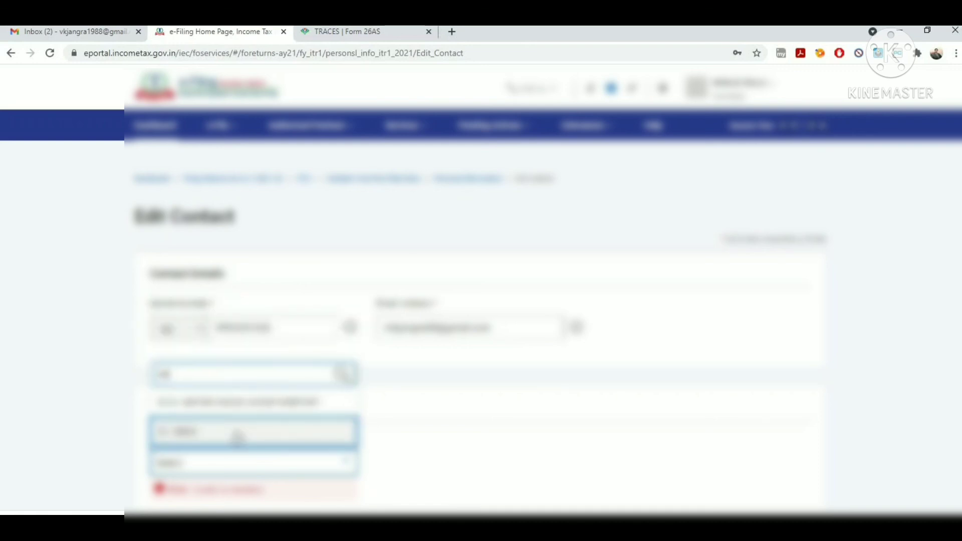
left_click(238, 437)
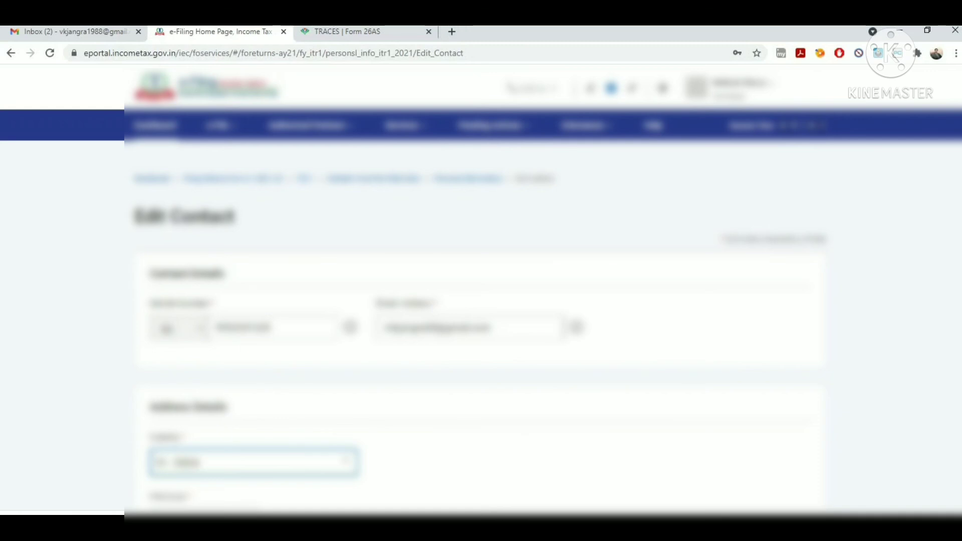
- Select the town/city/district and the post office in the contact's address details
scroll(481, 301, "down", 3)
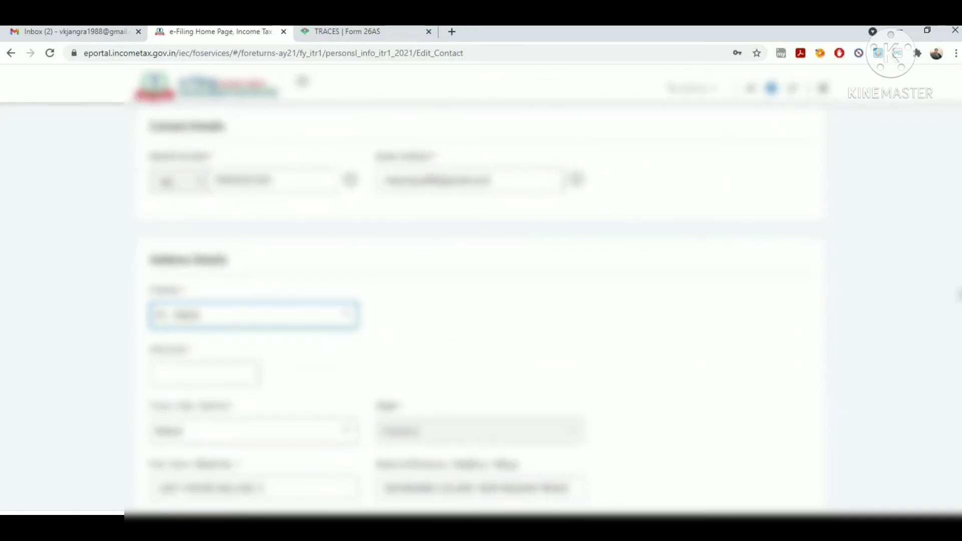
scroll(413, 322, "down", 2)
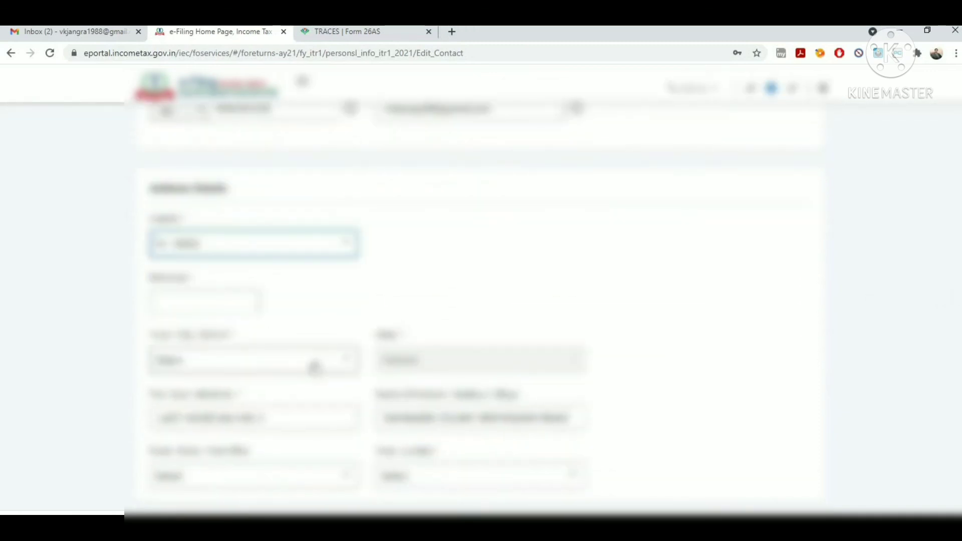
left_click(314, 366)
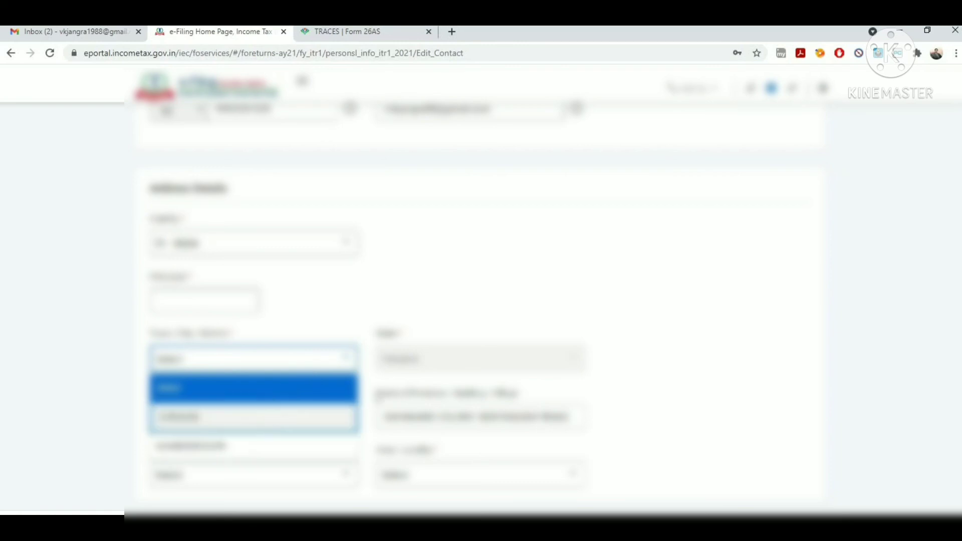
left_click(271, 417)
left_click(573, 418)
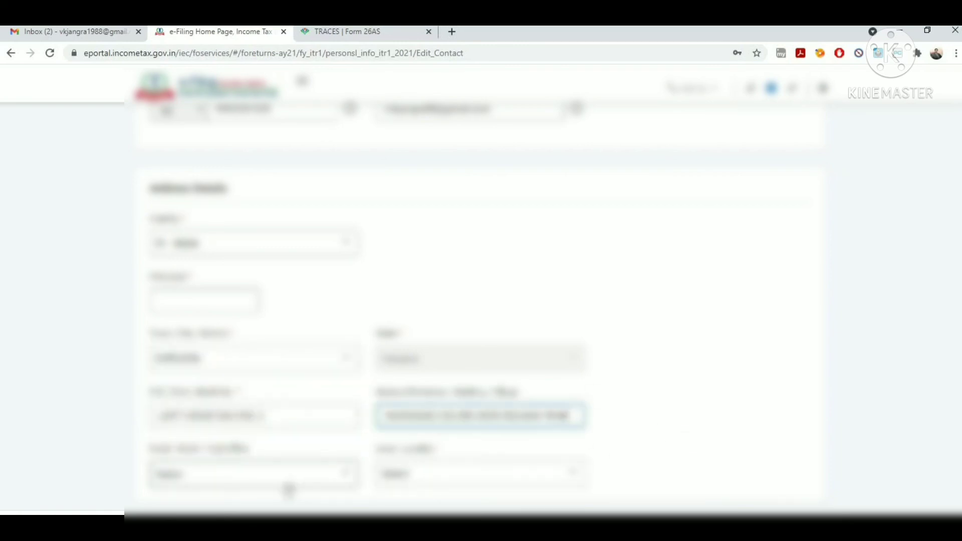
left_click(288, 485)
left_click(275, 447)
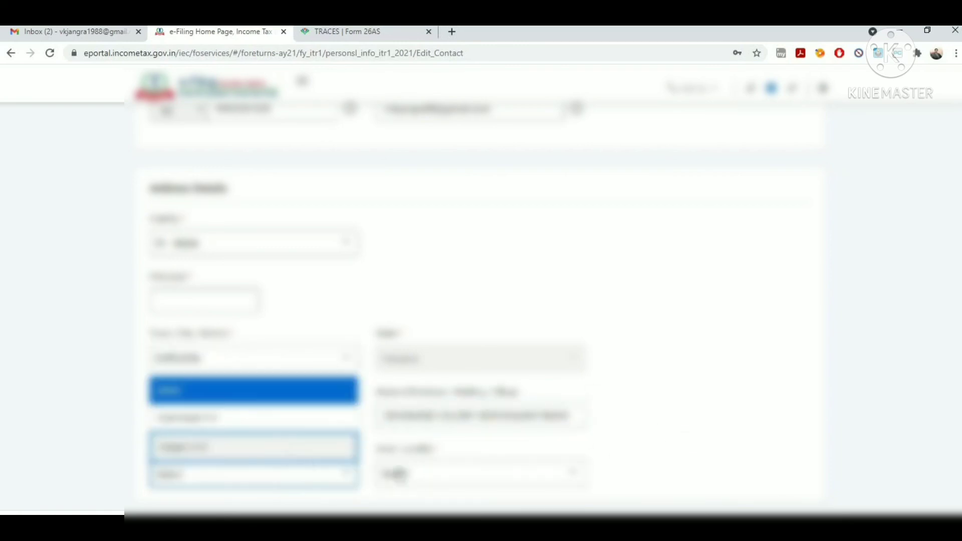
- Choose the area/locality in the address details and try to save the contact
left_click(424, 484)
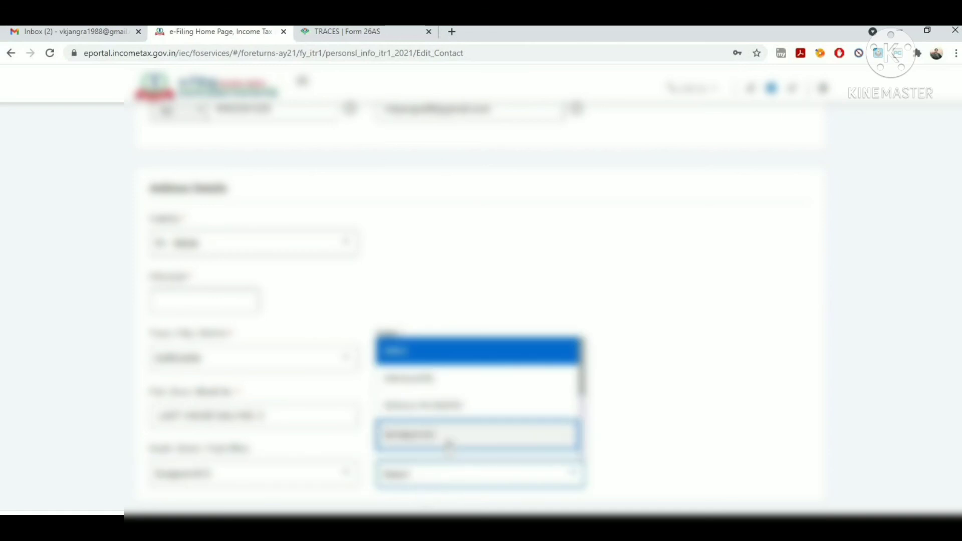
left_click(672, 408)
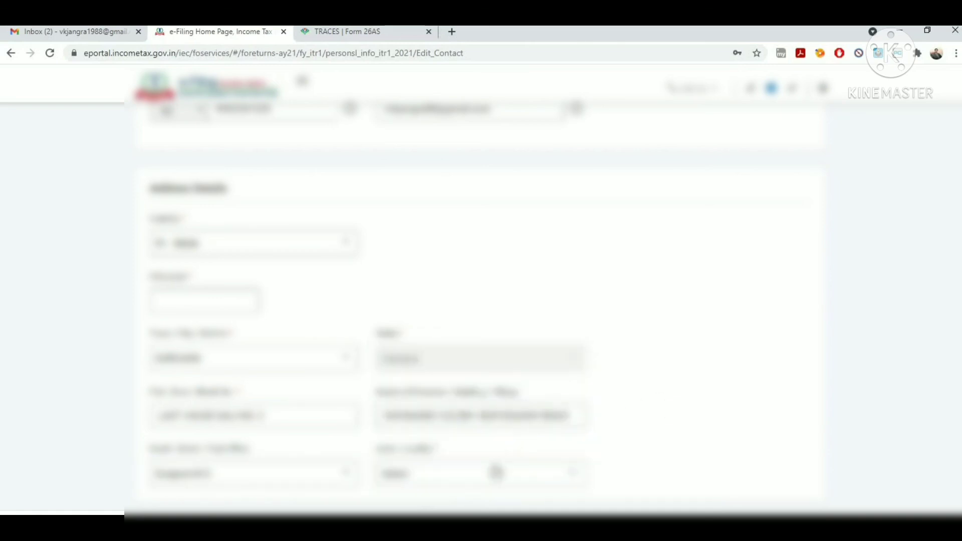
left_click(496, 473)
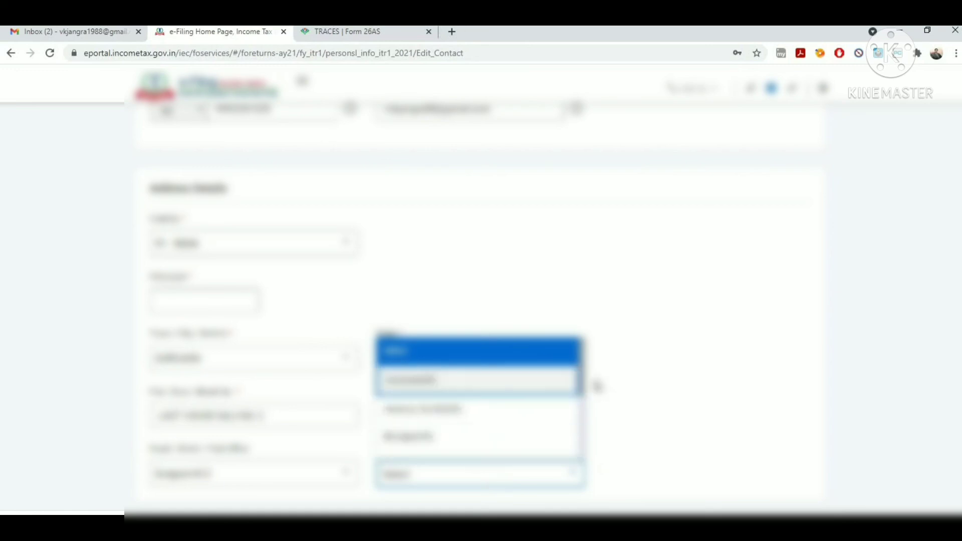
scroll(481, 391, "down", 2)
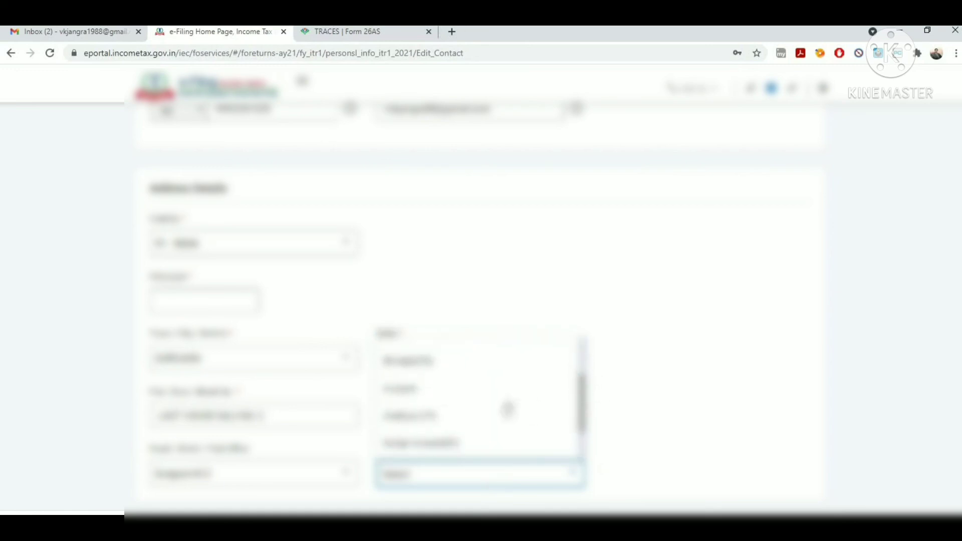
left_click(485, 393)
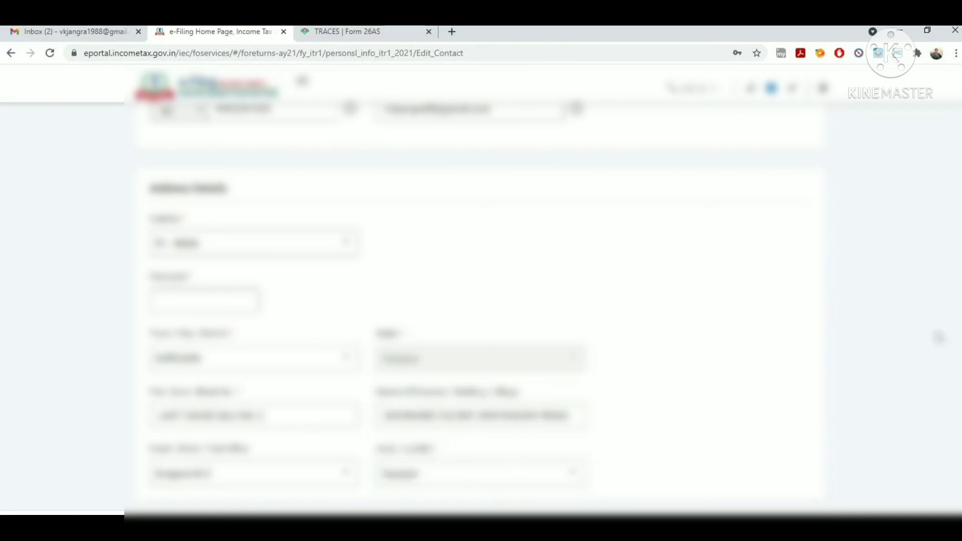
scroll(481, 301, "down", 3)
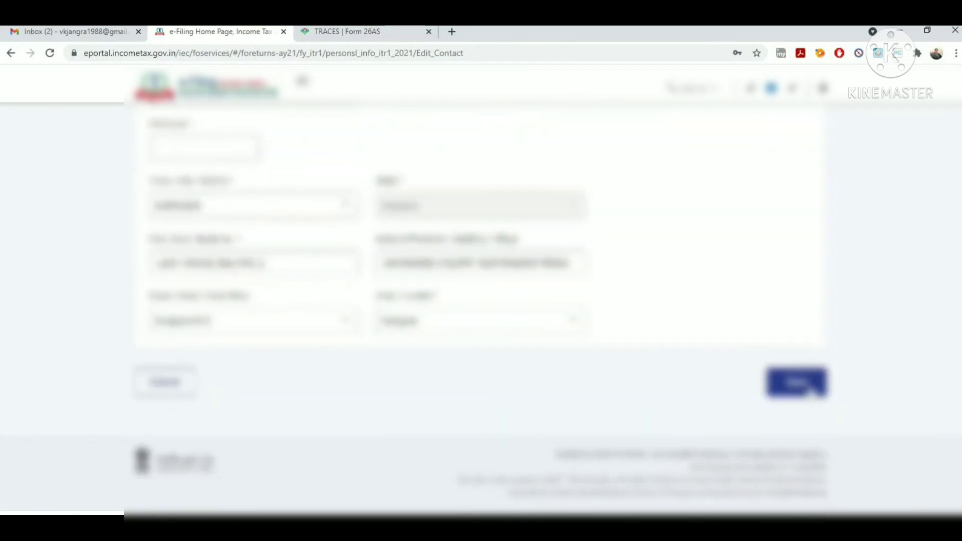
left_click(809, 389)
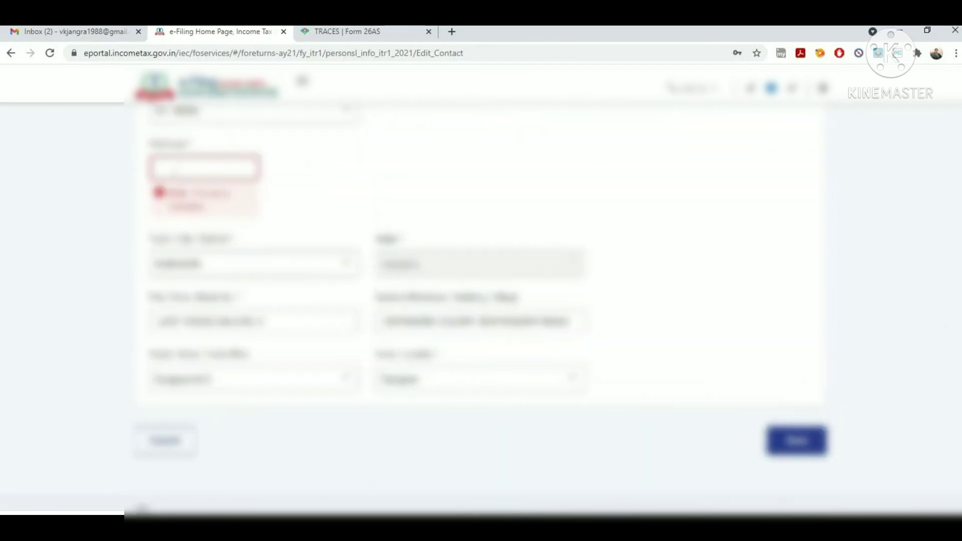
- Enter the pincode in the contact's address details
left_click(170, 167)
type("125")
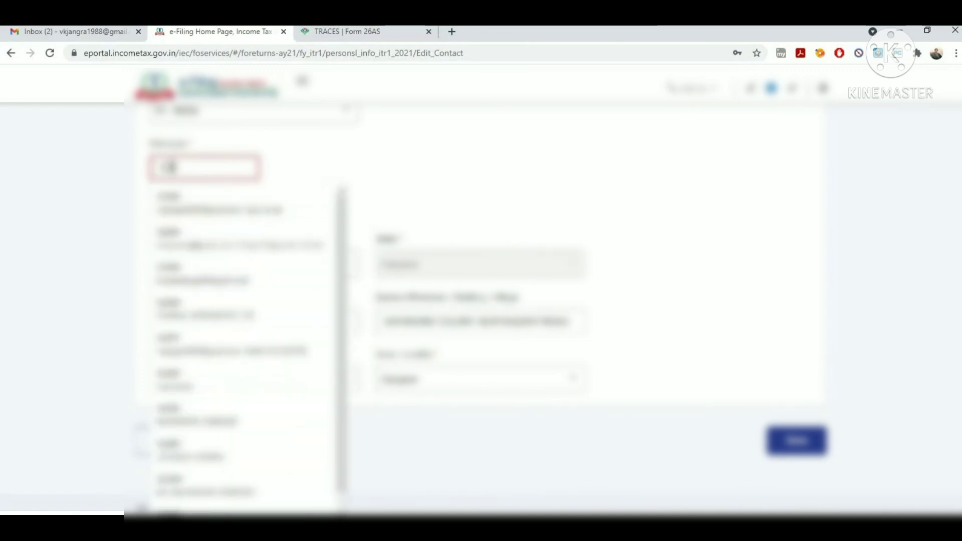
type("0")
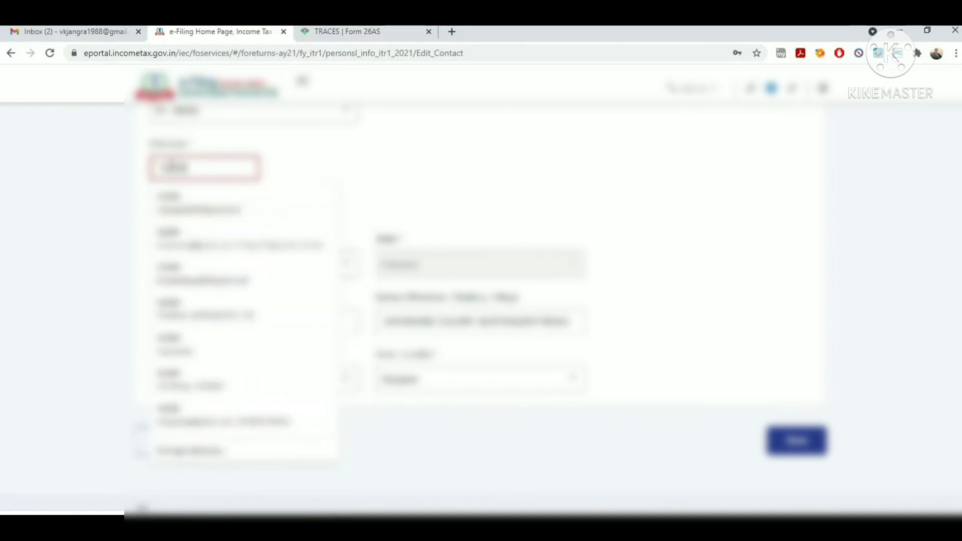
left_click(646, 245)
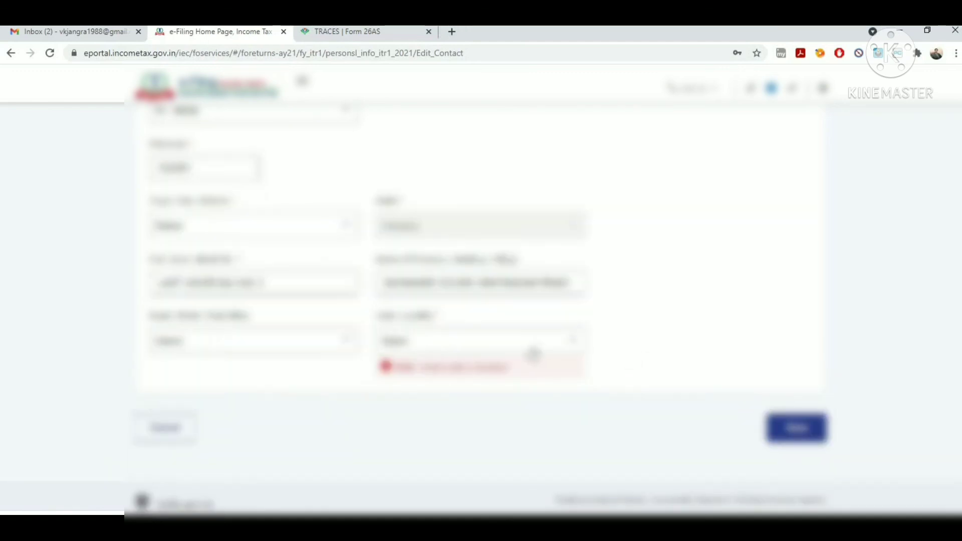
- Select the town/city/district and the post office matching the entered pincode
left_click(525, 348)
left_click(290, 350)
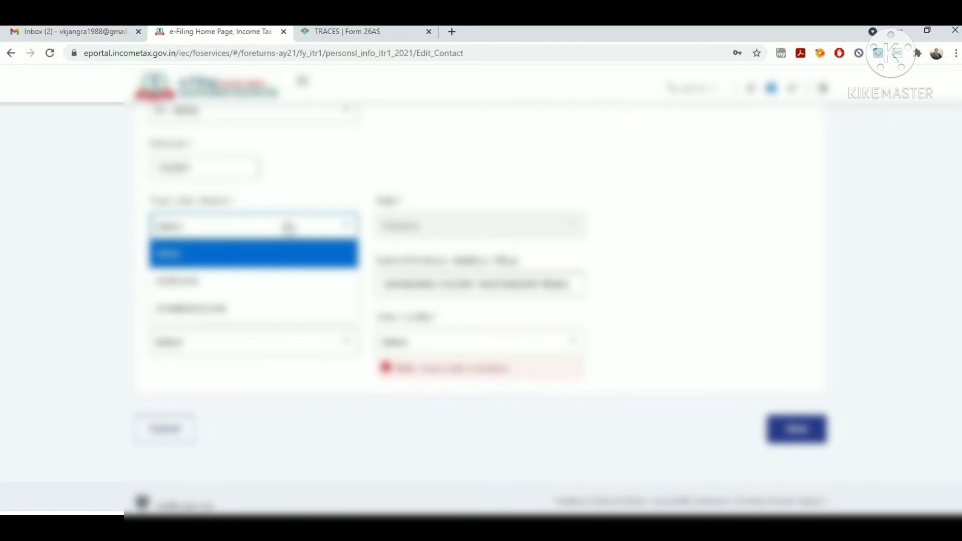
left_click(254, 288)
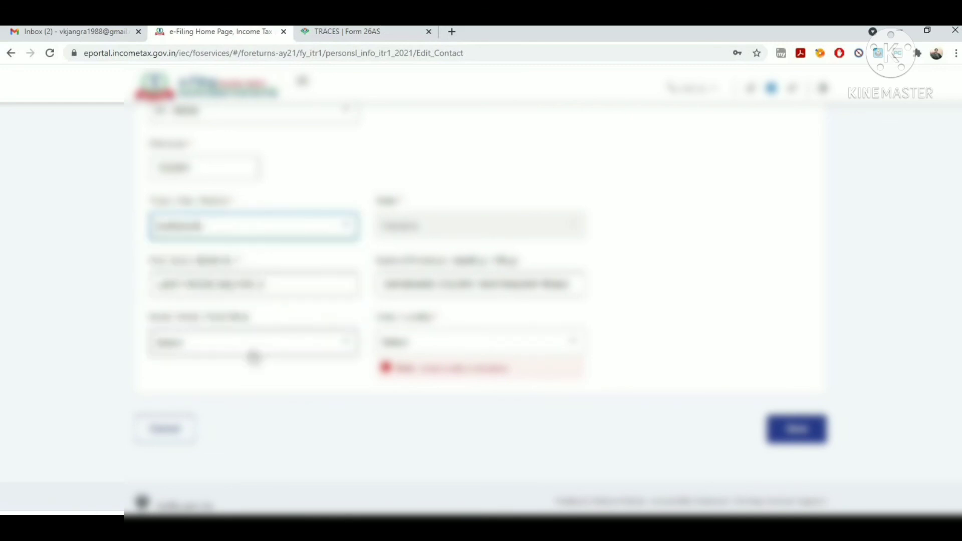
left_click(254, 348)
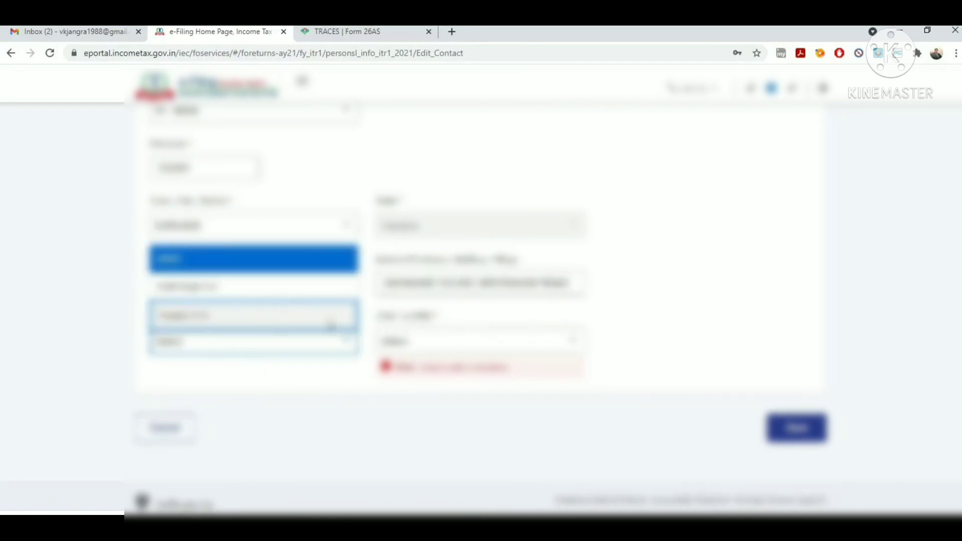
left_click(328, 319)
- Choose the area/locality for the address and save the edited contact details
left_click(398, 343)
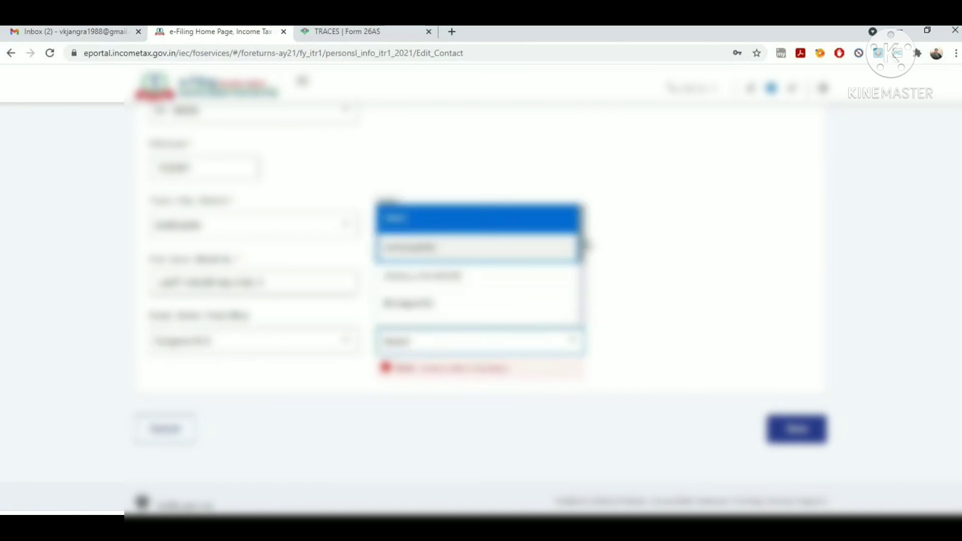
scroll(583, 245, "down", 2)
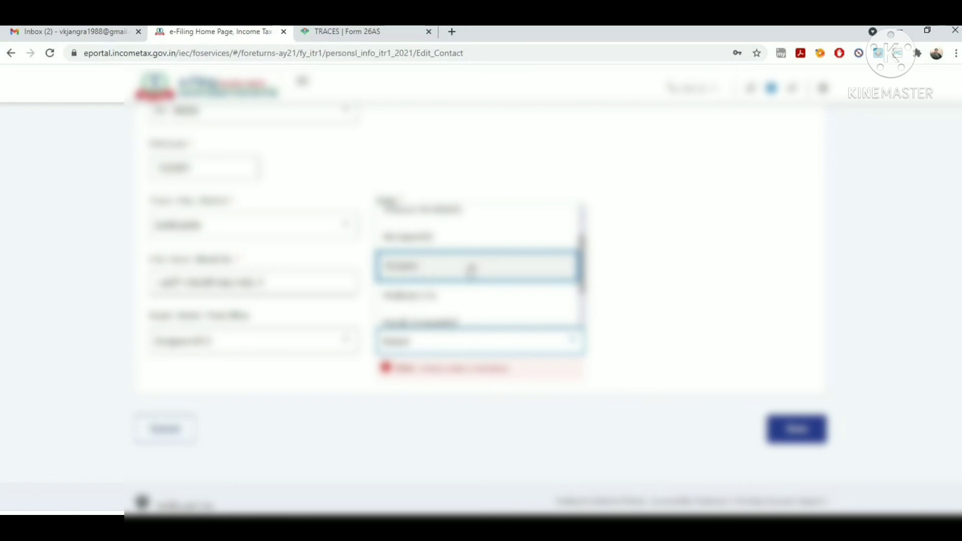
left_click(471, 270)
left_click(792, 405)
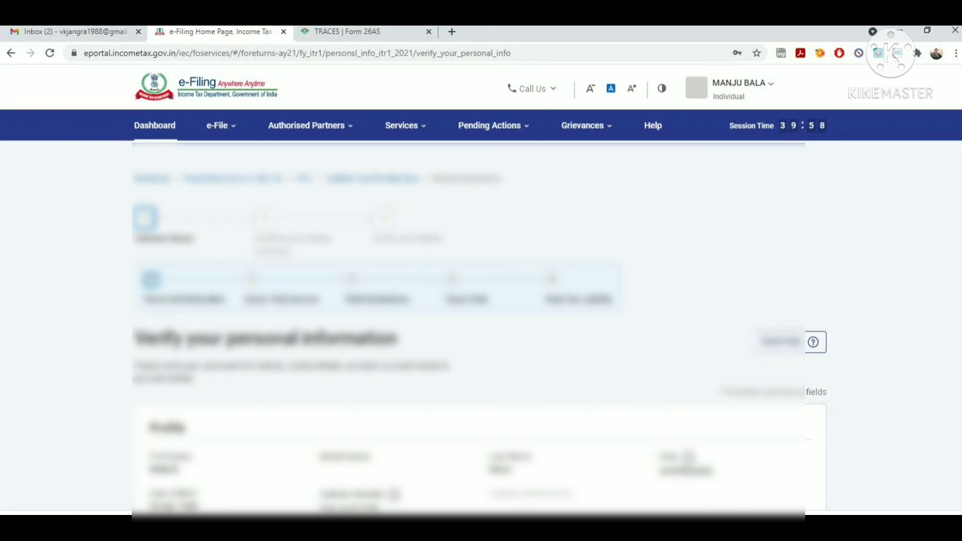
- Confirm the Personal Information section of the return with its existing filing section details
scroll(479, 300, "down", 8)
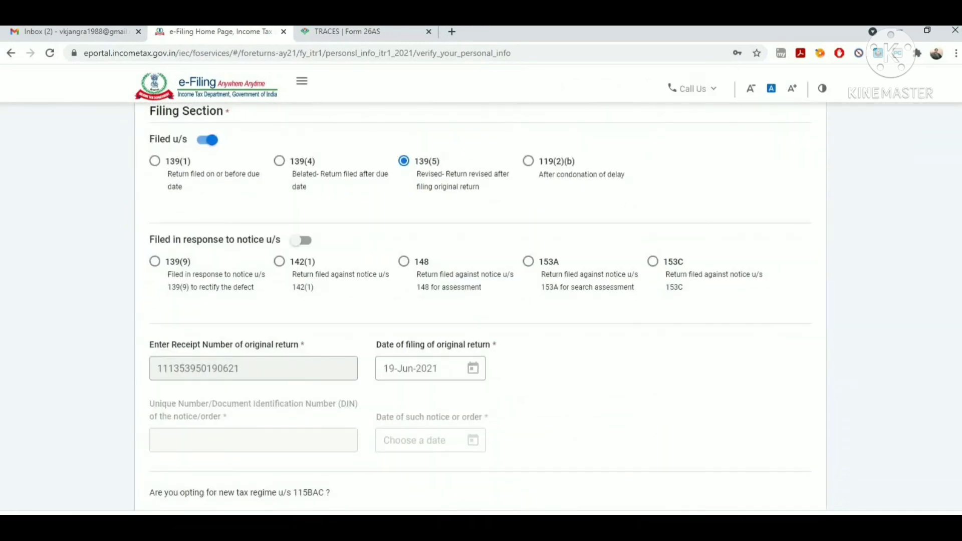
scroll(861, 426, "down", 15)
left_click(790, 448)
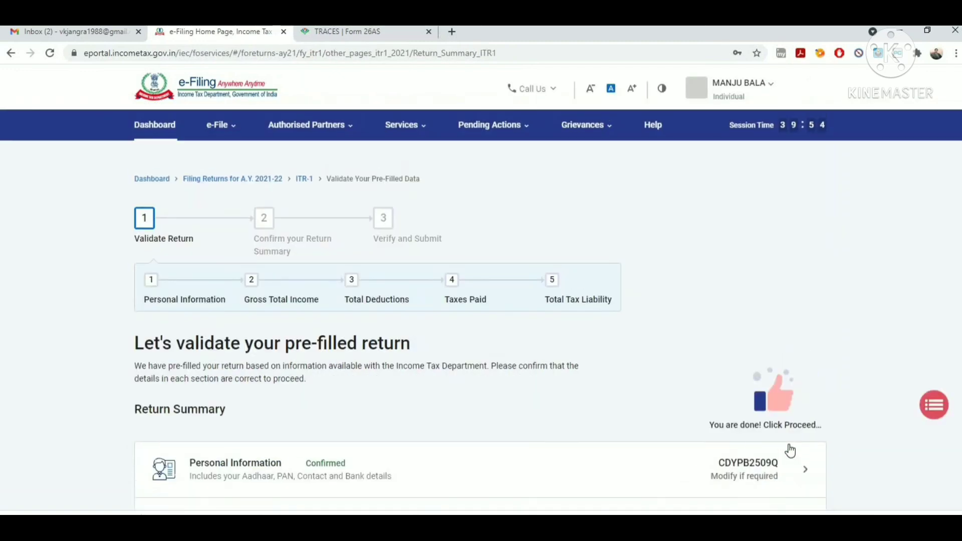
- Proceed from the return summary to the tax summary and continue to the Preview and Submit page
scroll(802, 396, "down", 10)
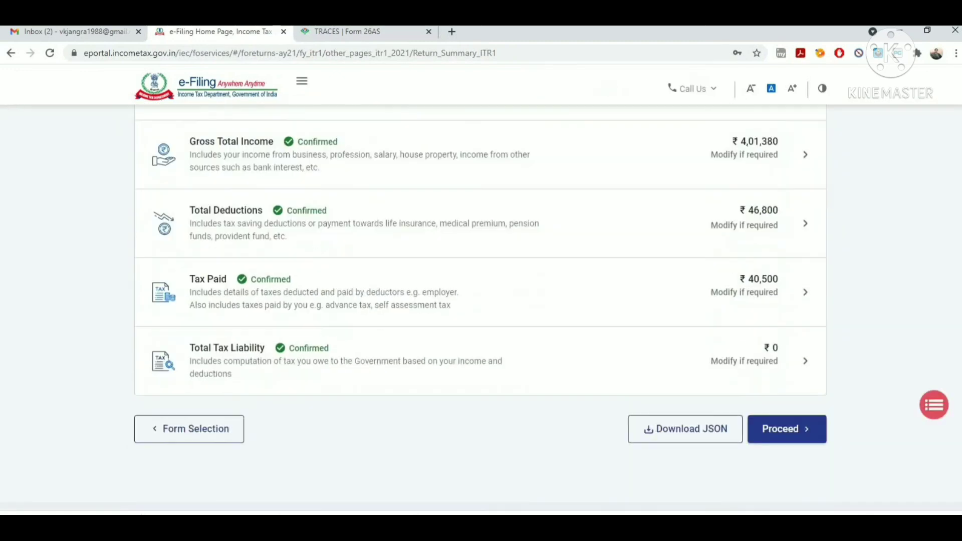
left_click(797, 388)
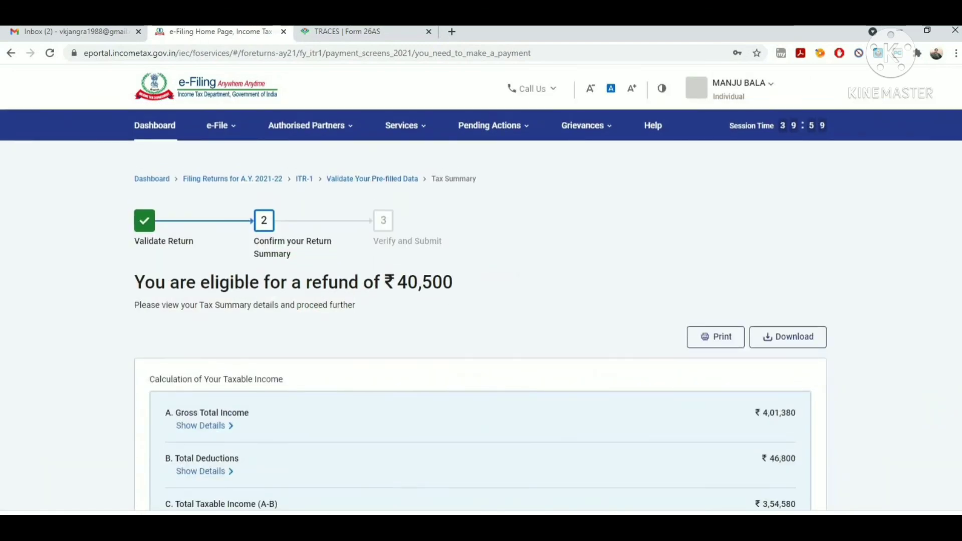
scroll(765, 393, "down", 7)
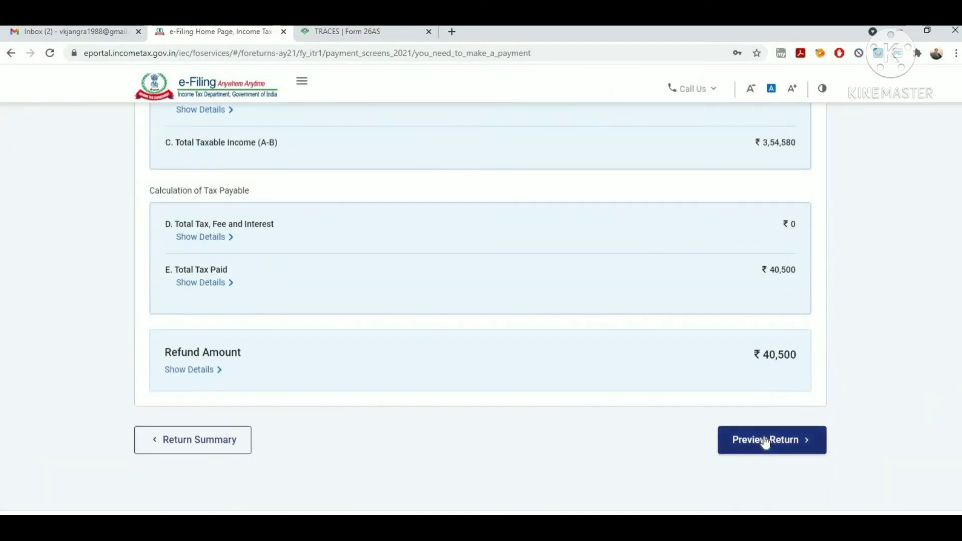
left_click(765, 438)
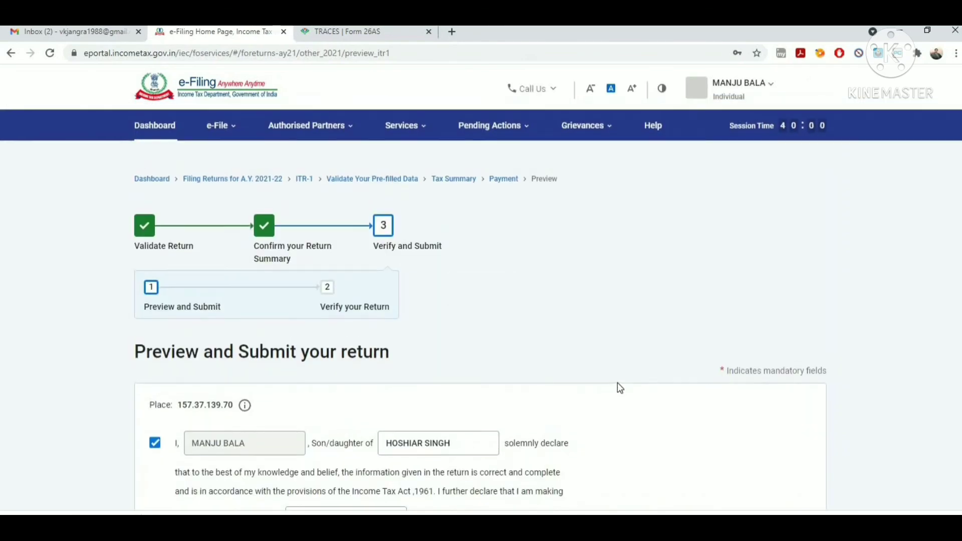
- Accept the filled-in declaration with the tax return preparer details left blank and proceed to the return preview
scroll(480, 310, "down", 5)
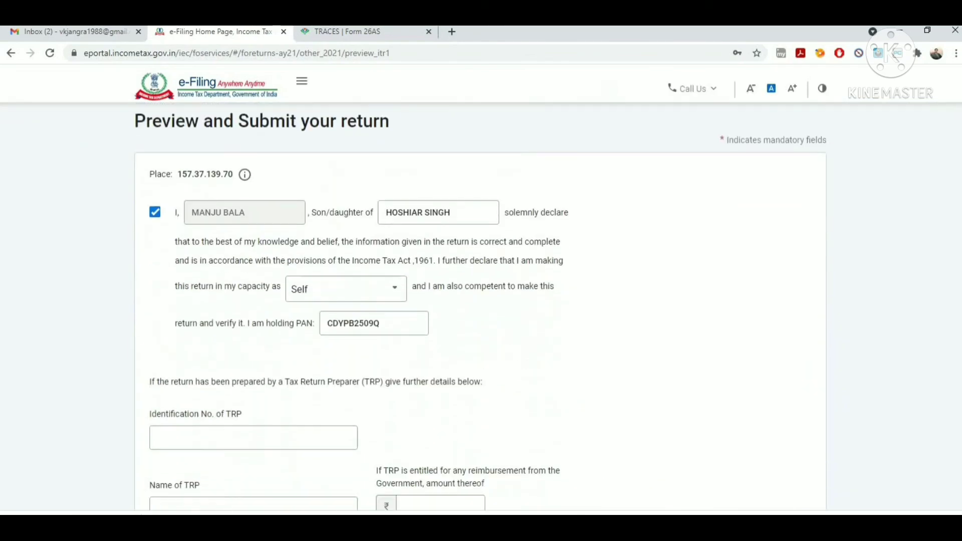
scroll(772, 427, "down", 5)
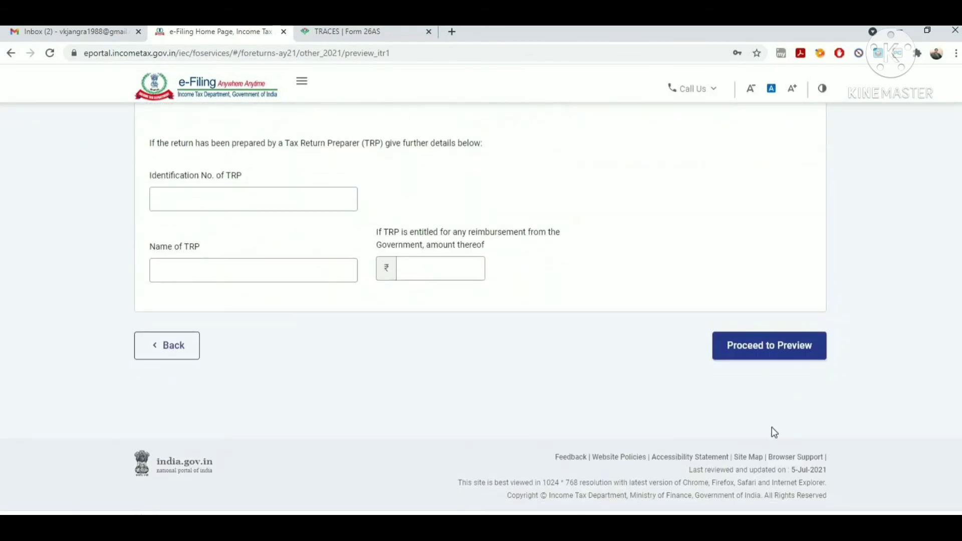
left_click(736, 337)
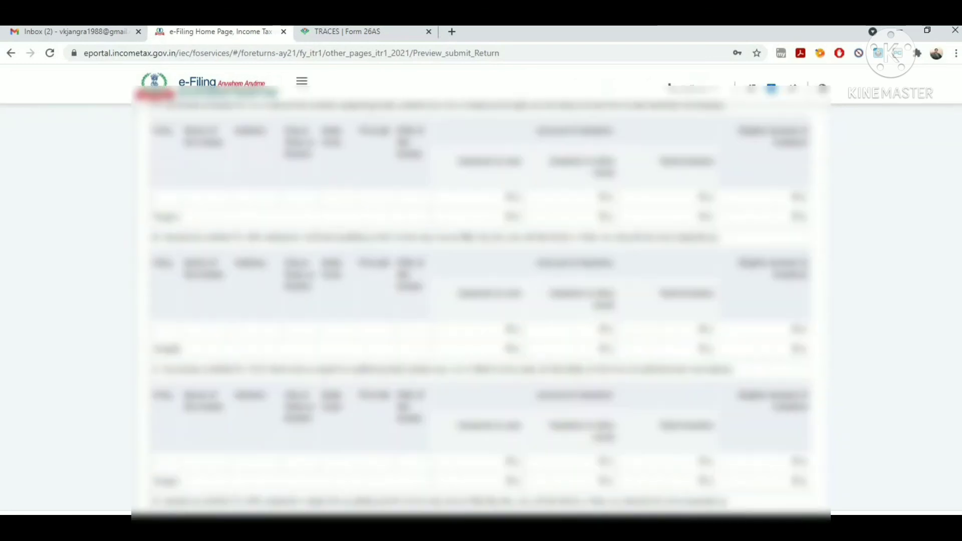
- Go through the return preview to the verification section and submit the corrected return for validation
scroll(481, 301, "down", 1)
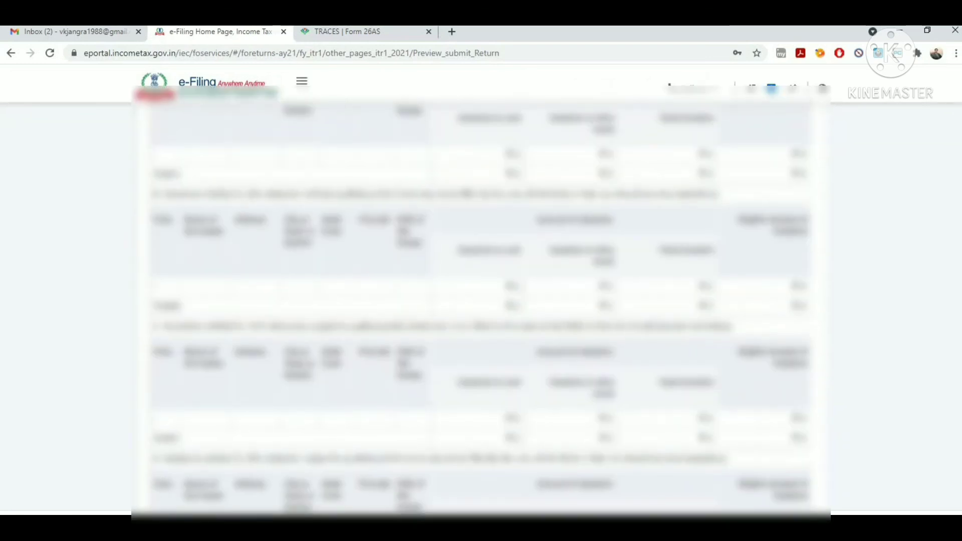
scroll(900, 424, "down", 10)
left_click(772, 347)
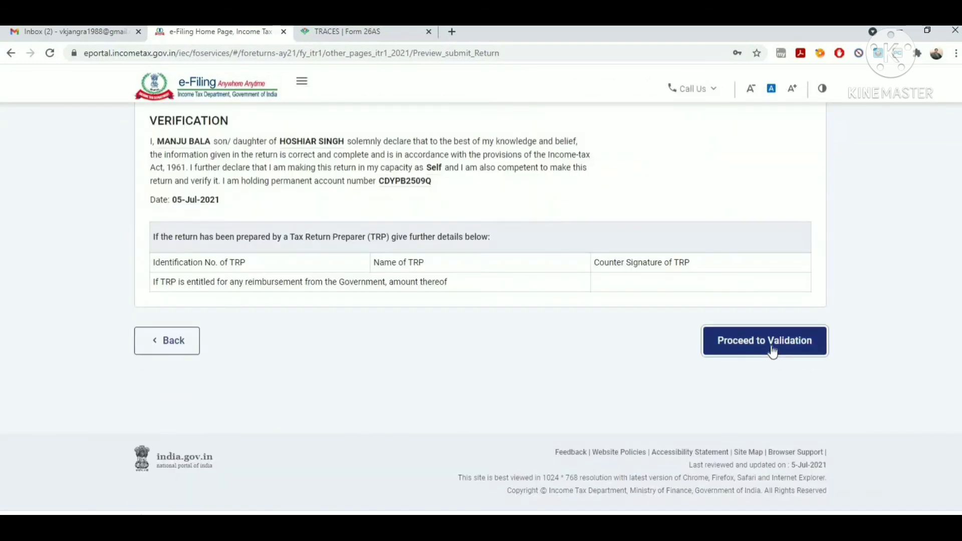